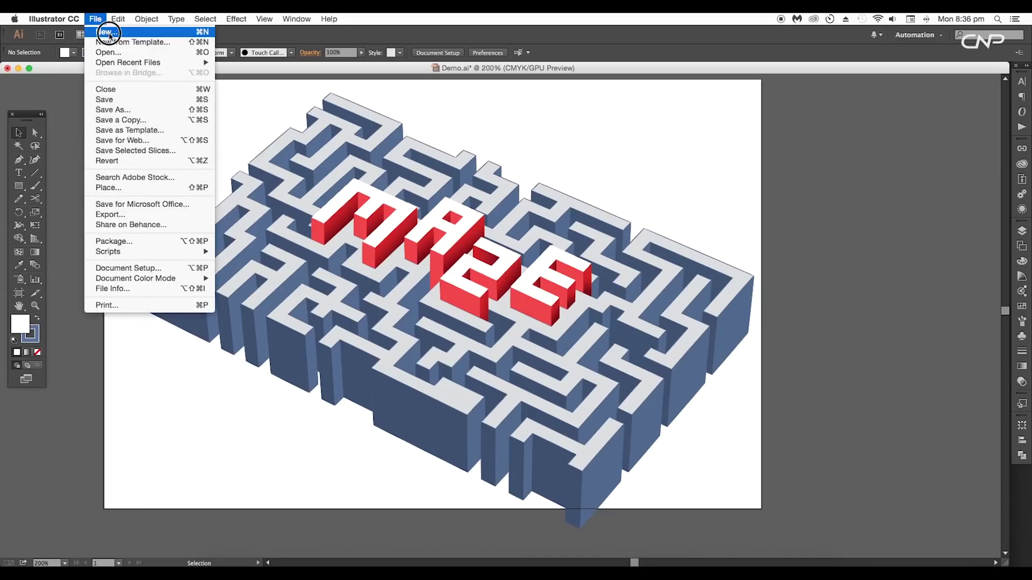
Create a new Letter-size RGB document named MAZE, 612 pt wide and 792 pt high, with a single artboard
click(107, 33)
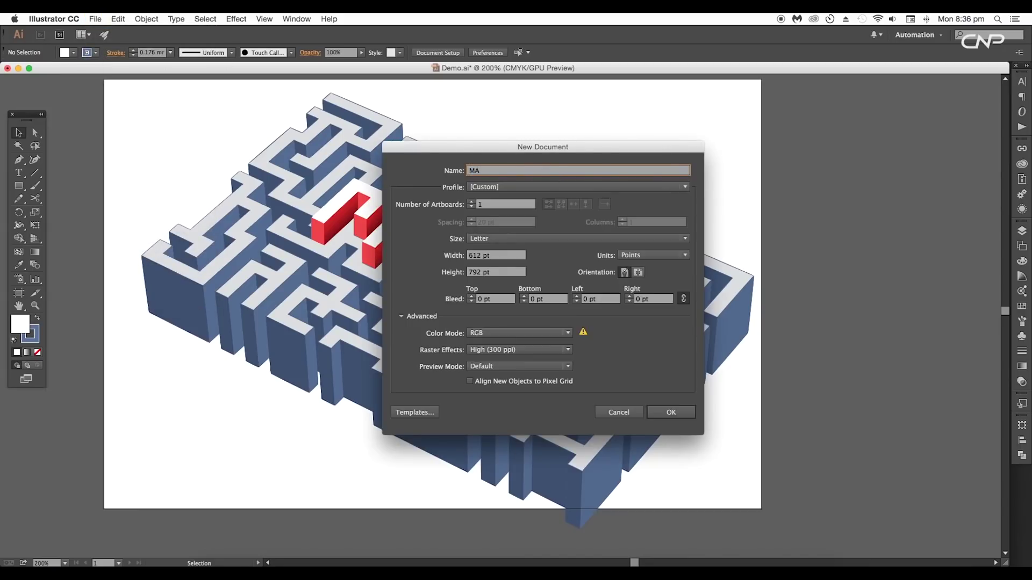
click(671, 413)
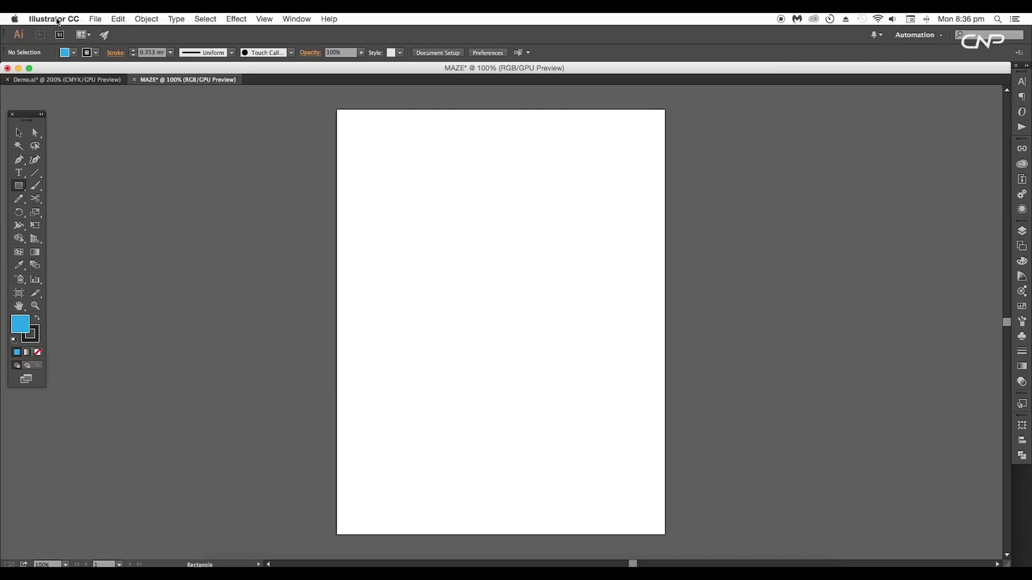
Configure the unit preferences with Points for General and Millimeters for both Stroke and Type
click(56, 20)
mouse_move(81, 50)
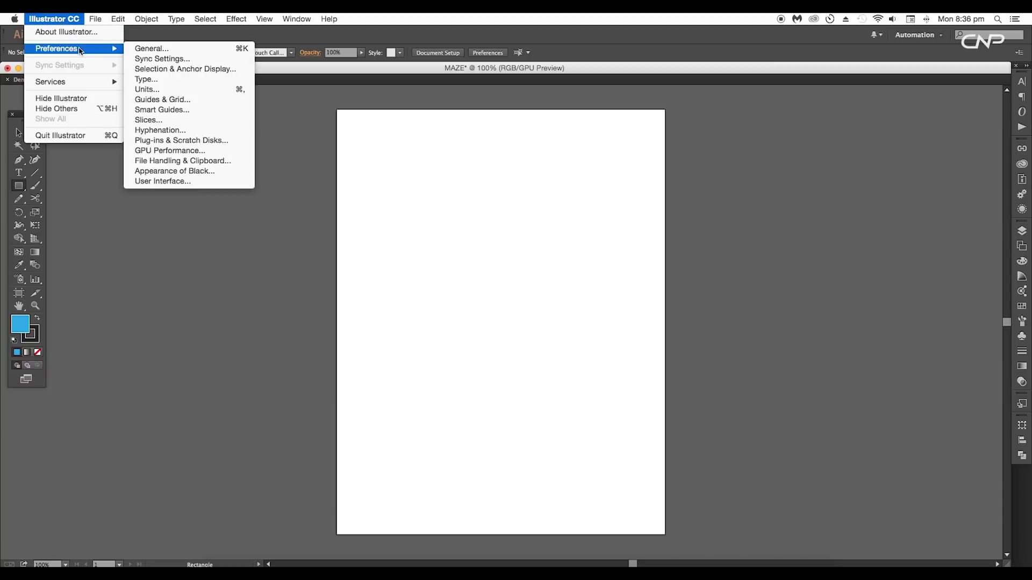
click(145, 90)
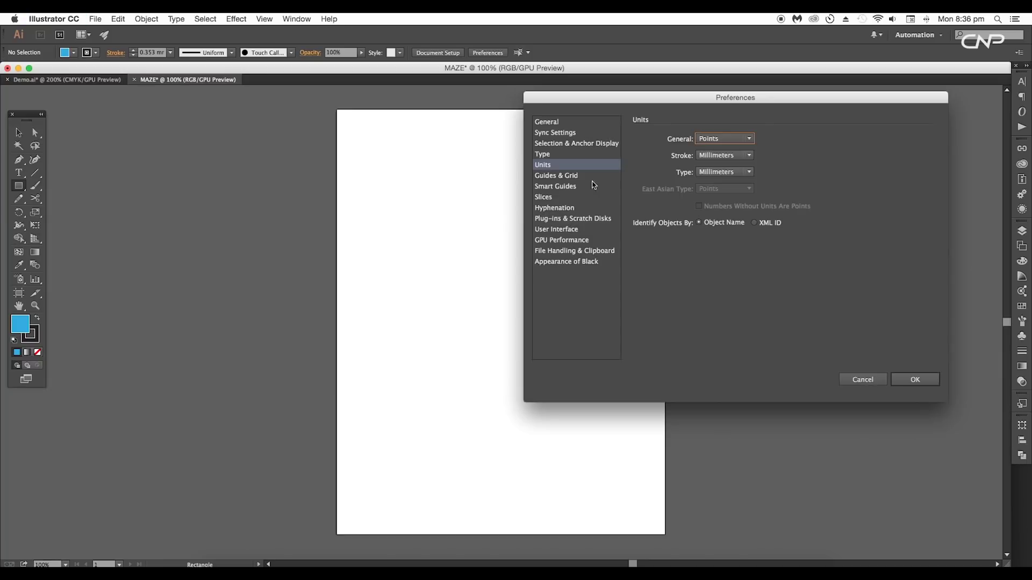
drag(647, 103, 496, 159)
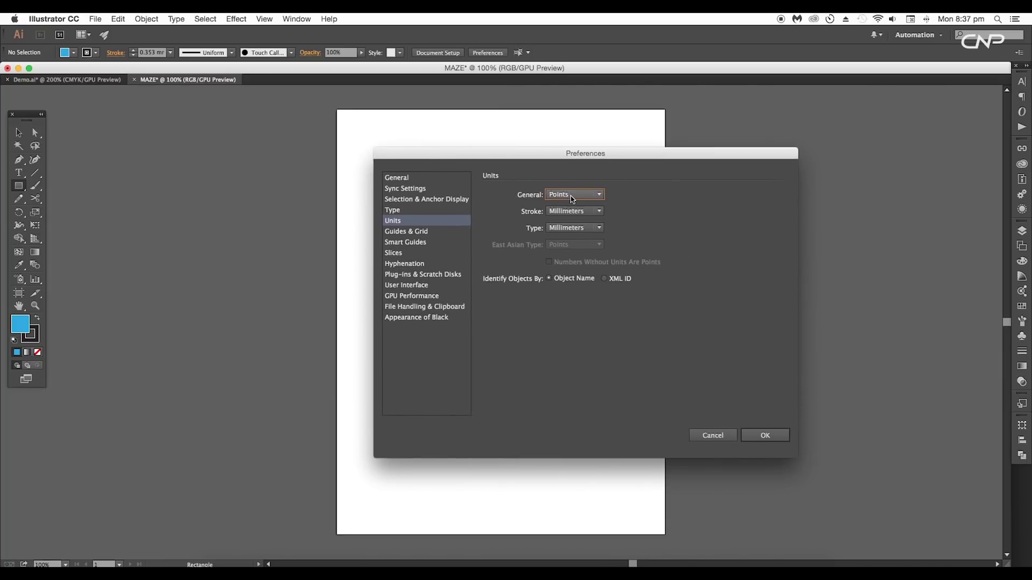
click(573, 200)
click(572, 197)
click(576, 211)
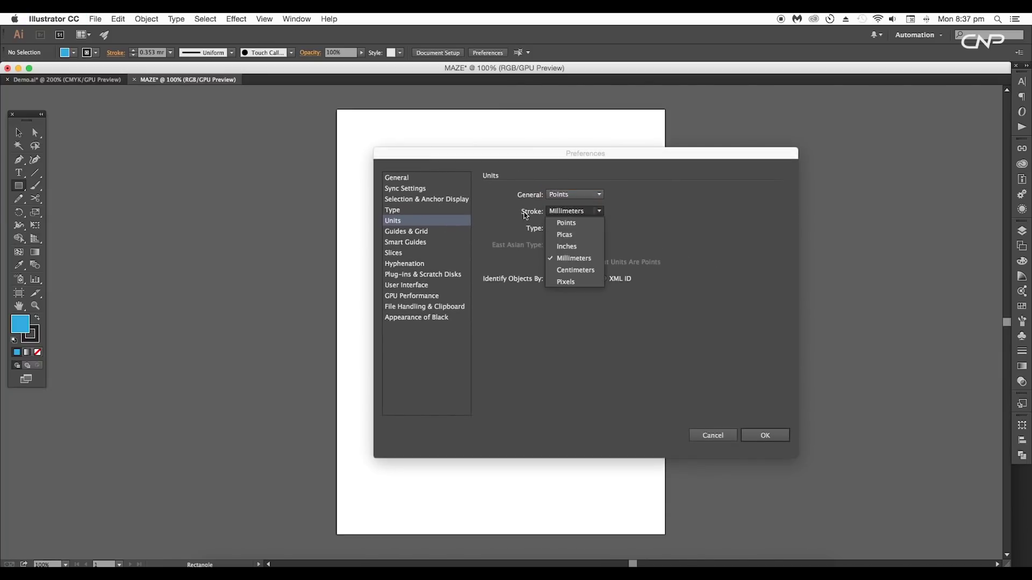
click(574, 259)
click(561, 228)
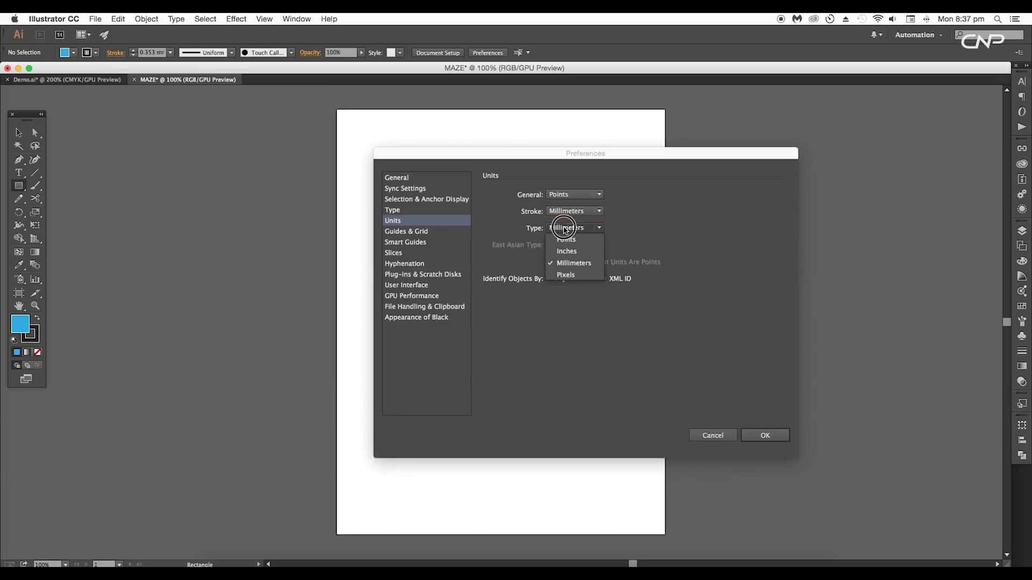
click(568, 265)
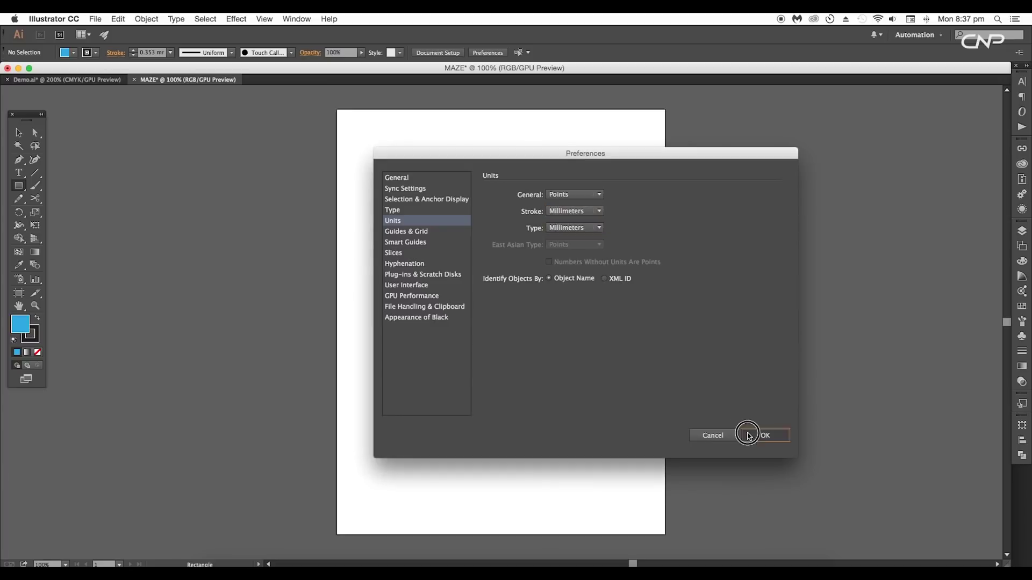
click(762, 434)
Create a square of 300 × 300 pt on the artboard with the Rectangle tool
drag(652, 341, 559, 339)
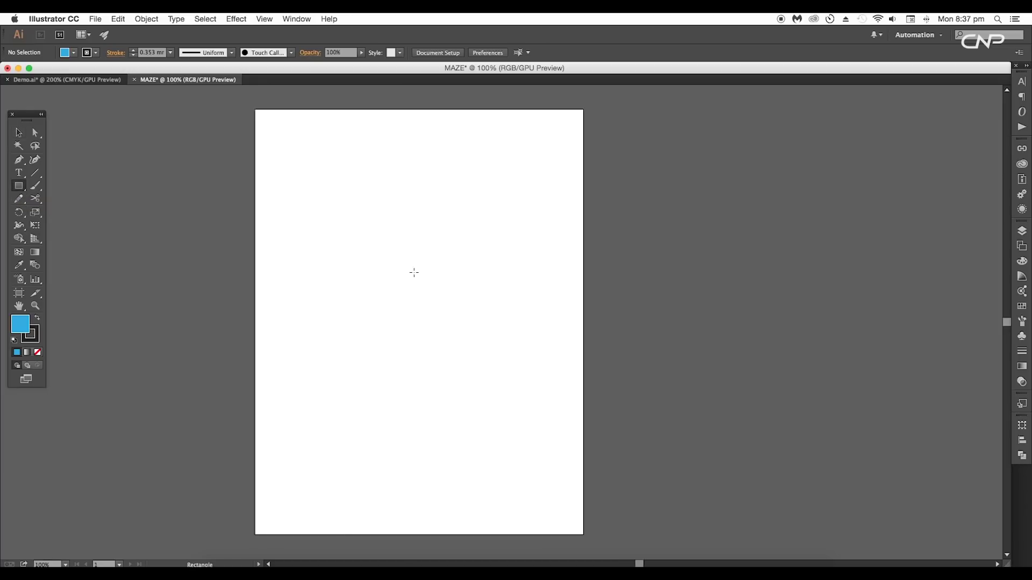
click(426, 276)
drag(727, 266, 658, 217)
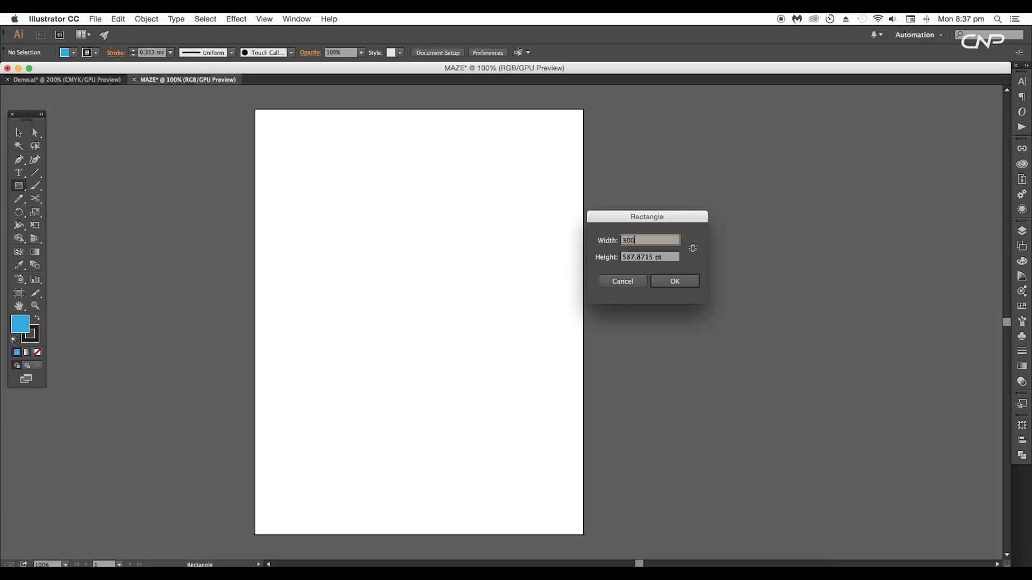
key(Tab)
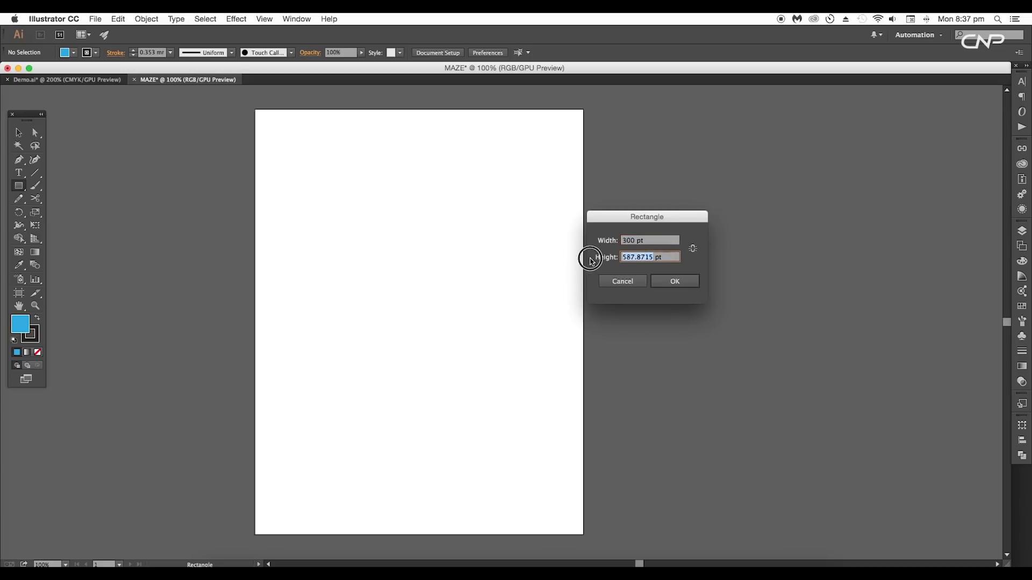
text(300)
key(Return)
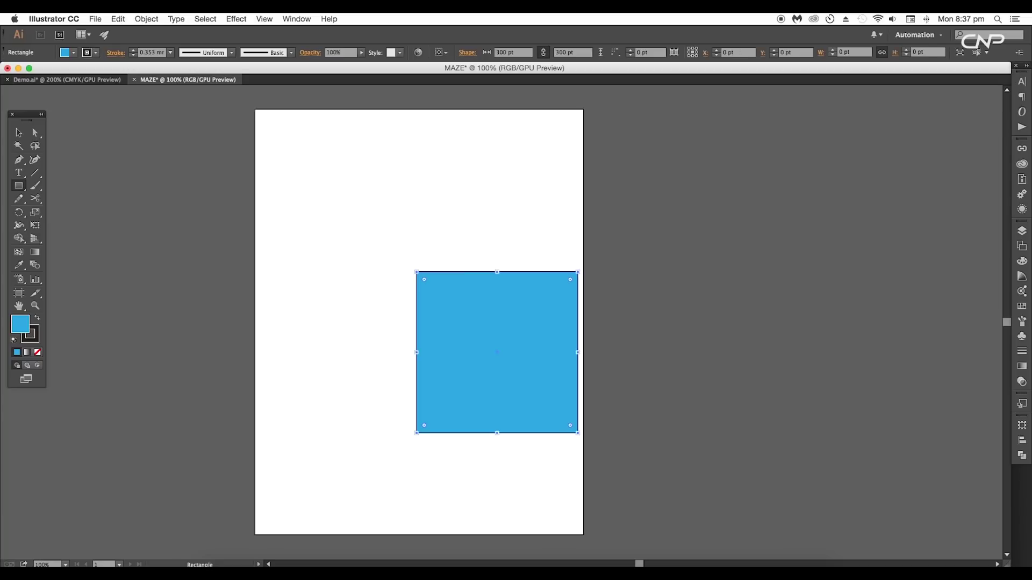
Move the blue square to the upper middle of the artboard, at about X 297 pt and Y 239 pt
click(25, 134)
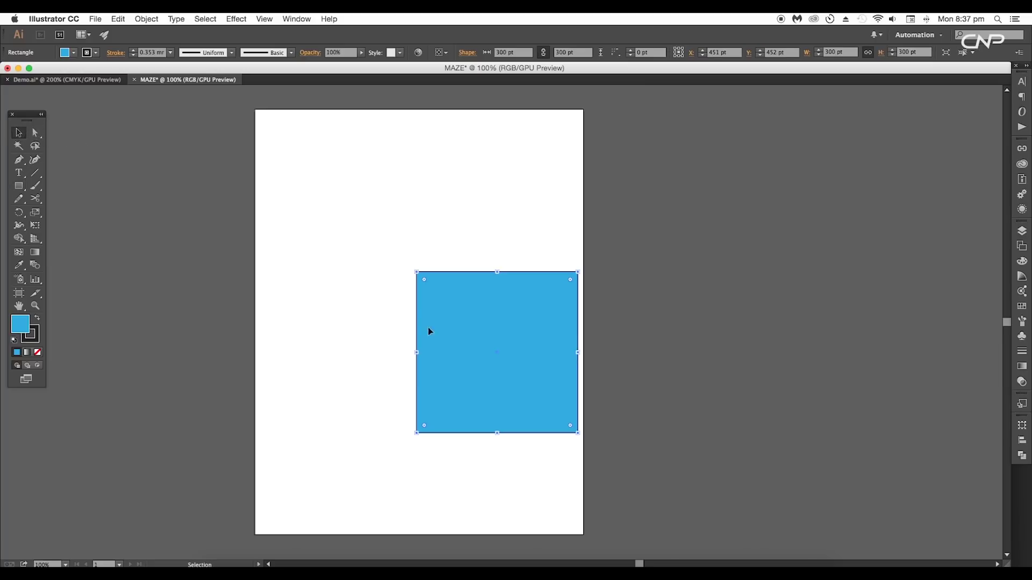
drag(566, 395, 518, 385)
scroll(469, 256, up, 3)
scroll(547, 379, down, 1)
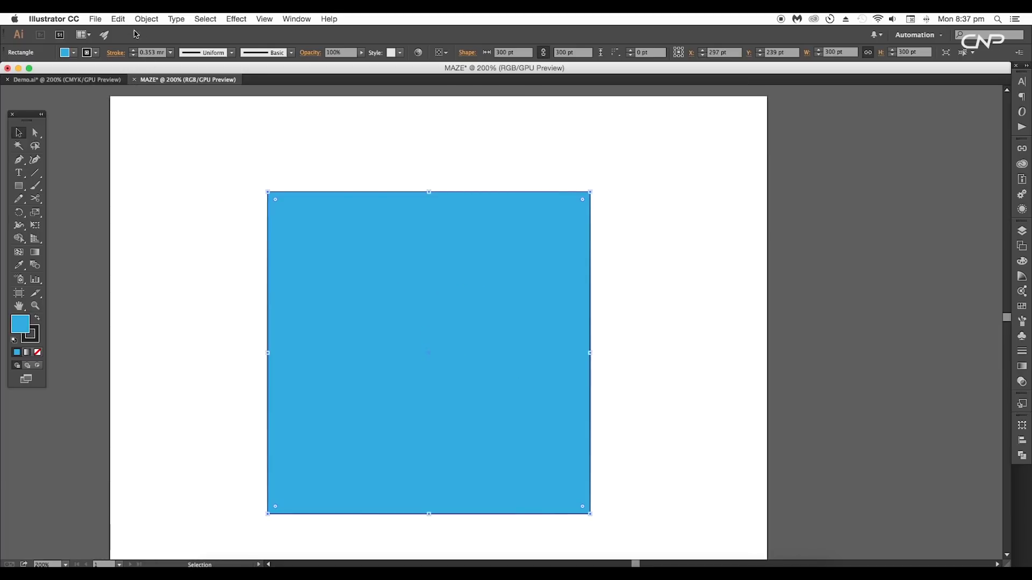
Split the square into a grid of 21 rows and 21 columns with 0 pt gutters
click(146, 19)
mouse_move(160, 223)
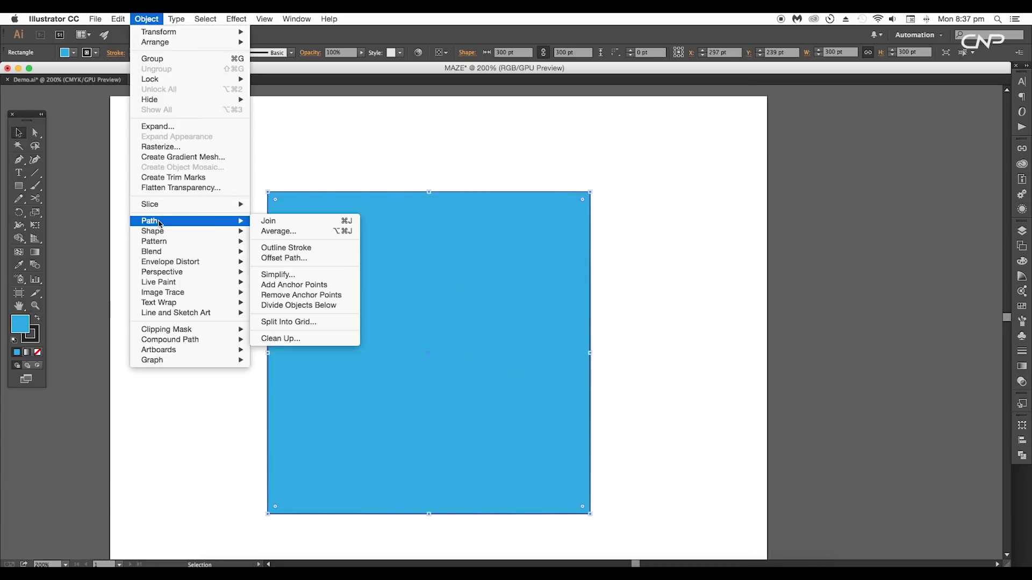
click(279, 321)
drag(602, 135, 818, 136)
text(21)
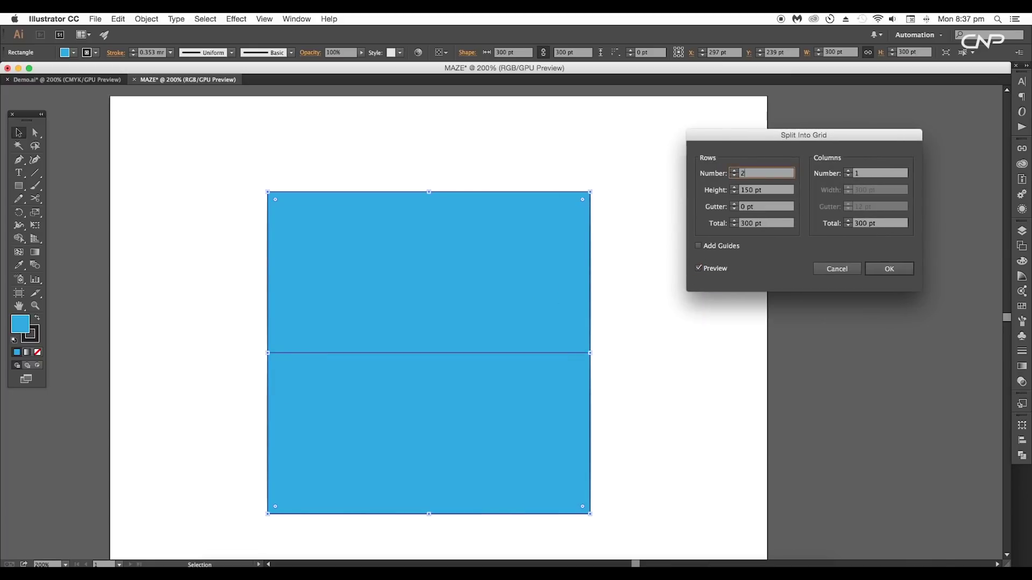
key(Tab)
text(21)
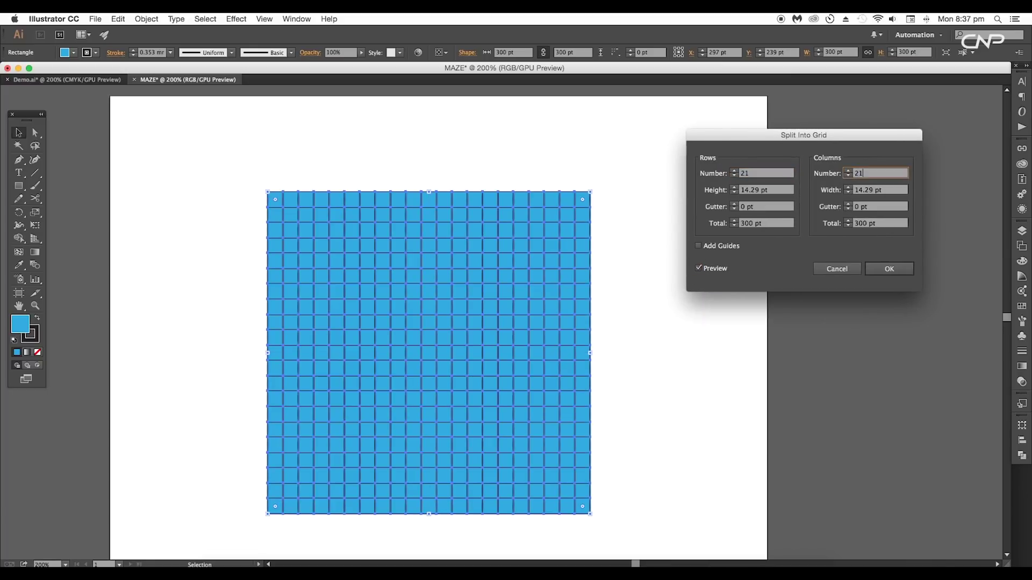
click(889, 269)
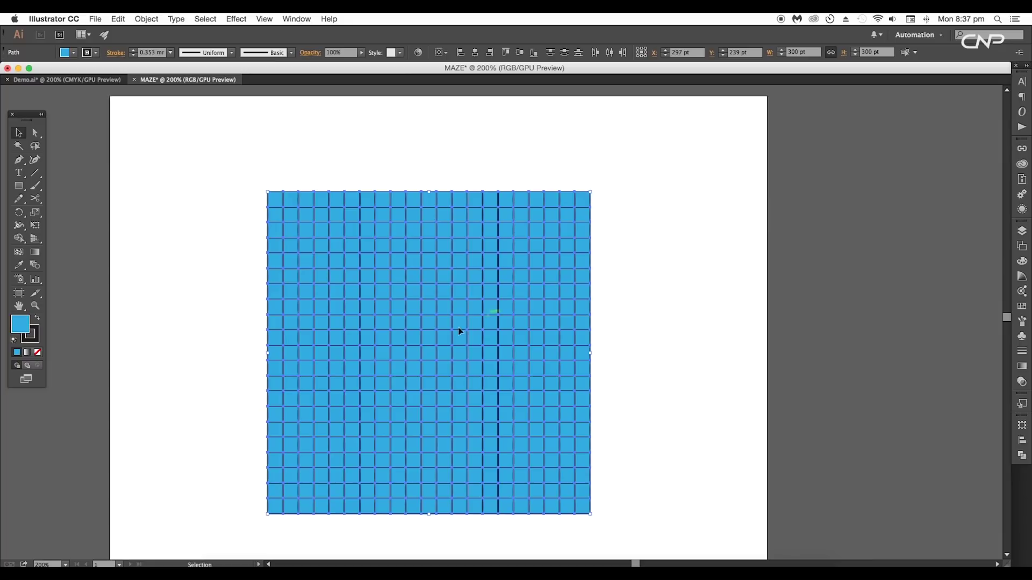
Widen the grid to 31 columns by placing a copy of its cells flush against its side edge
click(233, 165)
click(321, 215)
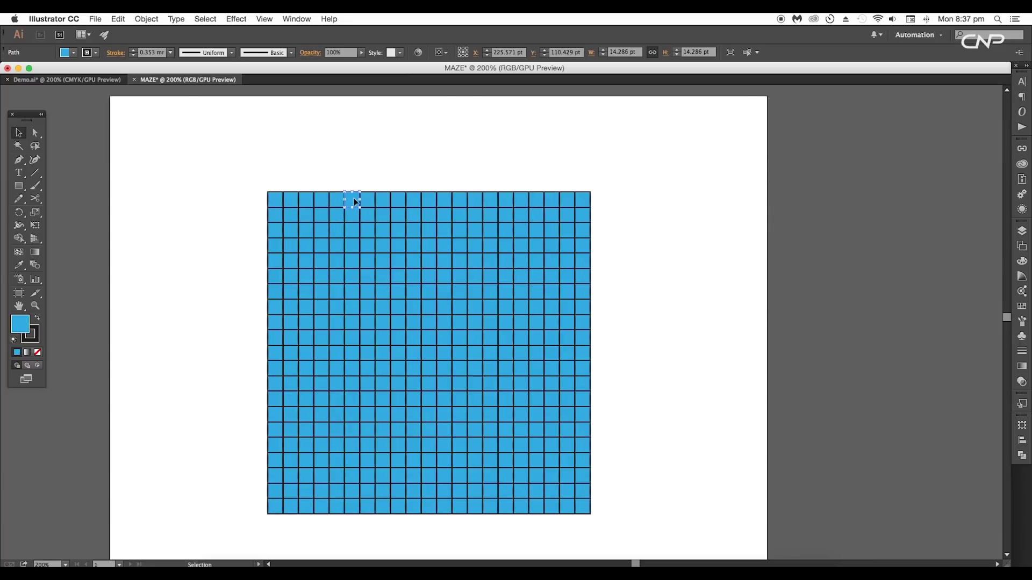
click(405, 155)
drag(499, 191, 451, 165)
drag(175, 142, 591, 476)
key(super+minus)
drag(471, 399, 419, 399)
click(555, 371)
drag(527, 207, 487, 478)
click(516, 502)
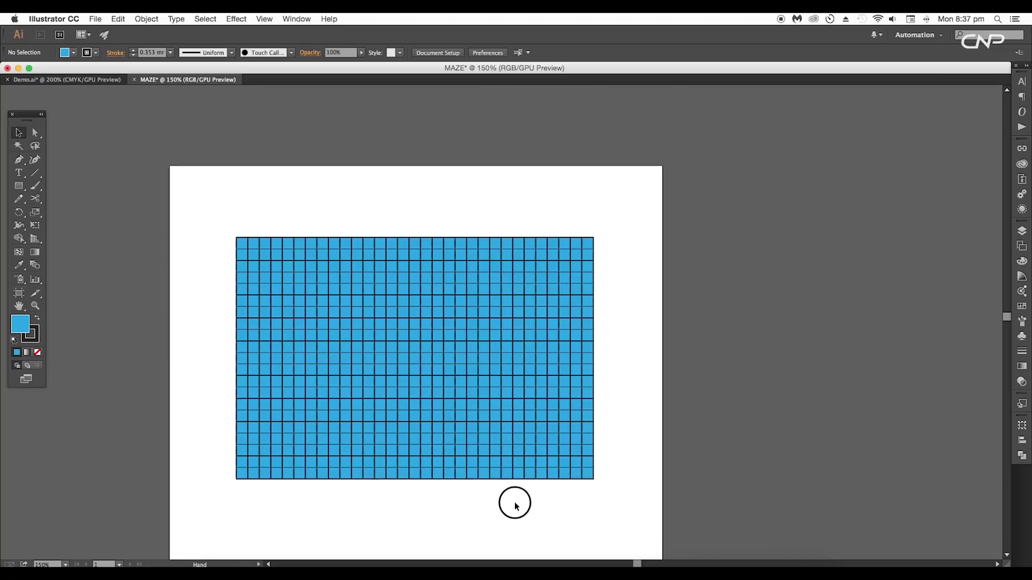
key(super+equal)
Examine the layout of the red letters in the finished Demo.ai maze, then return to the MAZE document
click(106, 81)
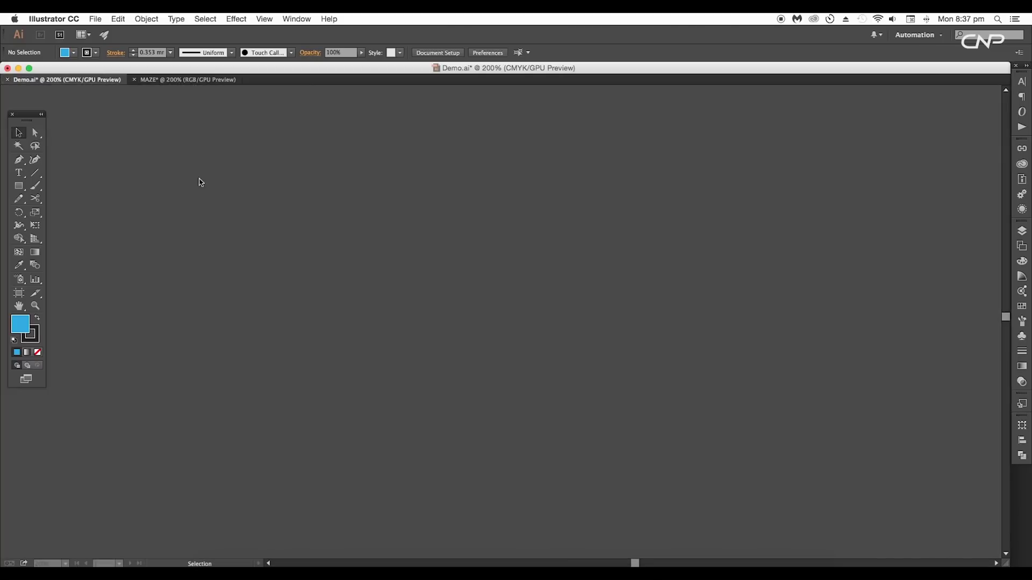
click(401, 245)
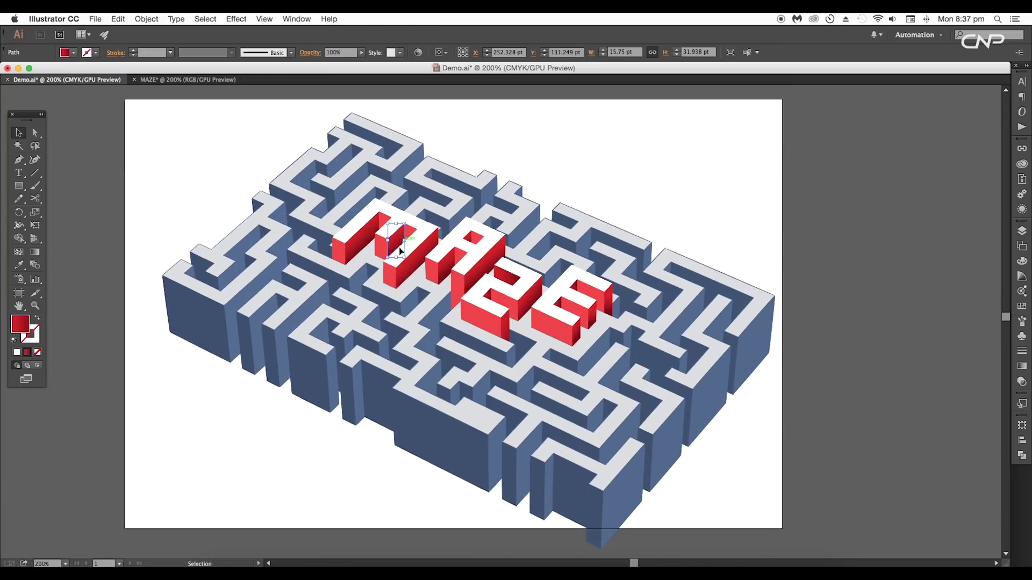
click(218, 79)
drag(415, 249, 376, 228)
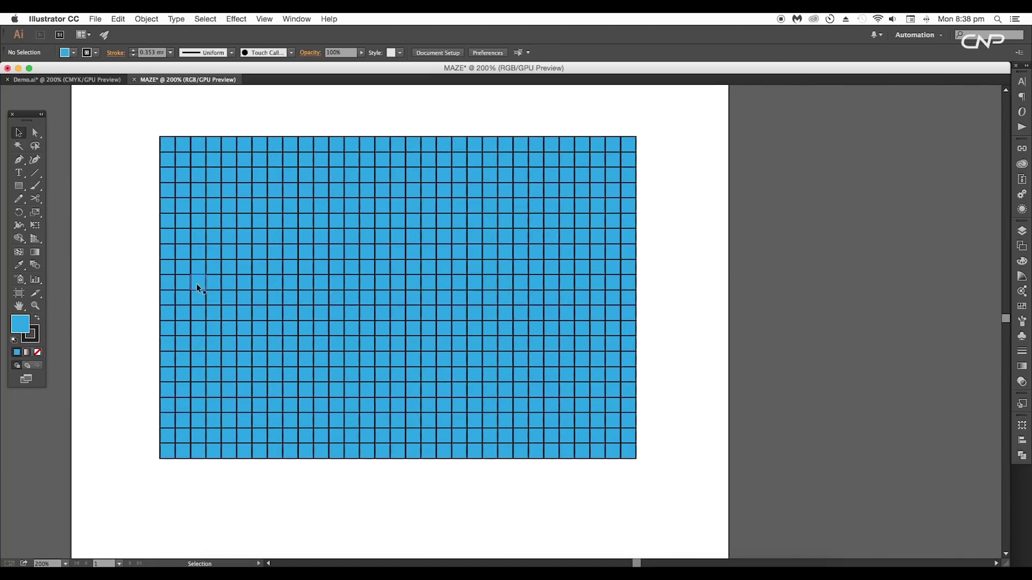
Fill the cells of the letter M's upper bar and two outer legs, five cells wide and five high, with dark red
click(278, 290)
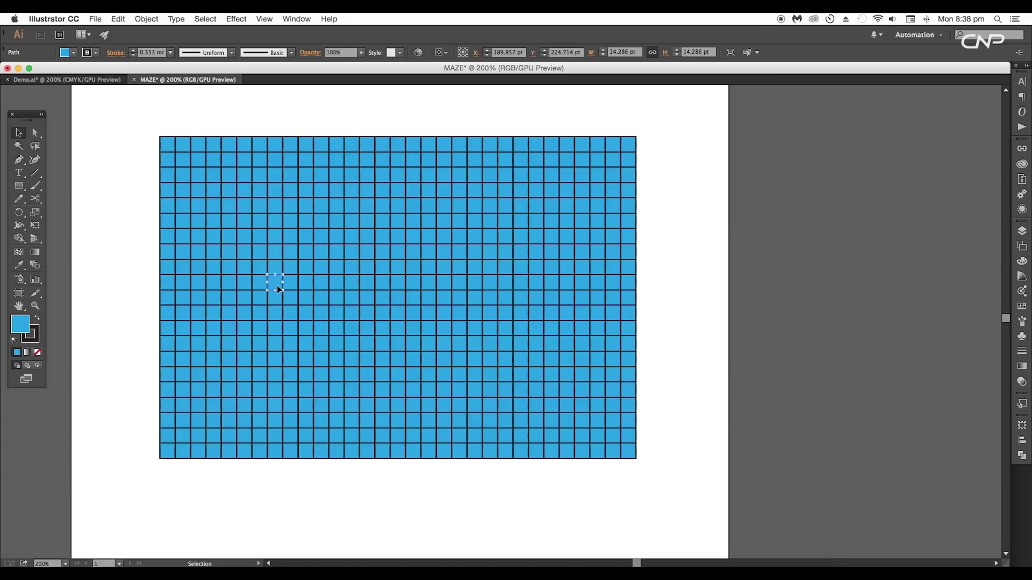
shift+click(276, 301)
shift+click(275, 328)
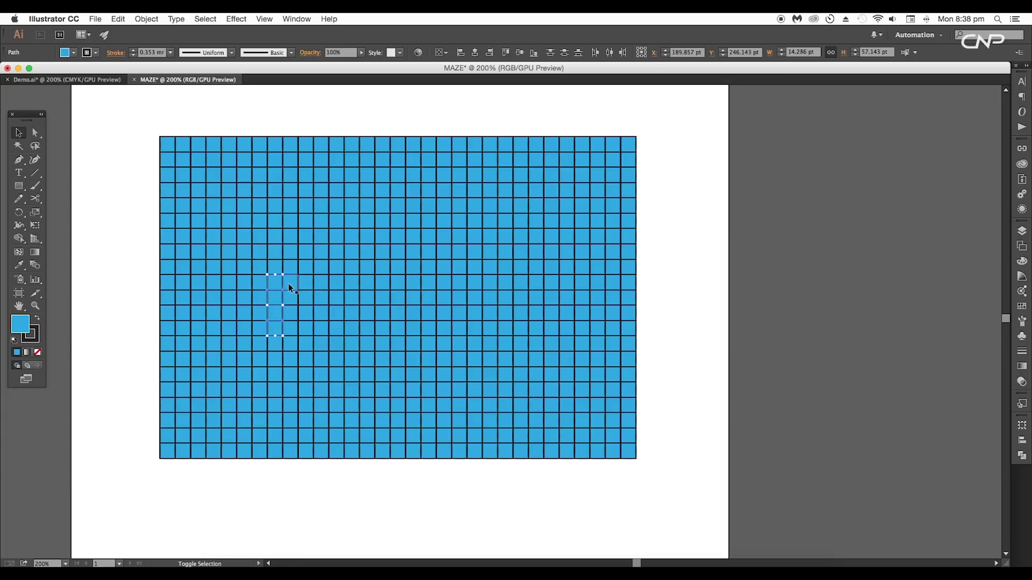
shift+click(291, 283)
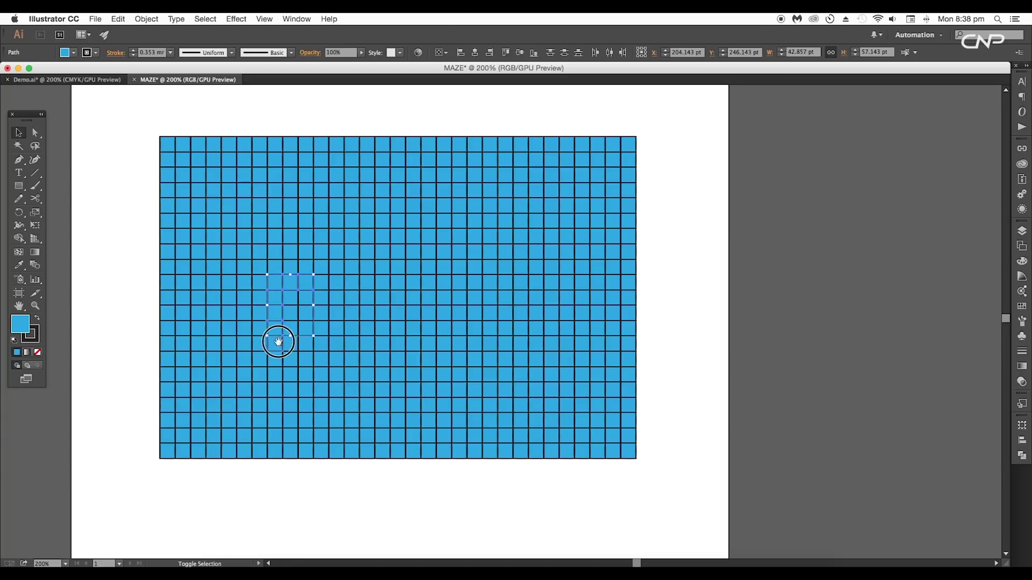
shift+click(323, 285)
shift+click(336, 282)
shift+click(334, 298)
shift+click(336, 314)
click(74, 52)
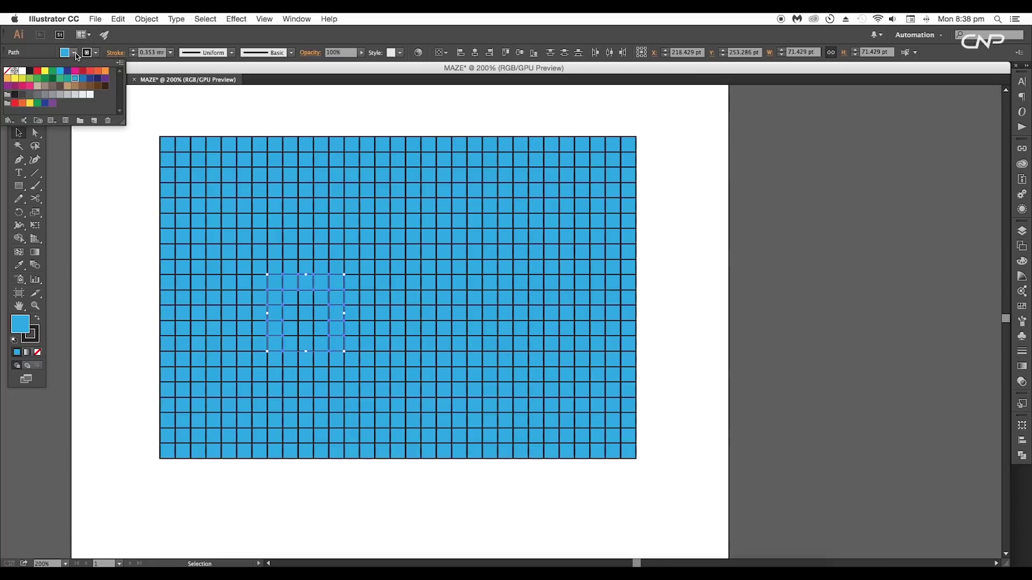
click(82, 71)
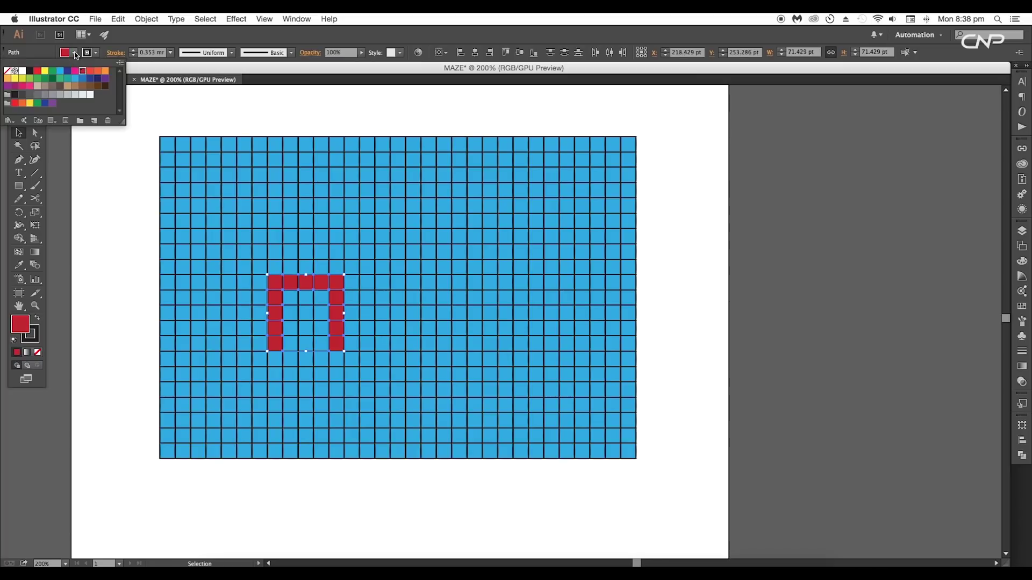
Fill the two cells of the M's middle stem, directly below its upper bar, with the same red using the Eyedropper
click(317, 277)
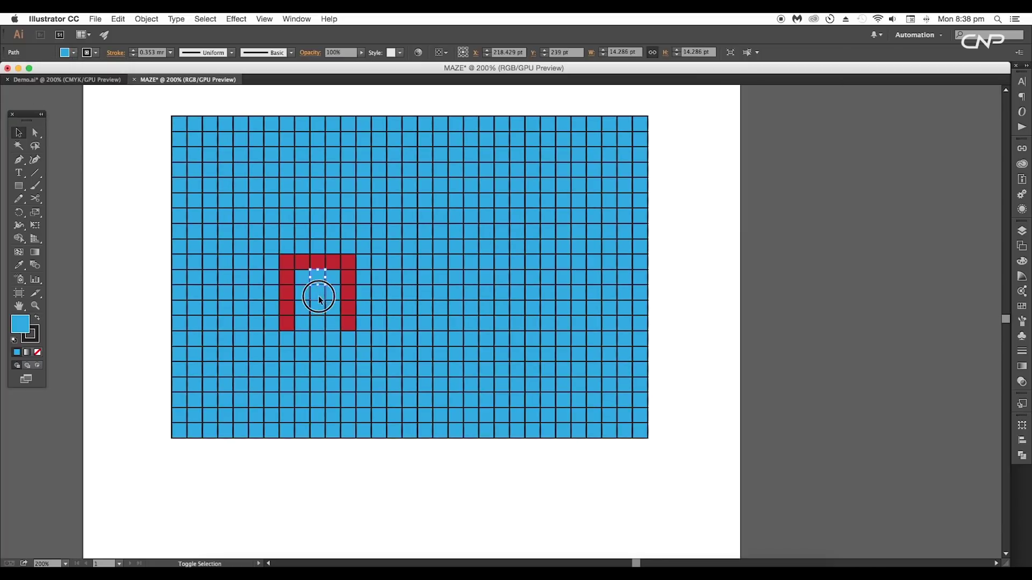
shift+click(319, 297)
key(i)
click(323, 256)
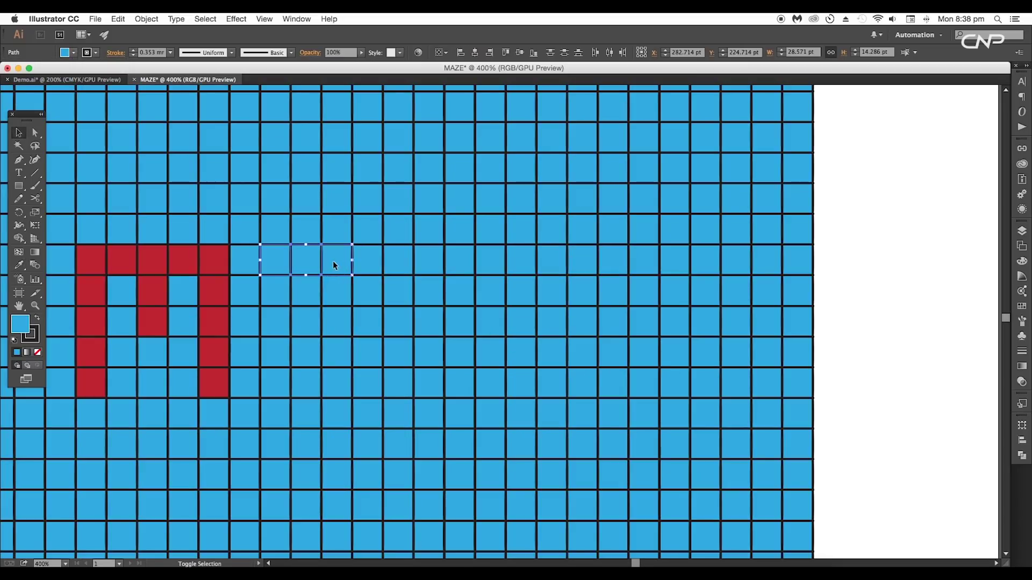
Form a red letter A three cells wide and five high, one column after the M and starting two rows above it
shift+click(336, 230)
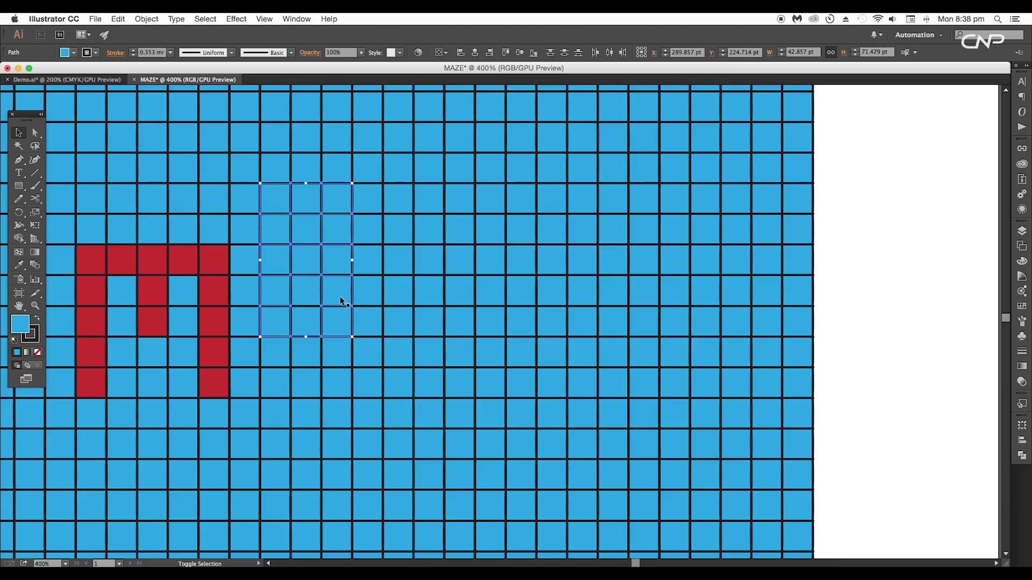
key(i)
click(215, 261)
Form a red letter Z three cells wide and five high, one column after the A, with its top row level with the M's
scroll(318, 279, right, 2)
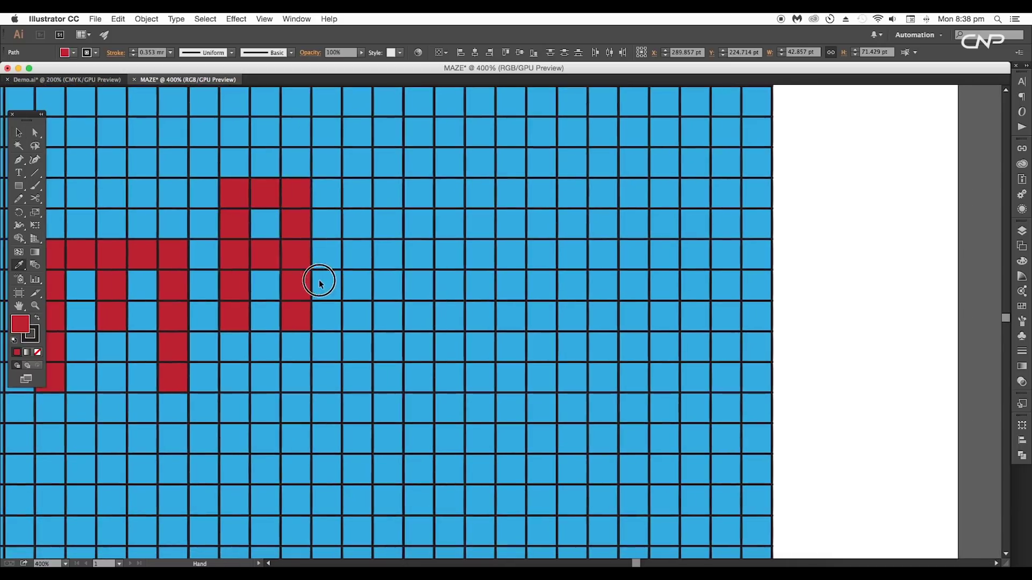
key(v)
click(357, 254)
shift+click(388, 255)
shift+click(417, 255)
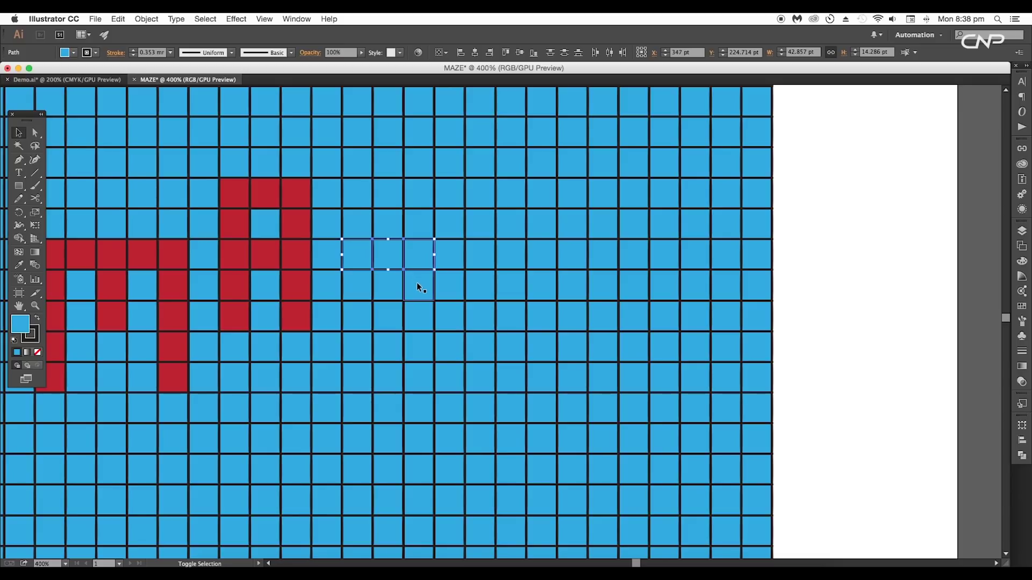
shift+click(417, 283)
shift+click(393, 318)
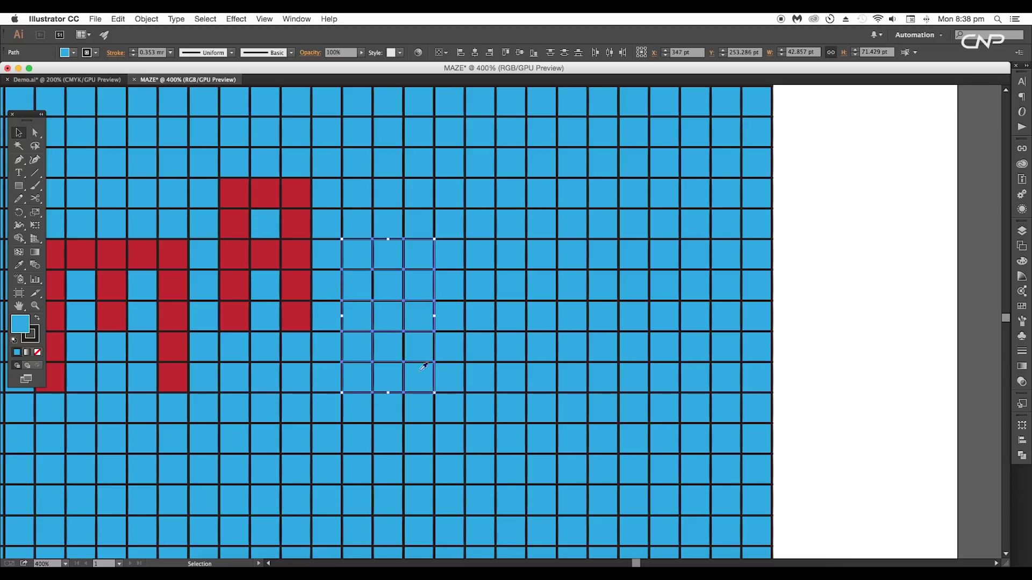
key(i)
click(301, 317)
Form a red letter E three cells wide and five high, one column after the Z and starting two rows above it
drag(414, 325, 335, 282)
key(v)
shift+click(400, 243)
shift+click(404, 275)
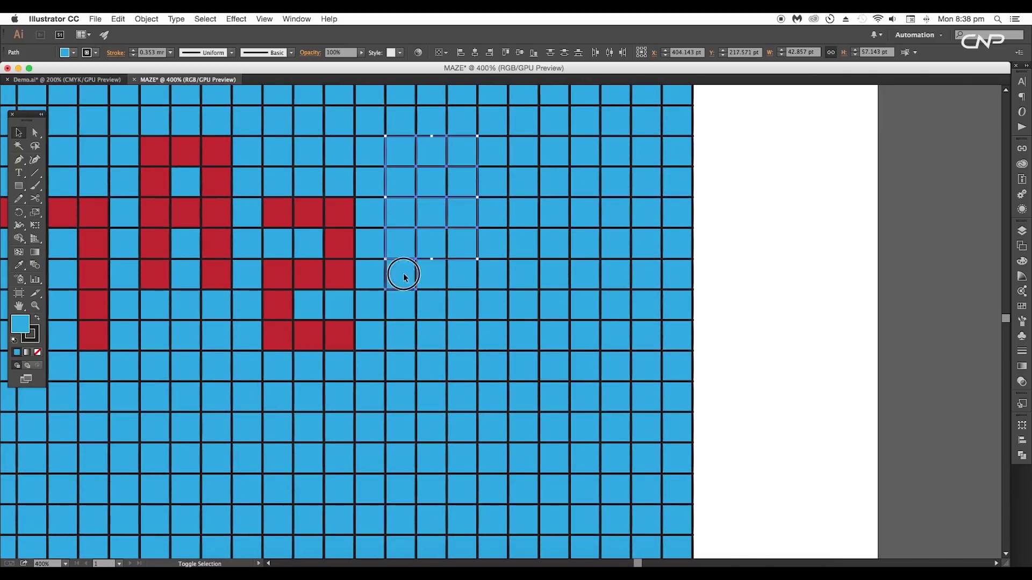
key(i)
click(344, 333)
scroll(491, 326, left, 3)
scroll(491, 326, up, 2)
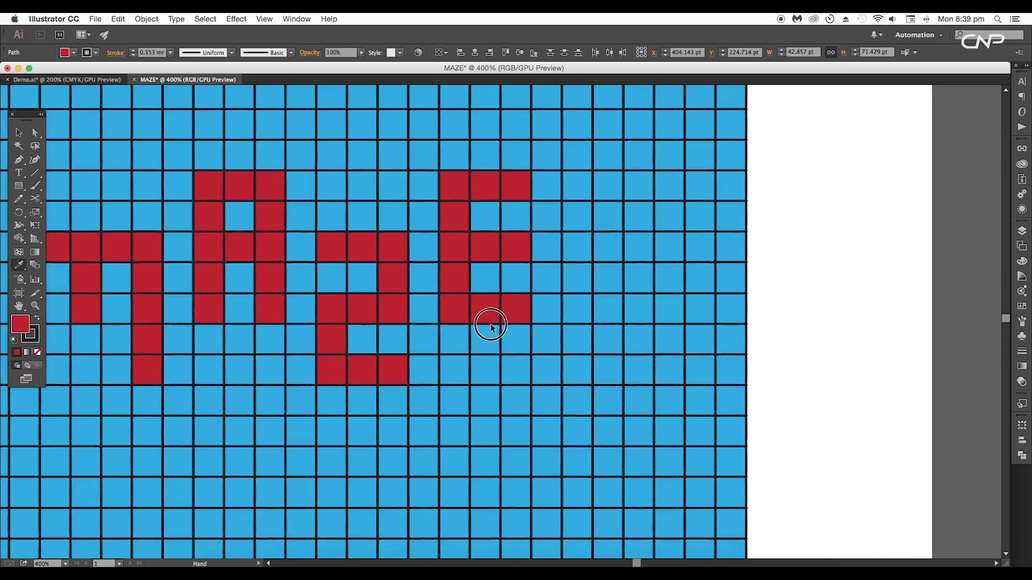
Delete blue cells to open a U-shaped path from below the M's middle stem around the foot of its outer left leg
key(v)
scroll(567, 343, down, 1)
click(737, 350)
drag(663, 339, 792, 389)
click(391, 353)
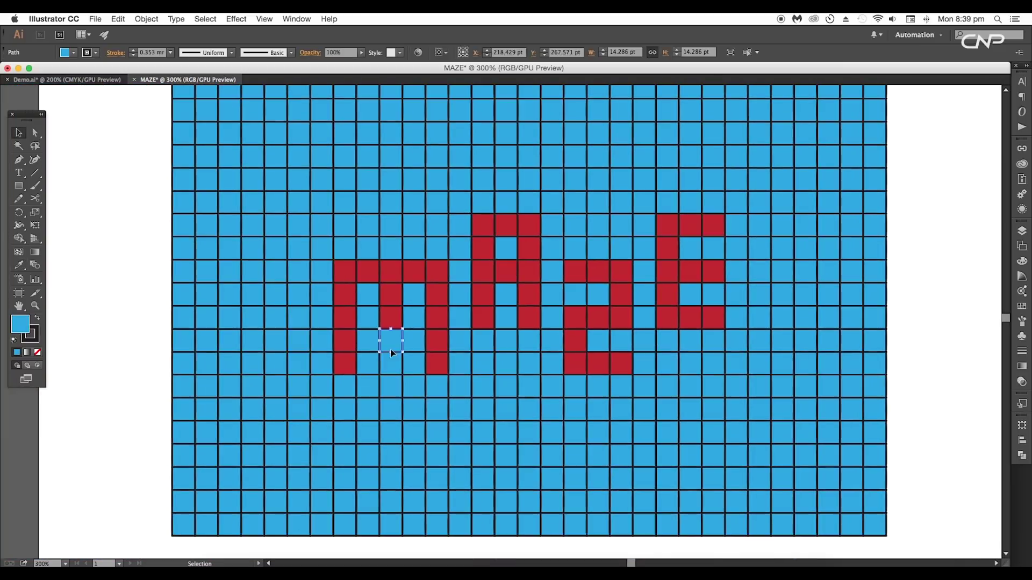
key(shift+m)
mouse_move(390, 349)
mouse_down()
mouse_move(384, 408)
mouse_move(295, 406)
mouse_move(286, 345)
mouse_up()
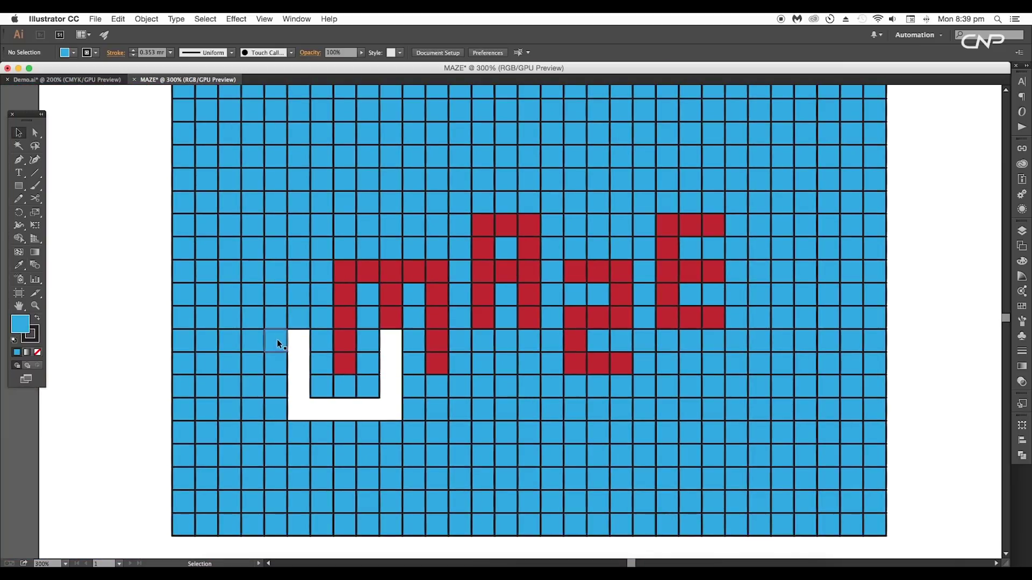
Delete cells to extend the path left from the M and open a separate L-shaped path below that extension
click(232, 339)
key(Delete)
click(253, 387)
key(Delete)
click(252, 410)
key(Delete)
click(256, 435)
key(Delete)
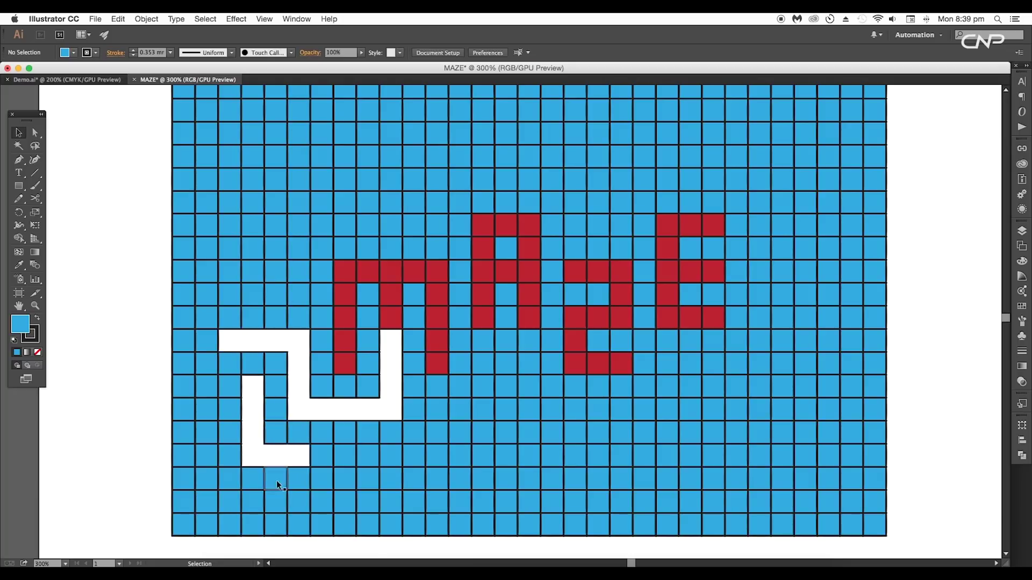
Delete cells to carve winding paths through the lower-left area, above the M and A, and beneath the Z
drag(381, 458, 341, 493)
mouse_move(365, 230)
mouse_down()
mouse_move(412, 228)
mouse_move(410, 166)
mouse_move(483, 114)
mouse_up()
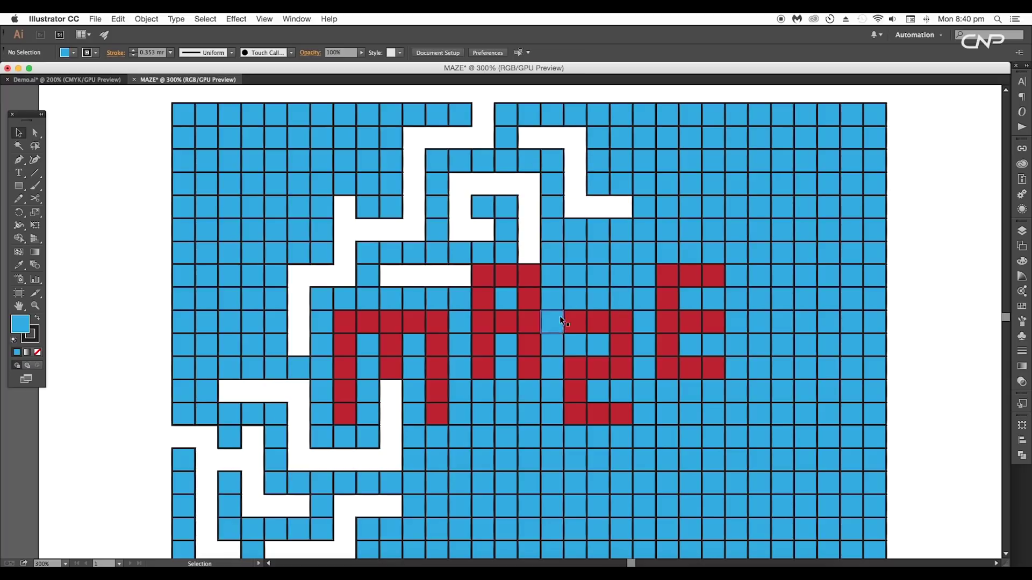
mouse_move(650, 442)
mouse_down()
mouse_move(659, 462)
mouse_move(559, 461)
mouse_up()
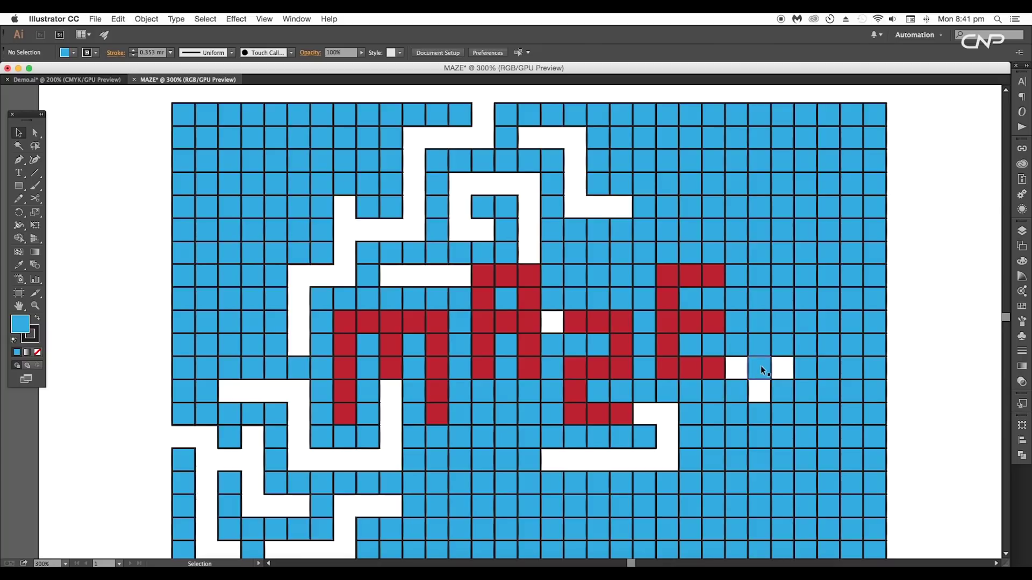
Delete cells to carve connected paths around the E, along the grid's right side and through the area below the letters
mouse_move(762, 370)
mouse_down()
mouse_move(755, 422)
mouse_move(700, 422)
mouse_up()
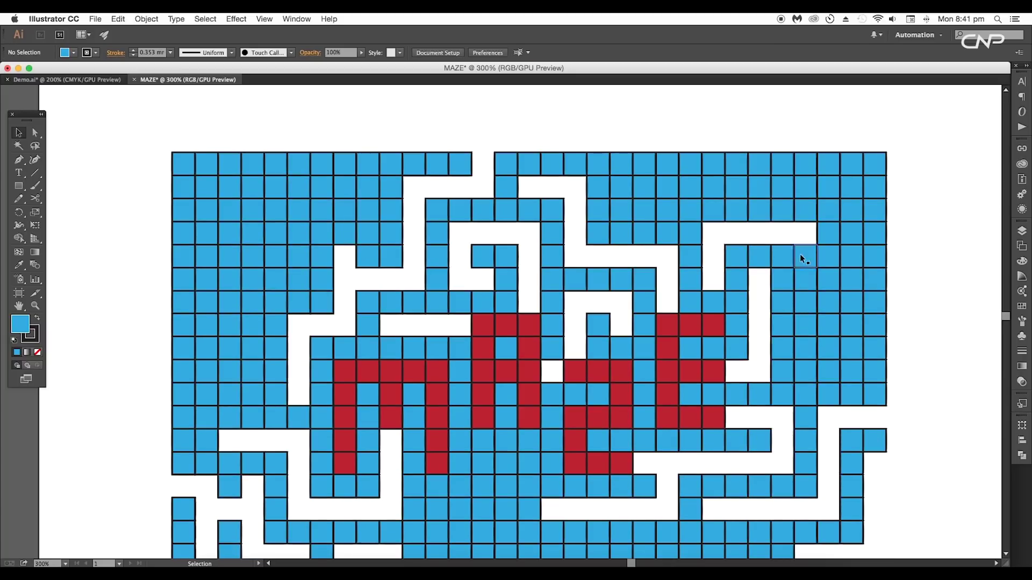
drag(852, 230, 853, 180)
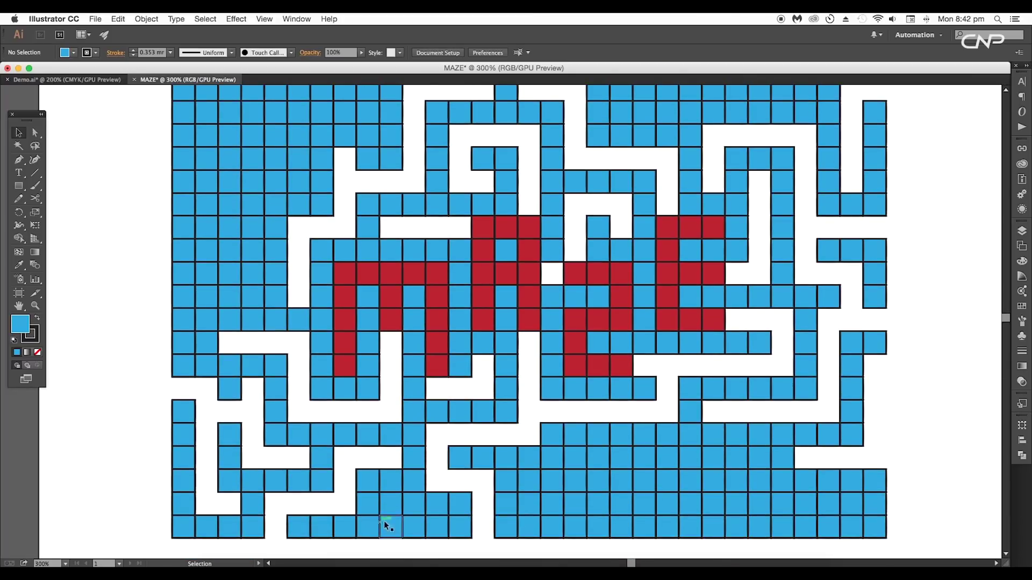
click(414, 506)
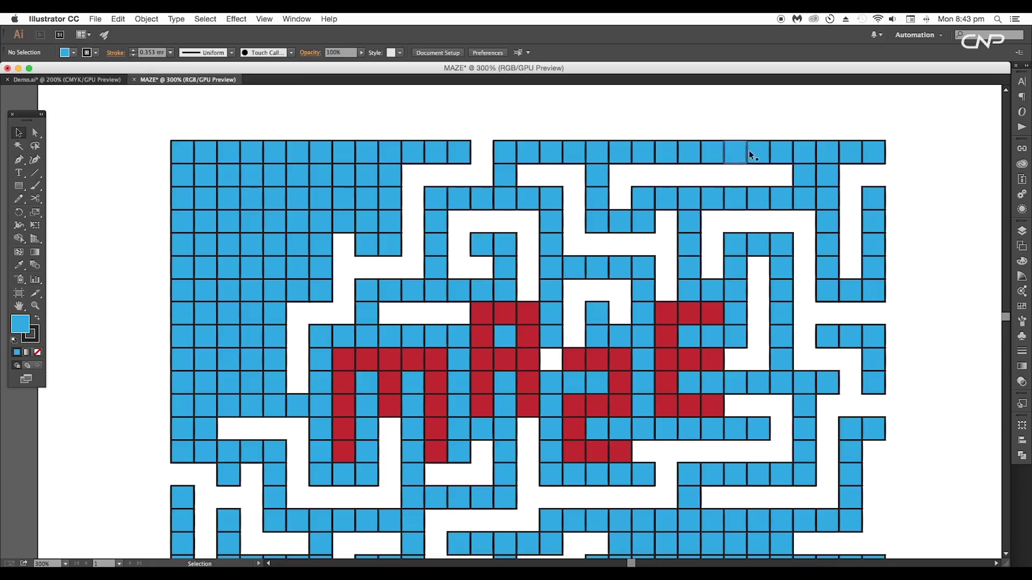
Delete cells in the solid blue block at the grid's upper-left to carve more maze paths
click(360, 307)
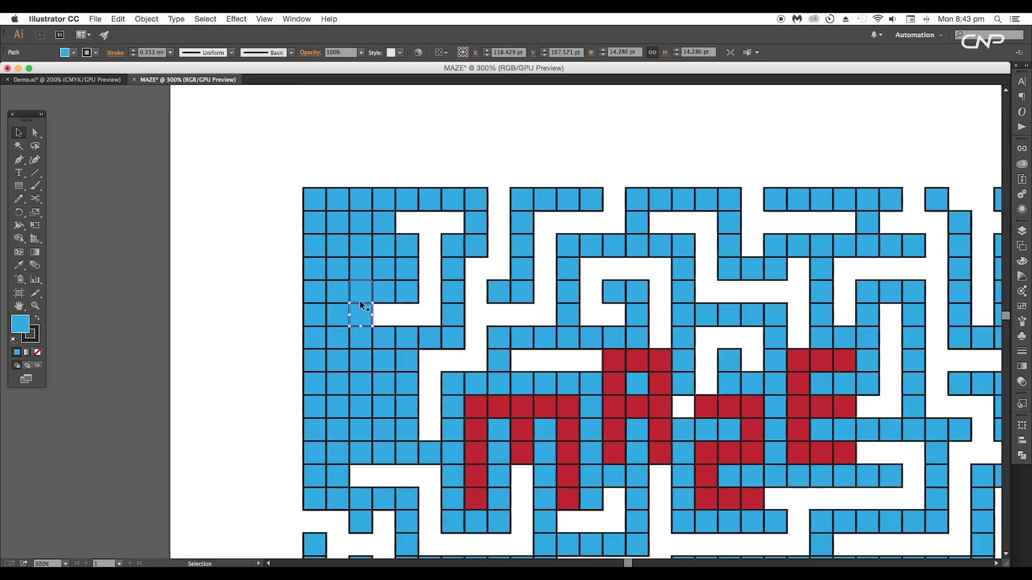
key(Delete)
click(390, 263)
key(Delete)
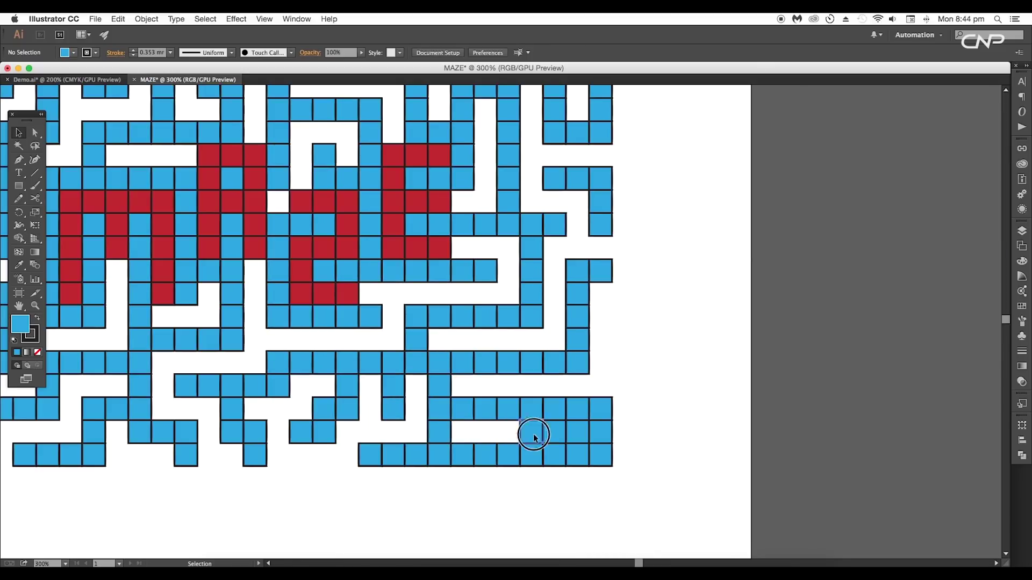
Delete cells in the grid's lower-right corner to open the remaining paths and a gap in the bottom edge
click(532, 408)
key(Delete)
click(463, 454)
key(Delete)
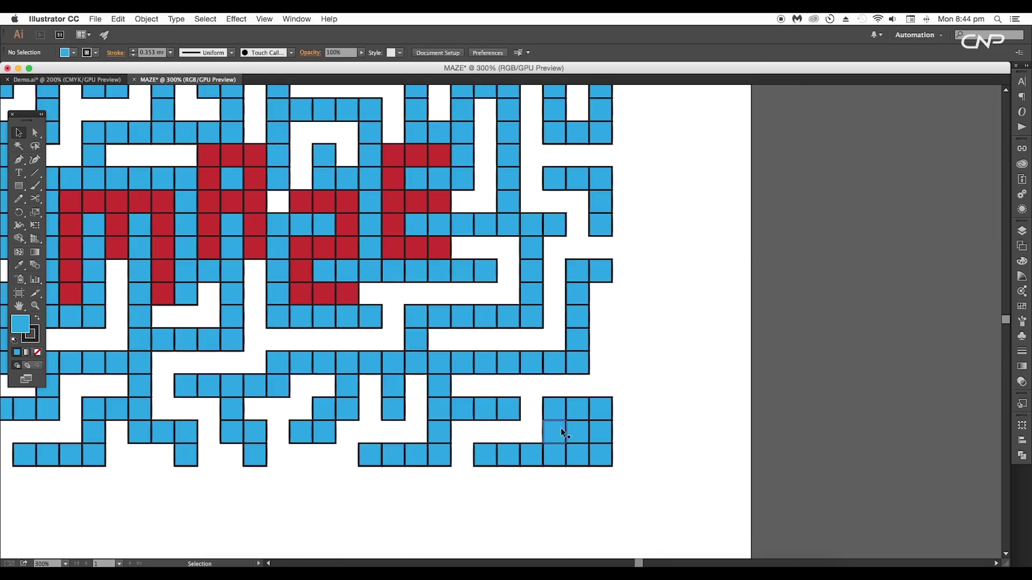
Select all the red cells of the word MAZE and merge them into solid letters with Pathfinder Unite
scroll(487, 399, left, 5)
scroll(513, 352, down, 2)
scroll(512, 351, up, 2)
click(504, 359)
shift+click(481, 361)
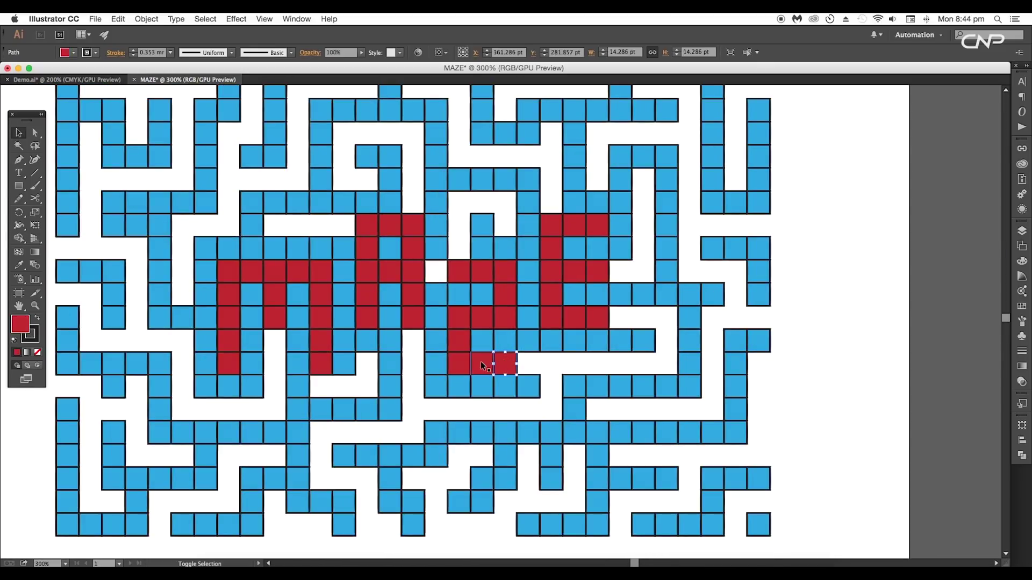
shift+click(459, 363)
shift+click(459, 317)
shift+click(458, 339)
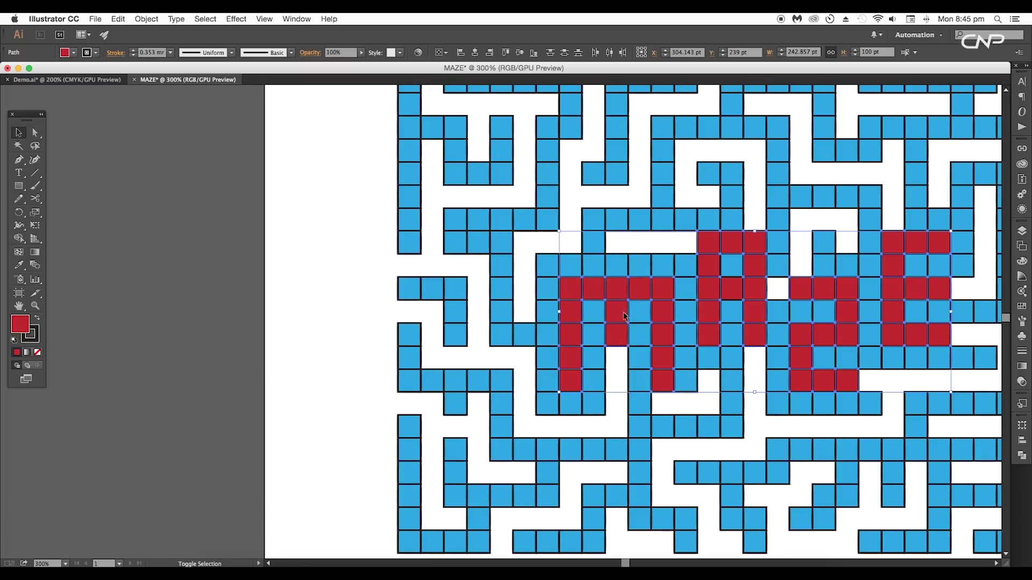
key(super+0)
scroll(690, 365, up, 5)
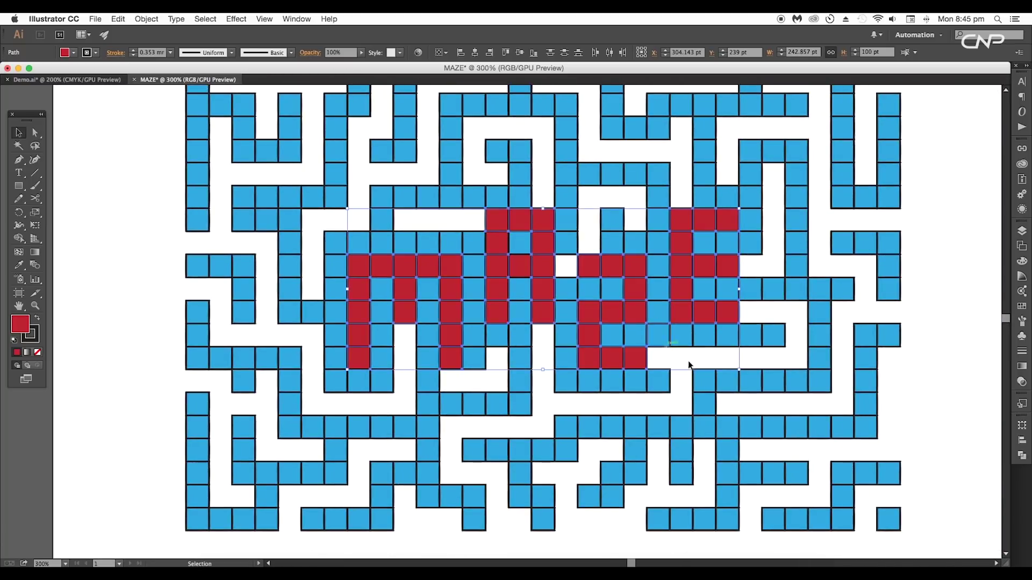
click(1021, 456)
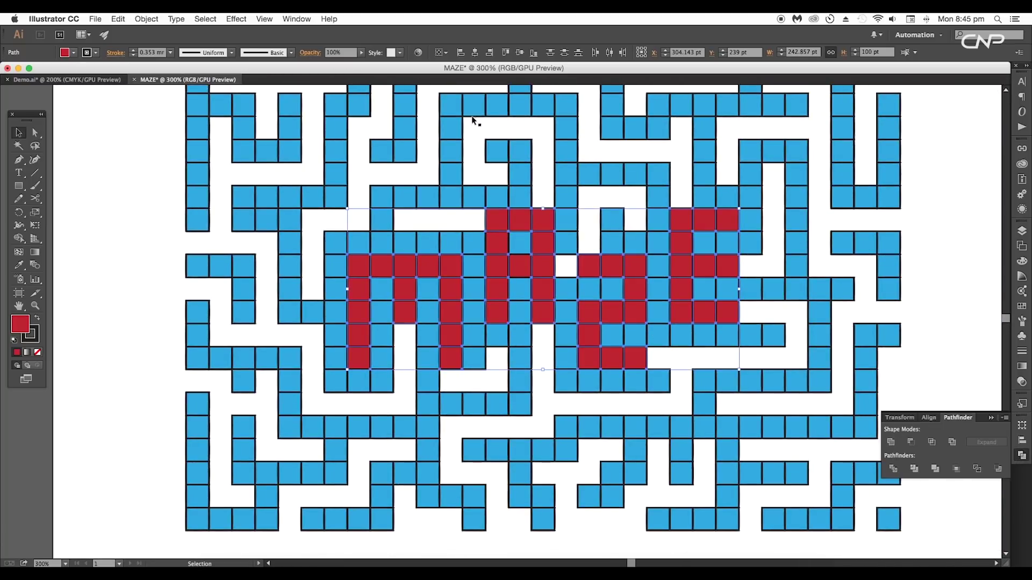
click(293, 19)
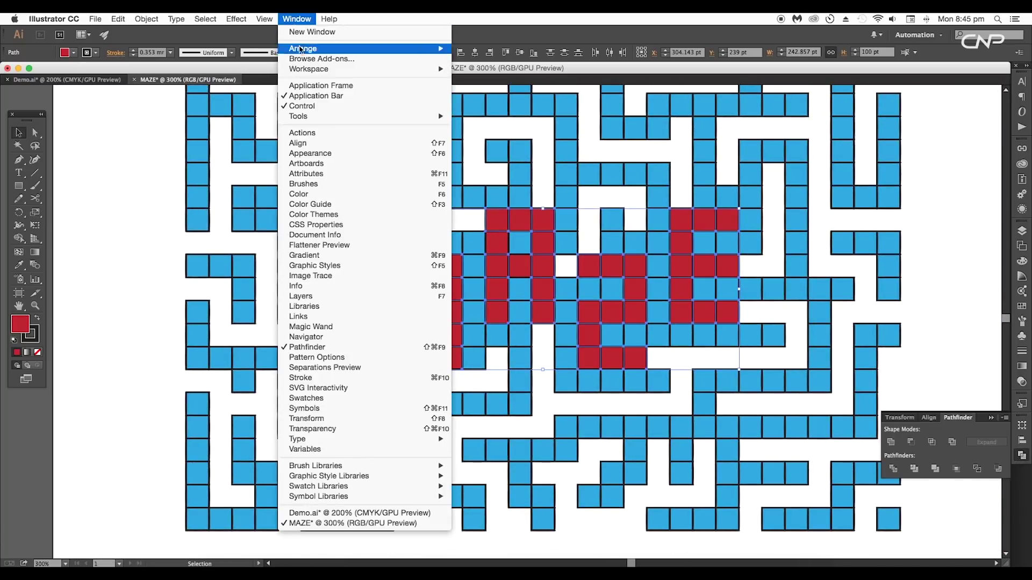
click(324, 348)
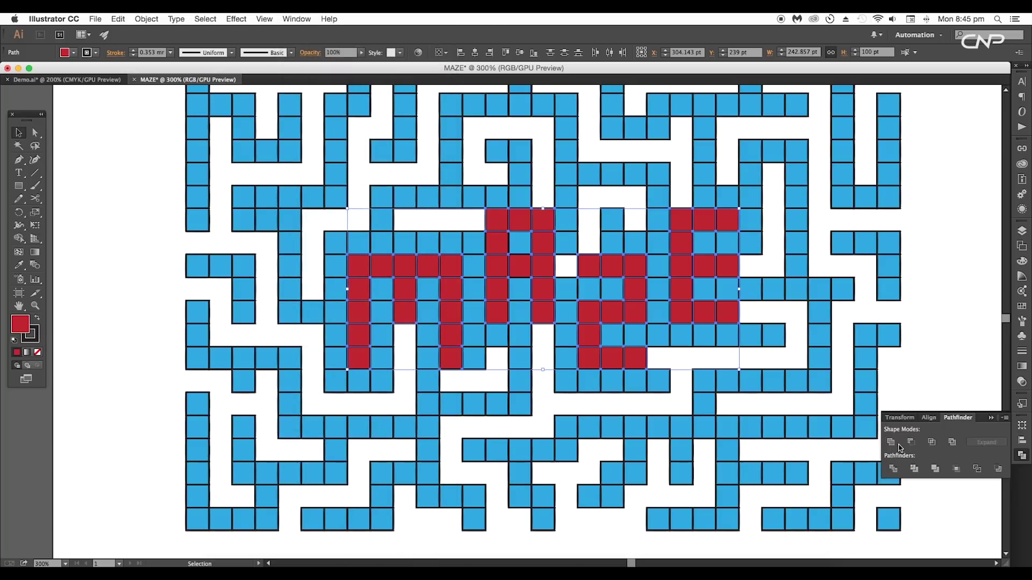
click(892, 442)
drag(737, 327, 600, 317)
key(super+minus)
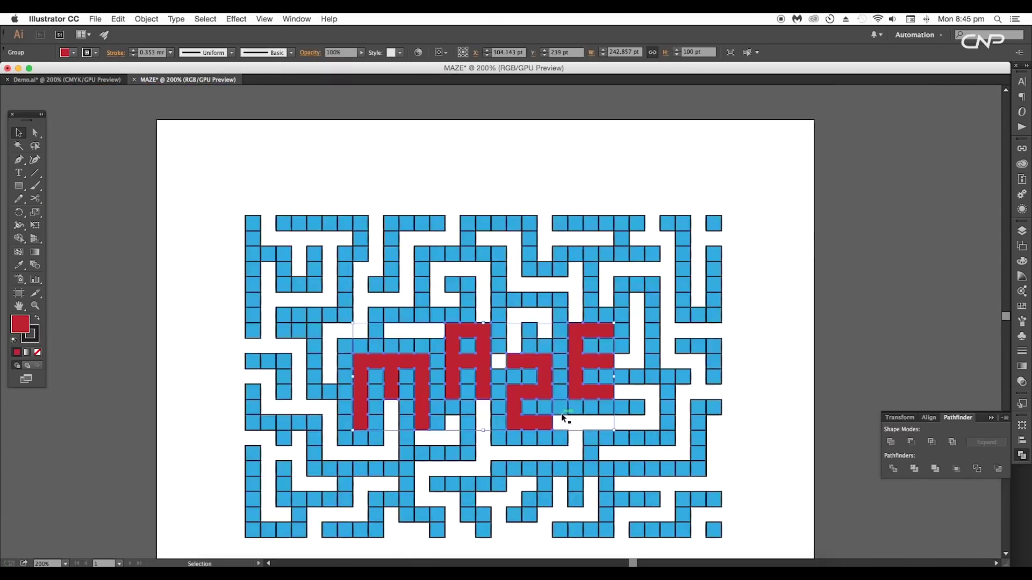
Move the merged red MAZE lettering out of the maze onto the empty area right of the artboard
drag(566, 422, 420, 415)
drag(481, 386, 880, 369)
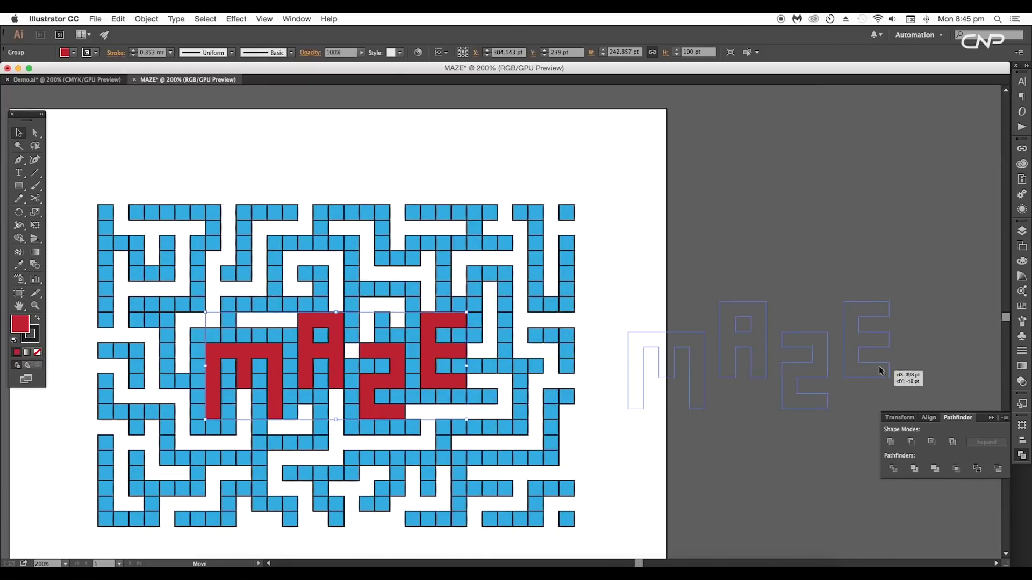
drag(663, 312, 751, 308)
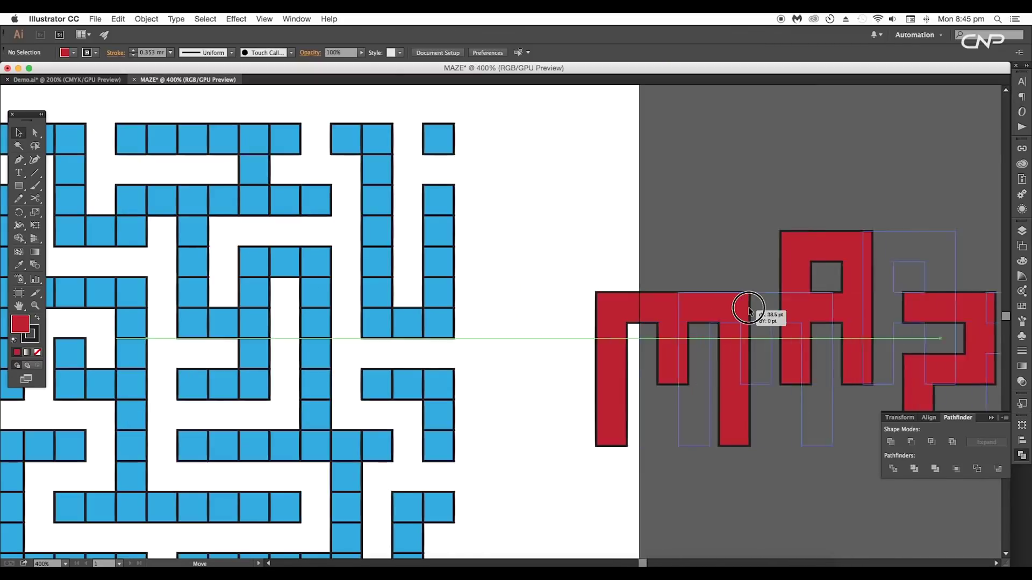
click(645, 322)
scroll(593, 350, down, 4)
drag(590, 364, 622, 340)
Select all the blue cells and merge them into continuous maze walls with Pathfinder Unite
click(509, 343)
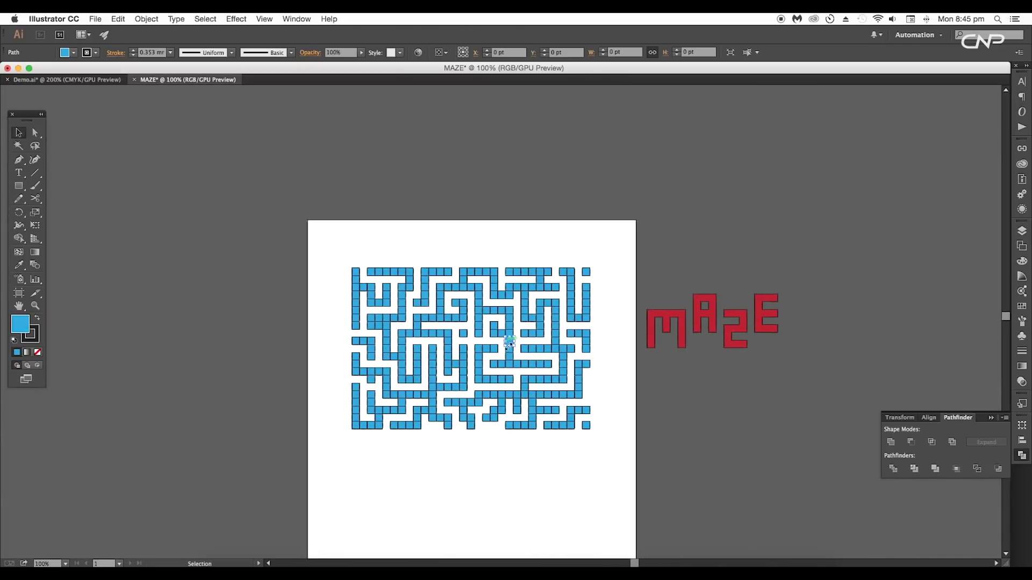
scroll(509, 345, up, 1)
drag(375, 353, 686, 547)
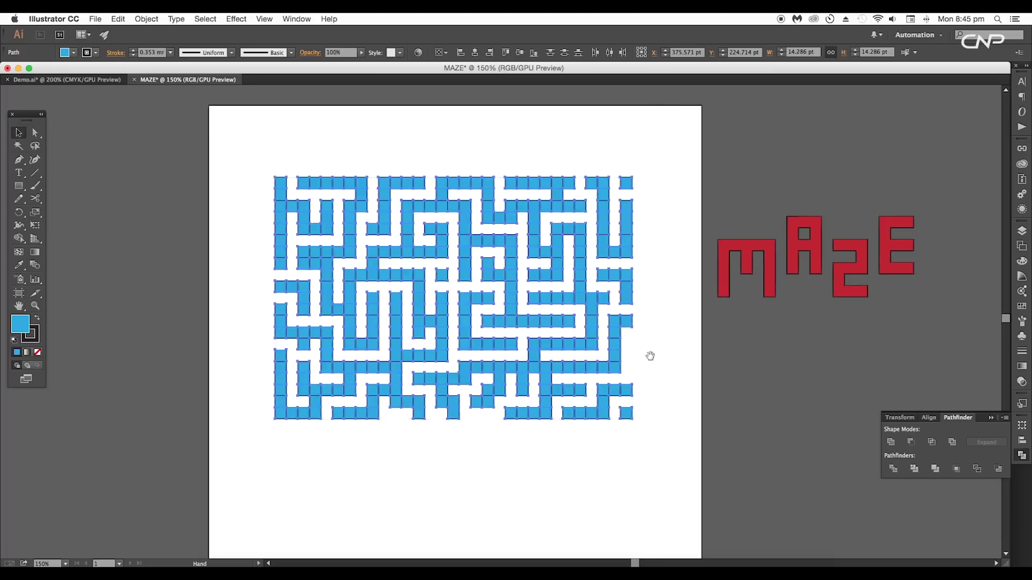
drag(650, 357, 647, 475)
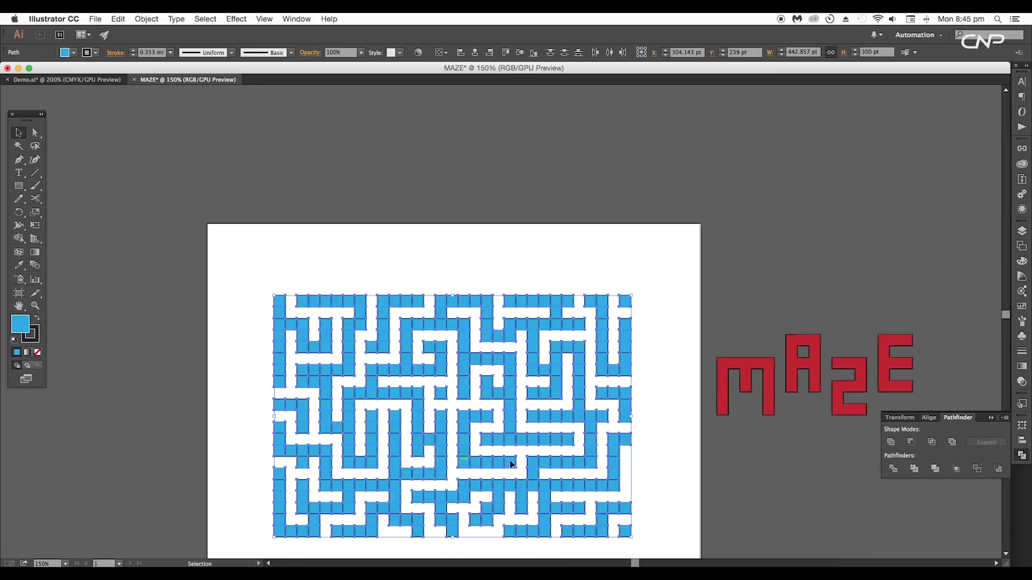
click(889, 443)
drag(640, 437, 605, 352)
click(641, 383)
scroll(617, 391, up, 2)
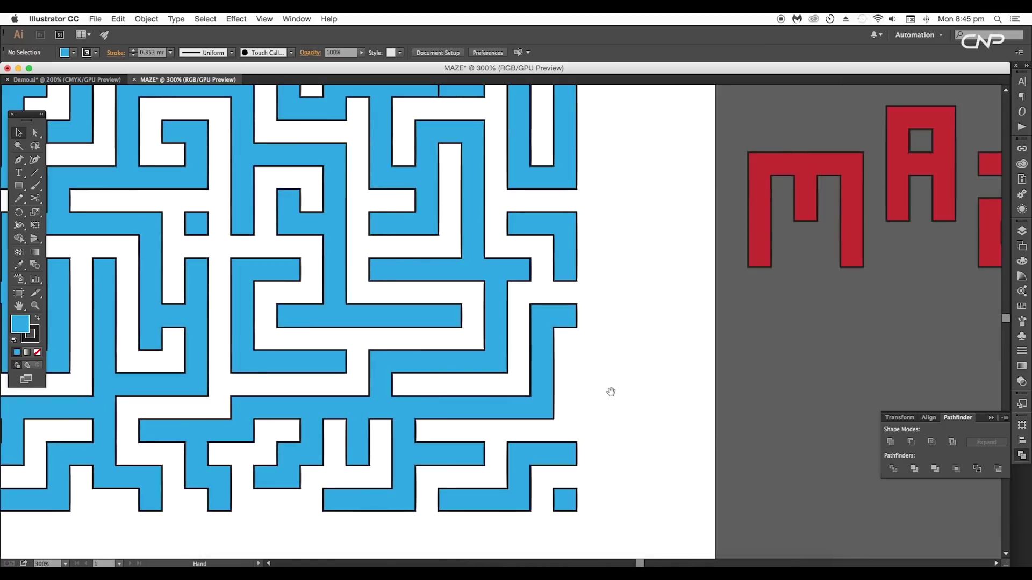
Change the merged maze walls' fill colour to white, ffffff
drag(610, 392, 806, 447)
mouse_move(588, 353)
mouse_down()
mouse_move(742, 419)
mouse_move(628, 386)
mouse_move(595, 345)
mouse_up()
scroll(596, 346, down, 1)
drag(645, 371, 569, 366)
click(550, 348)
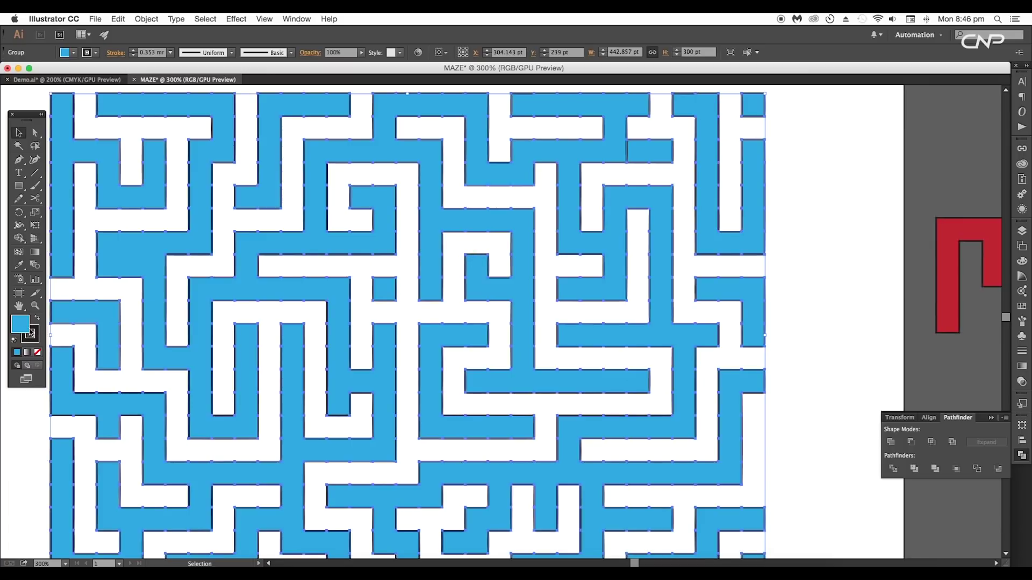
double_click(29, 330)
drag(589, 266, 574, 256)
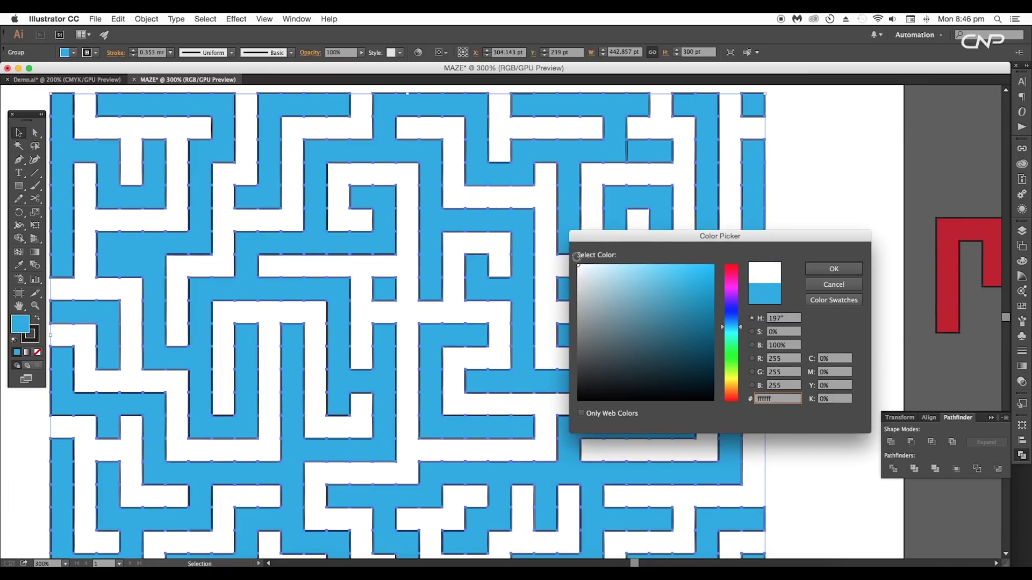
click(833, 269)
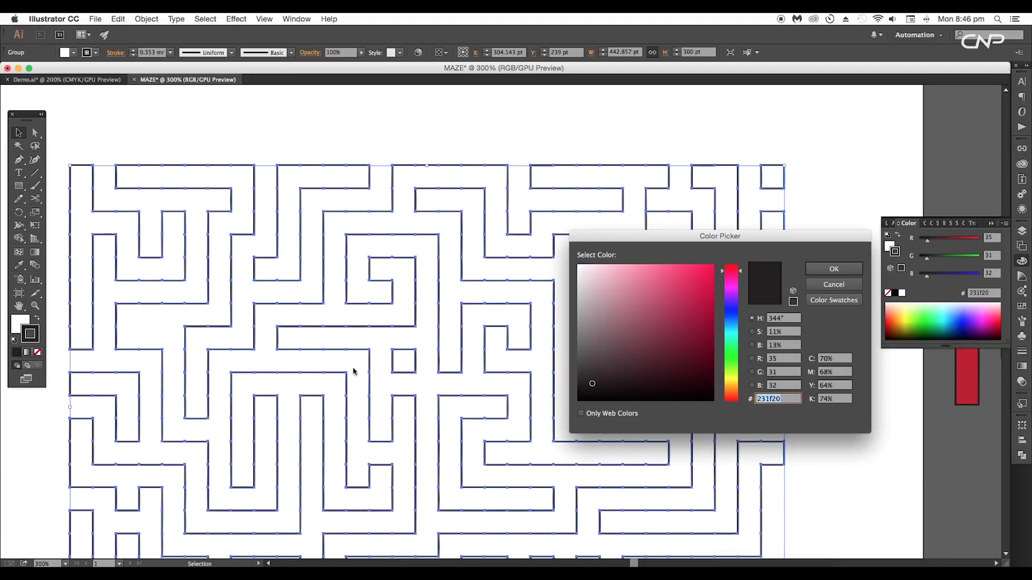
Set the maze walls' stroke colour to slate blue 59729a and the stroke weight to 0.176 mm
mouse_move(731, 349)
mouse_down()
mouse_move(732, 330)
mouse_move(693, 315)
mouse_up()
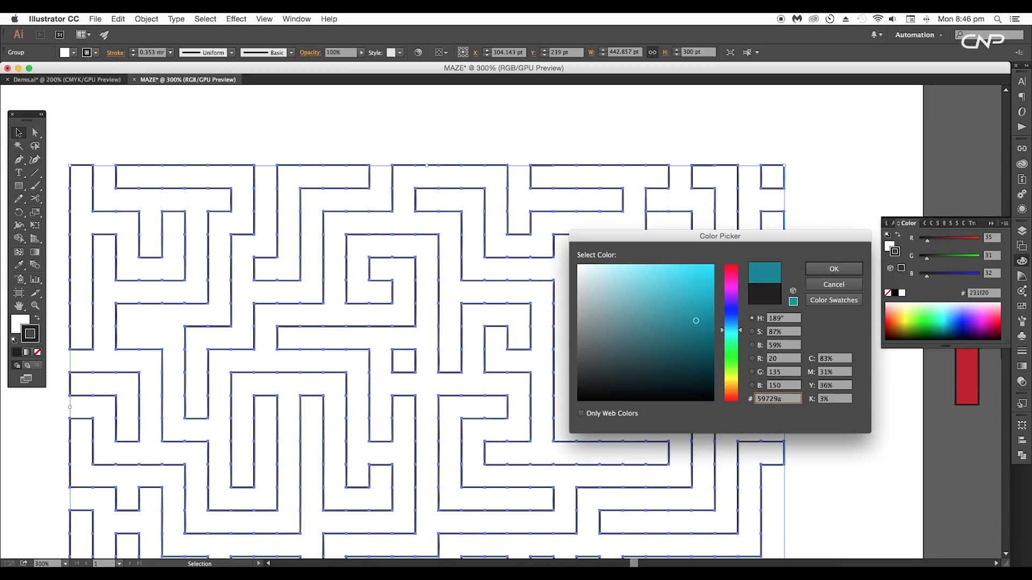
click(827, 271)
scroll(231, 115, down, 3)
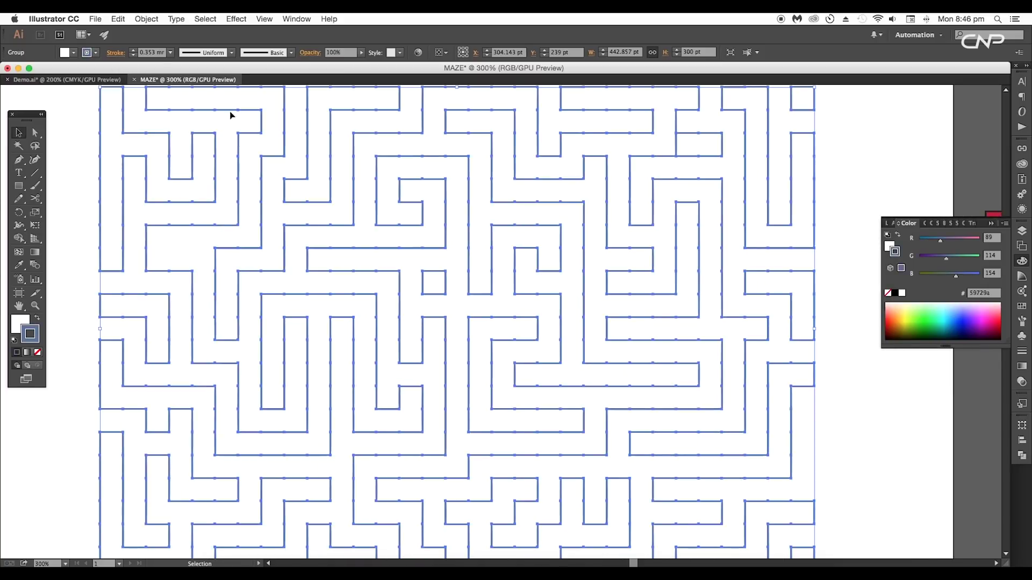
click(169, 52)
text(0.176)
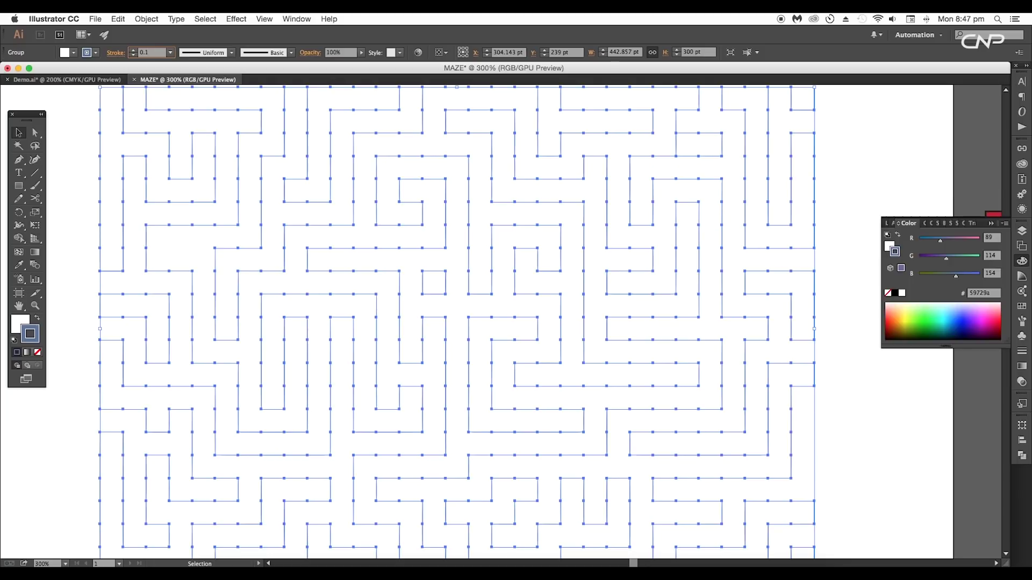
key(Return)
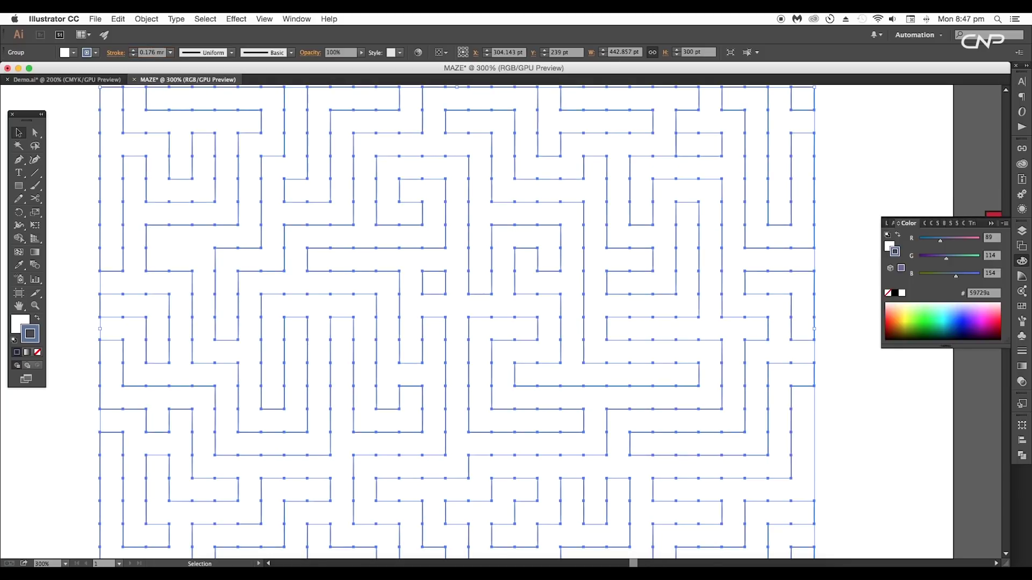
click(93, 179)
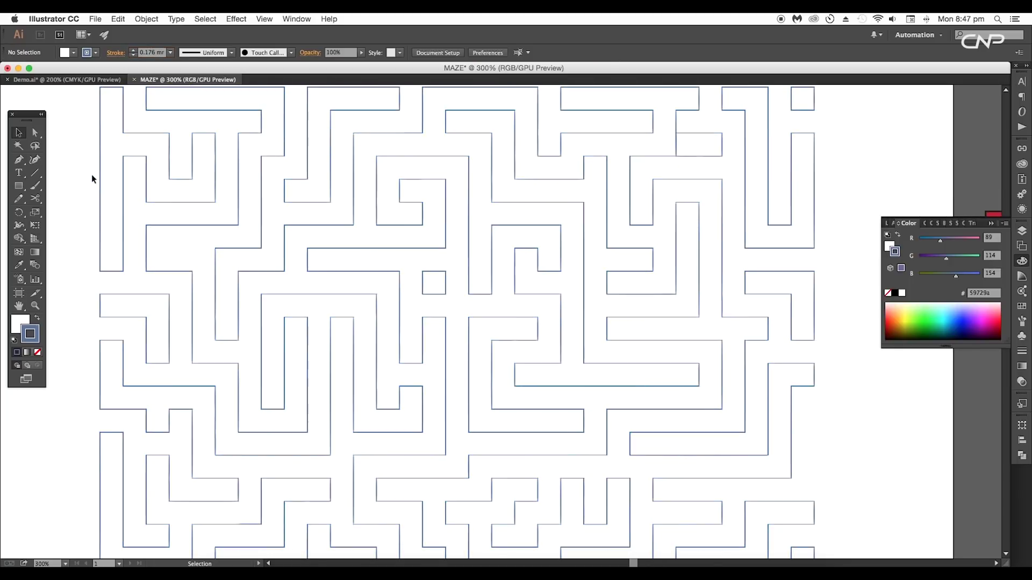
Select the merged white maze walls group
scroll(191, 234, down, 2)
click(355, 293)
scroll(355, 292, up, 3)
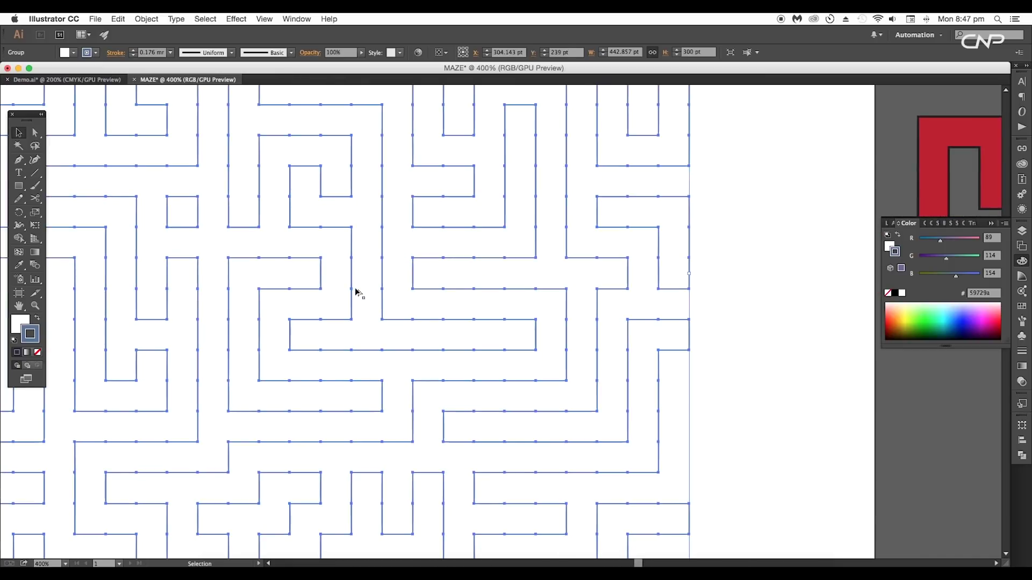
click(239, 19)
mouse_move(254, 87)
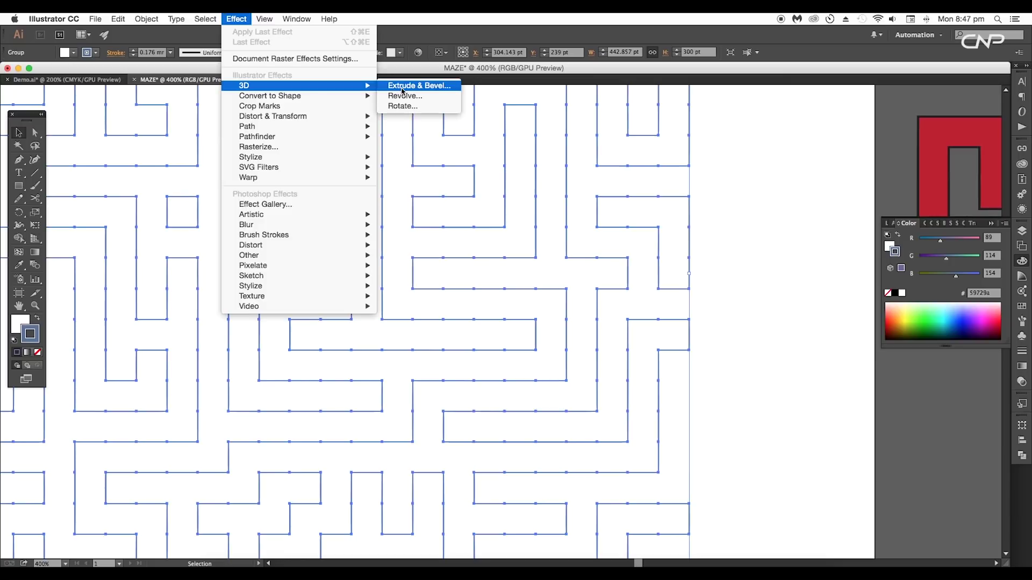
click(401, 88)
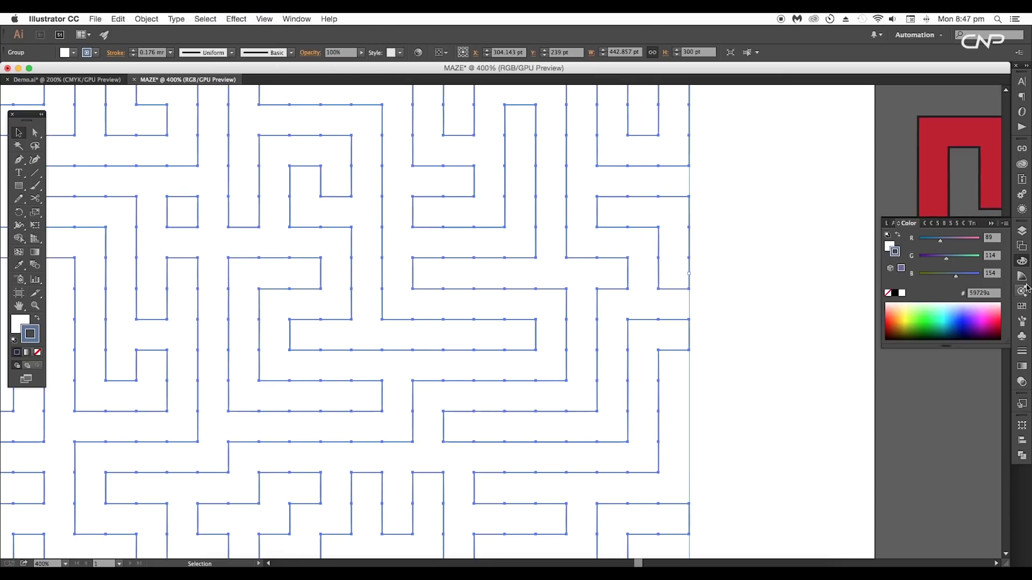
Add a 3D Extrude & Bevel effect to the maze walls group from its appearance settings, with the preview on
click(1022, 208)
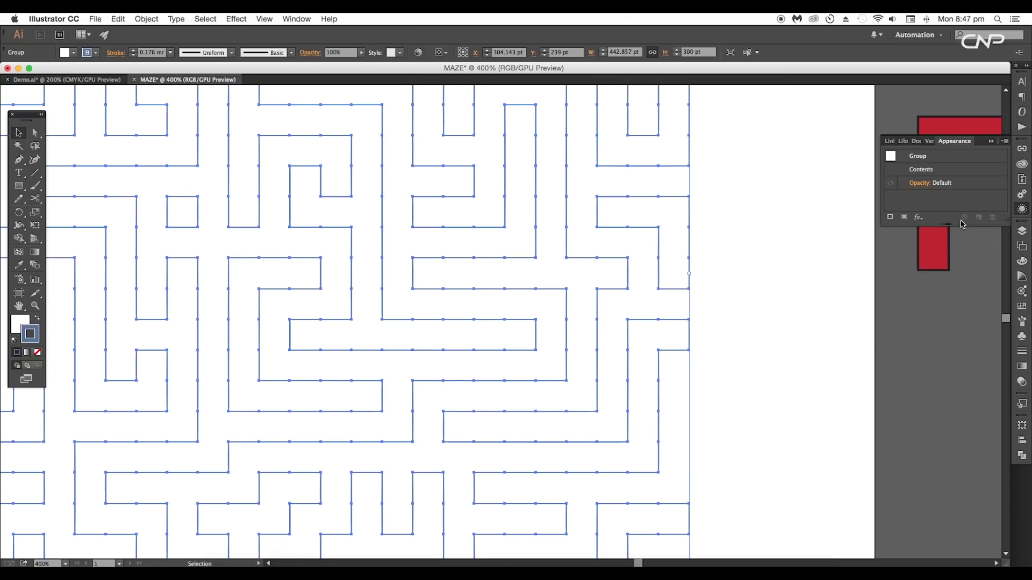
click(920, 218)
mouse_move(930, 239)
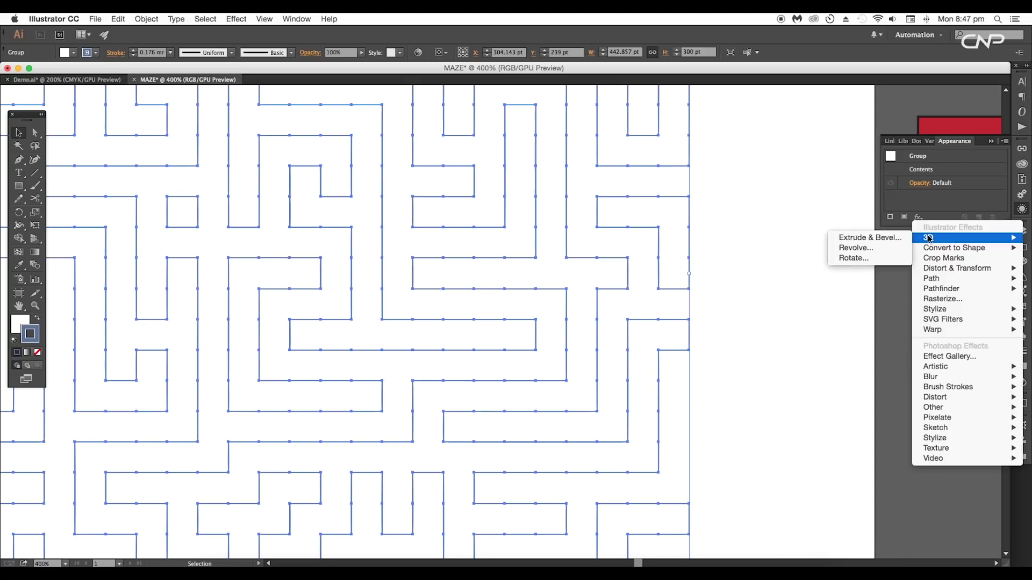
click(894, 242)
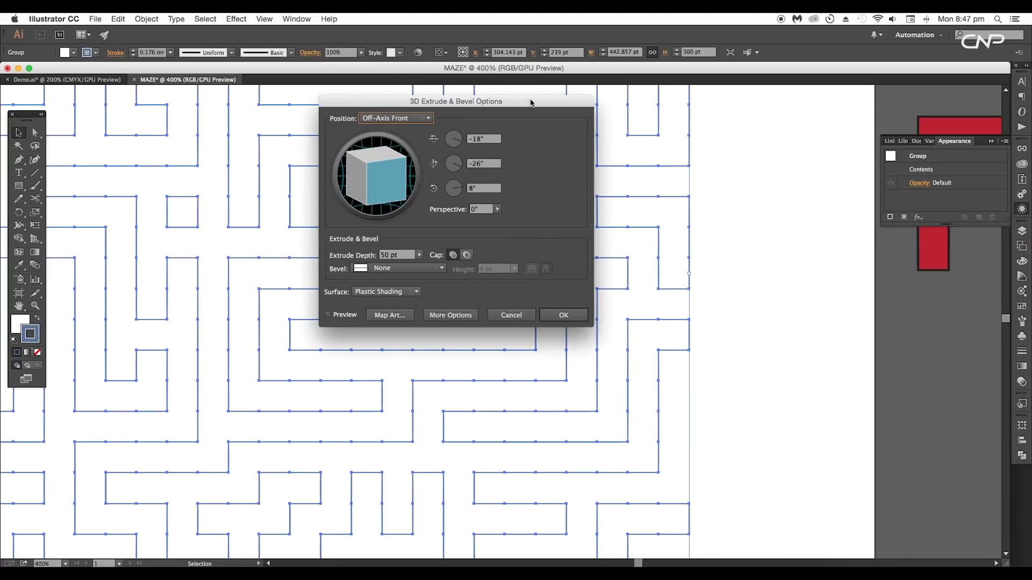
drag(531, 104, 880, 133)
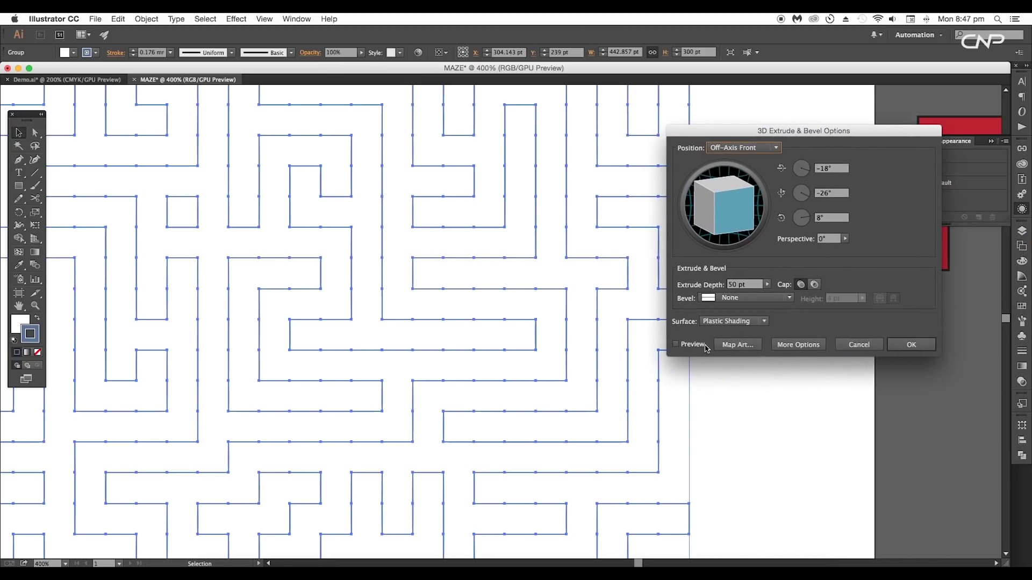
click(676, 344)
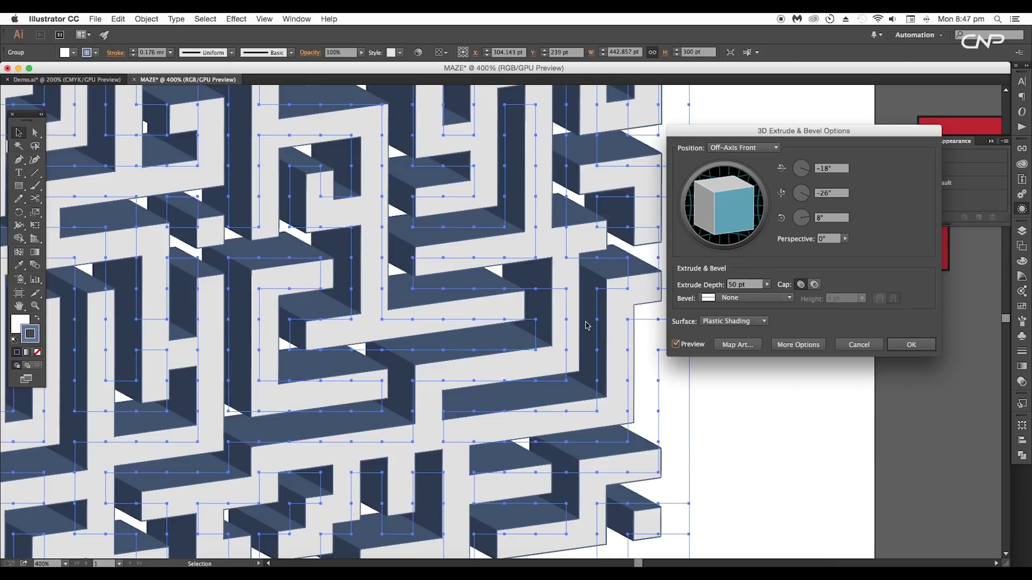
Set the extrusion's rotation to 41° about X, 25° about Y and -25° about Z, with a 33° perspective
double_click(818, 168)
text(42)
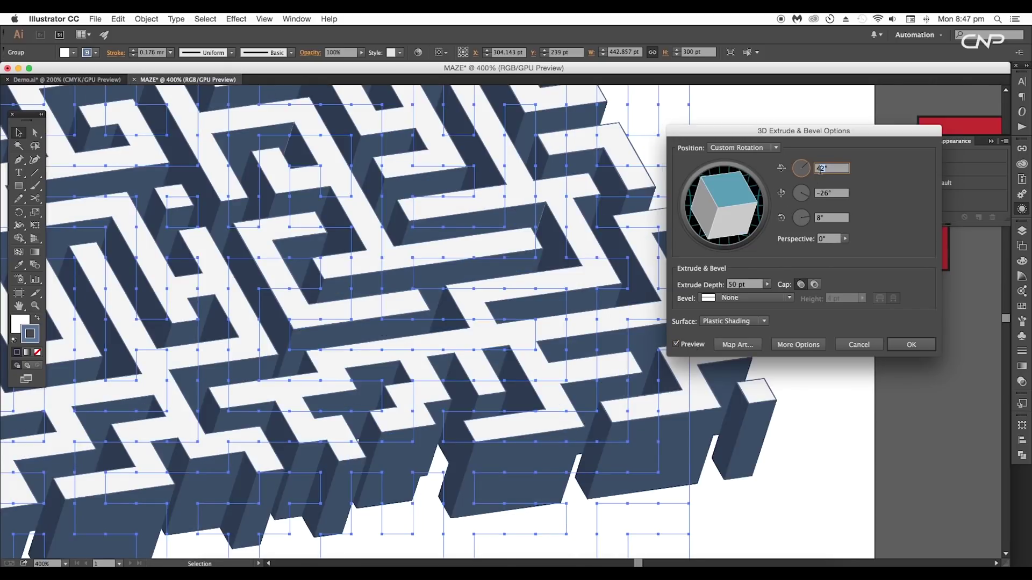
click(823, 195)
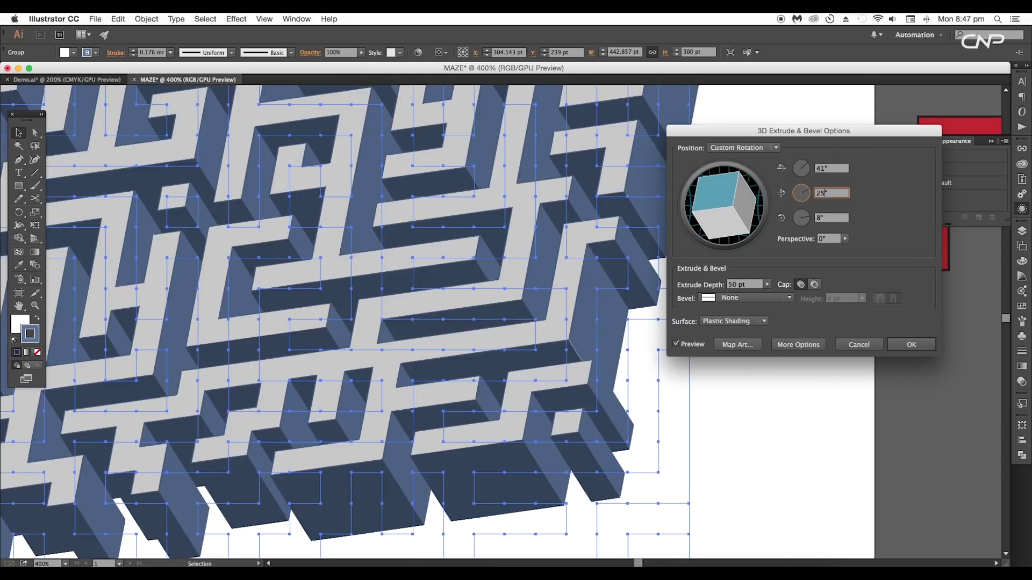
key(Tab)
text(-25)
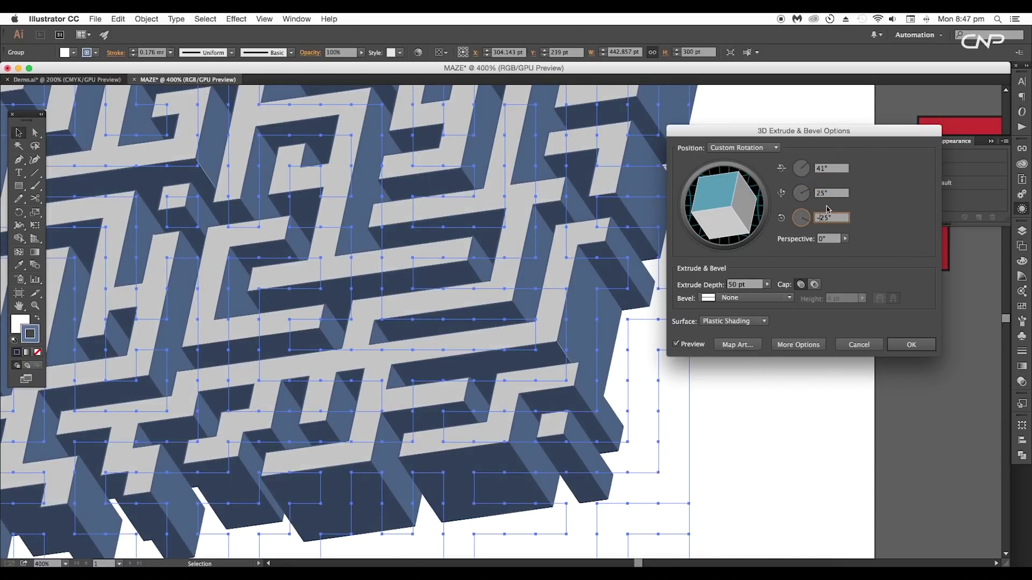
drag(845, 238, 809, 250)
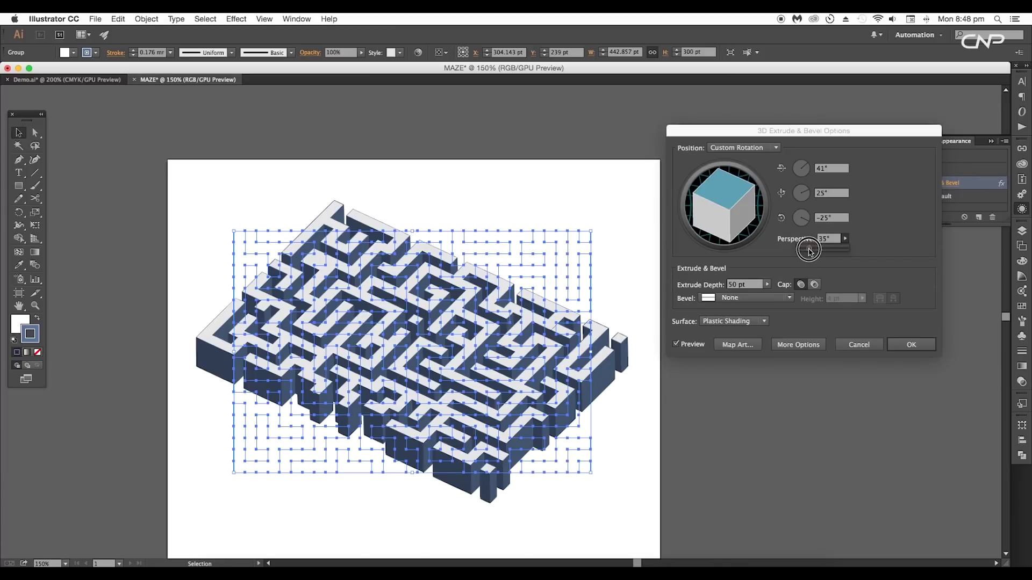
Set the maze walls' extrude depth to 74 pt and apply the 3D effect
click(740, 284)
key(Down)
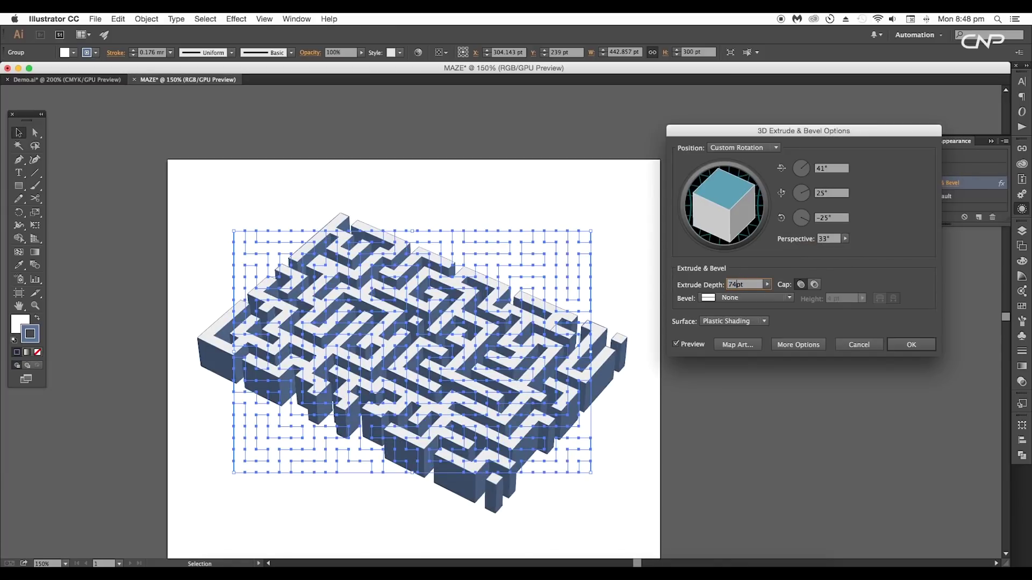
click(830, 240)
click(894, 347)
click(827, 377)
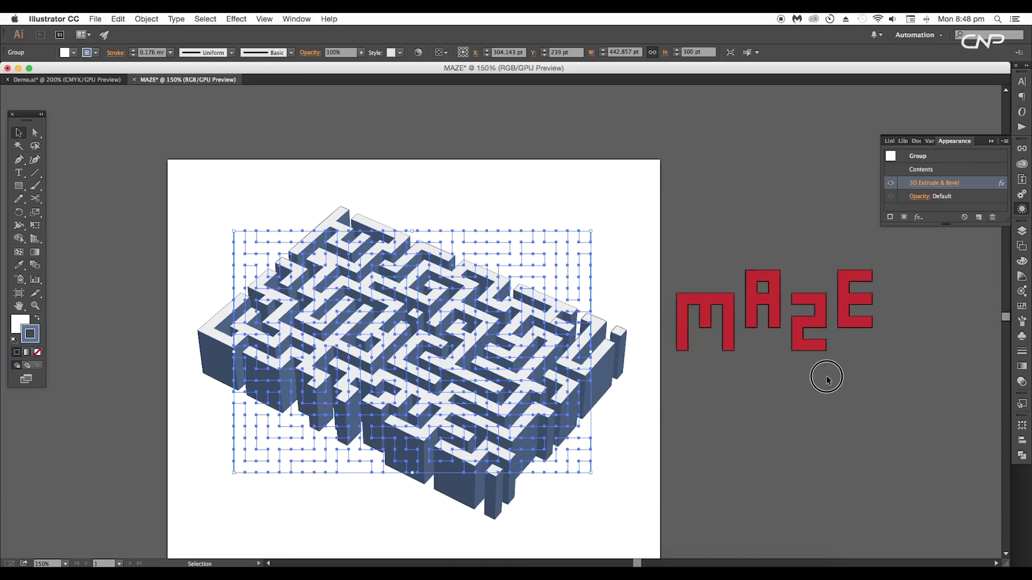
Select the red MAZE lettering beside the artboard and add a 3D Rotate effect to it with the preview on
drag(609, 418, 668, 352)
scroll(639, 353, up, 1)
drag(651, 309, 585, 403)
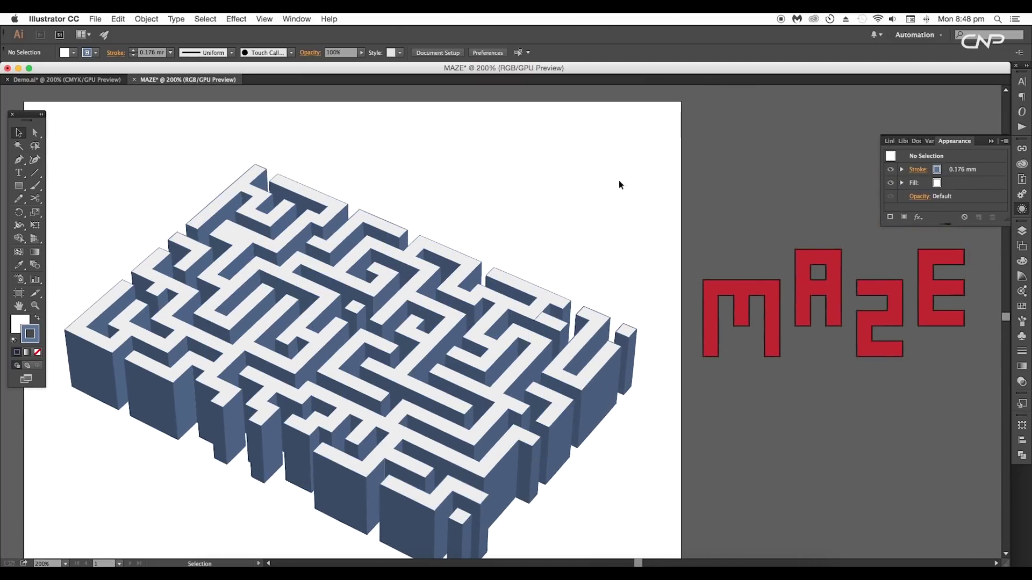
drag(616, 233, 623, 191)
click(517, 288)
drag(700, 316, 471, 335)
click(625, 292)
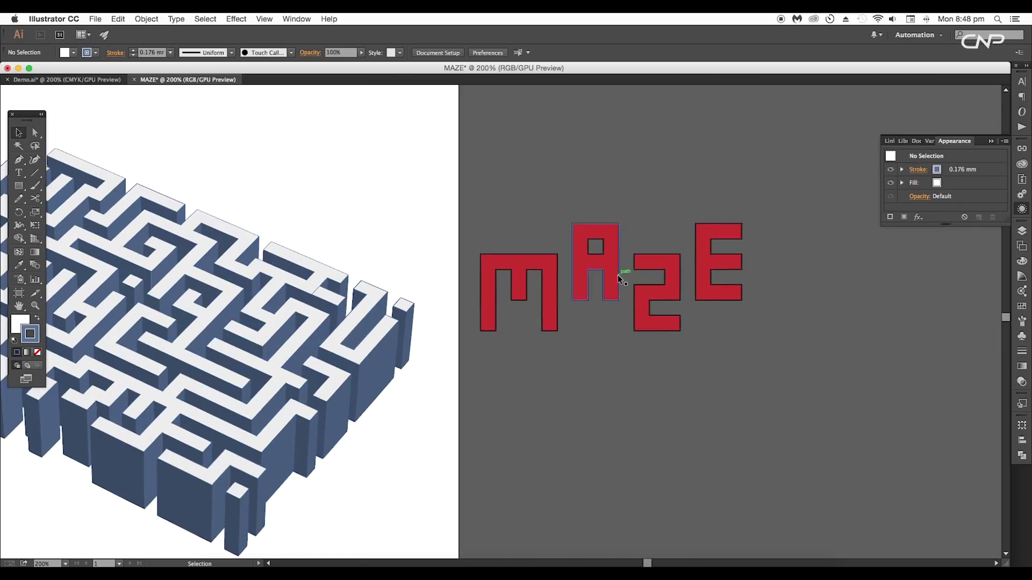
click(618, 277)
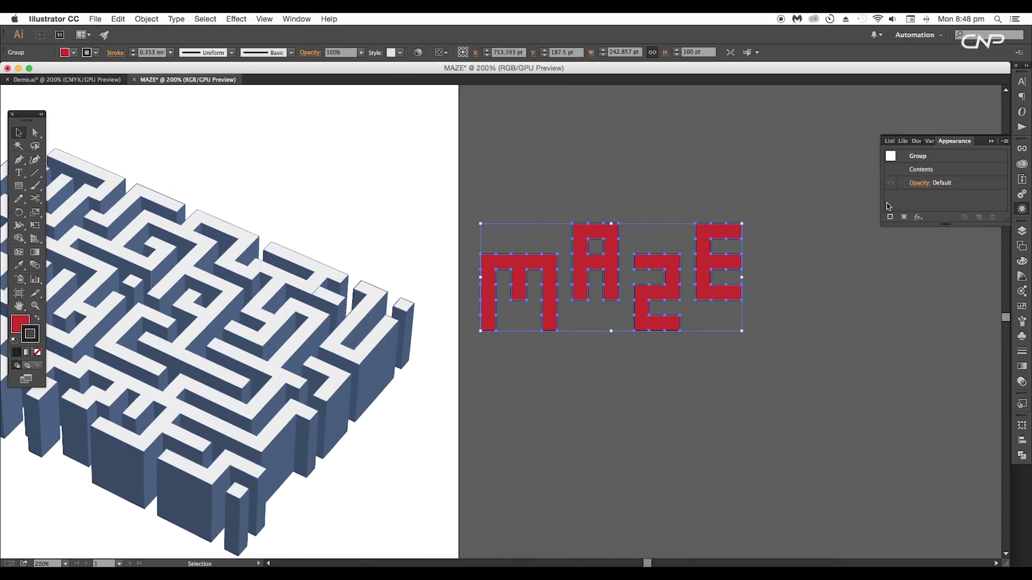
click(918, 218)
mouse_move(931, 241)
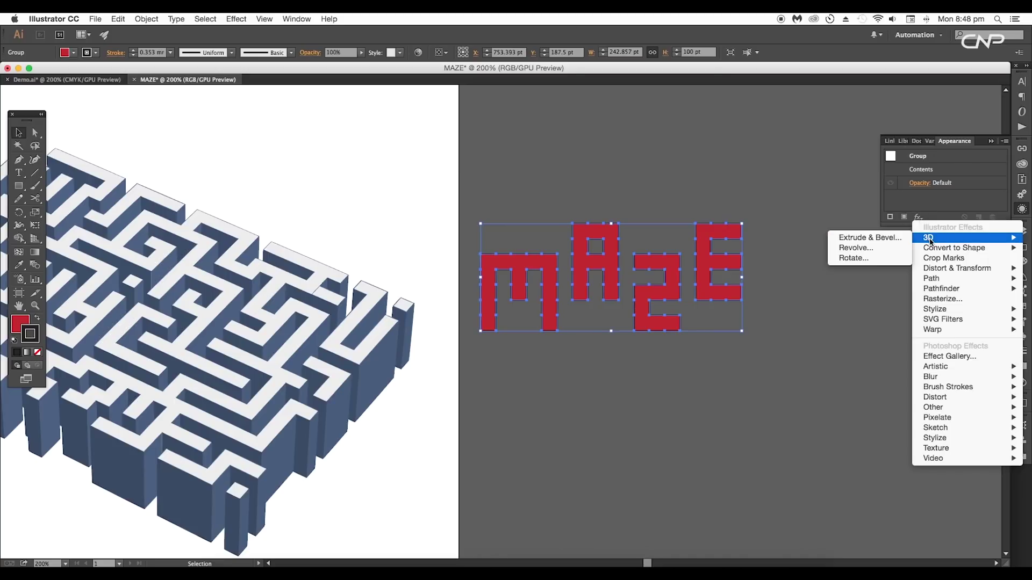
click(857, 258)
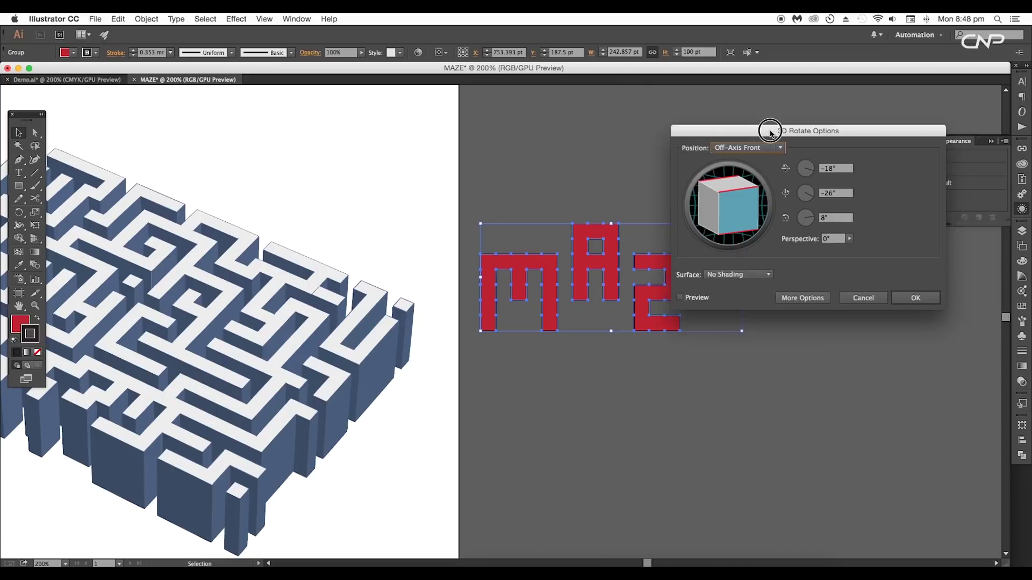
drag(771, 130, 827, 95)
click(748, 269)
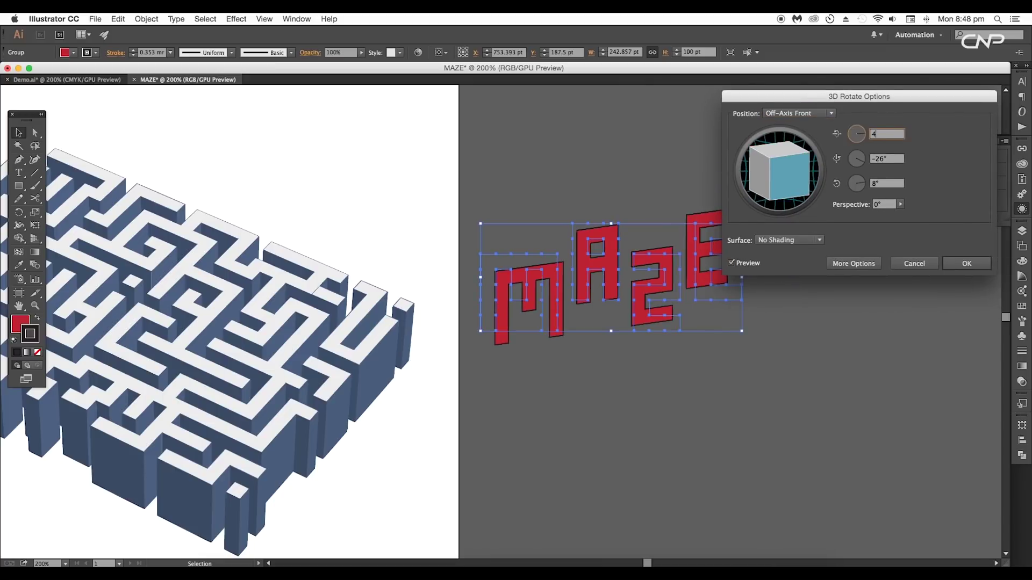
Rotate the lettering 41° about X, 25° about Y and -25° about Z with a 33° perspective, and apply the effect
text(41)
key(Tab)
text(25)
key(Tab)
text(-2)
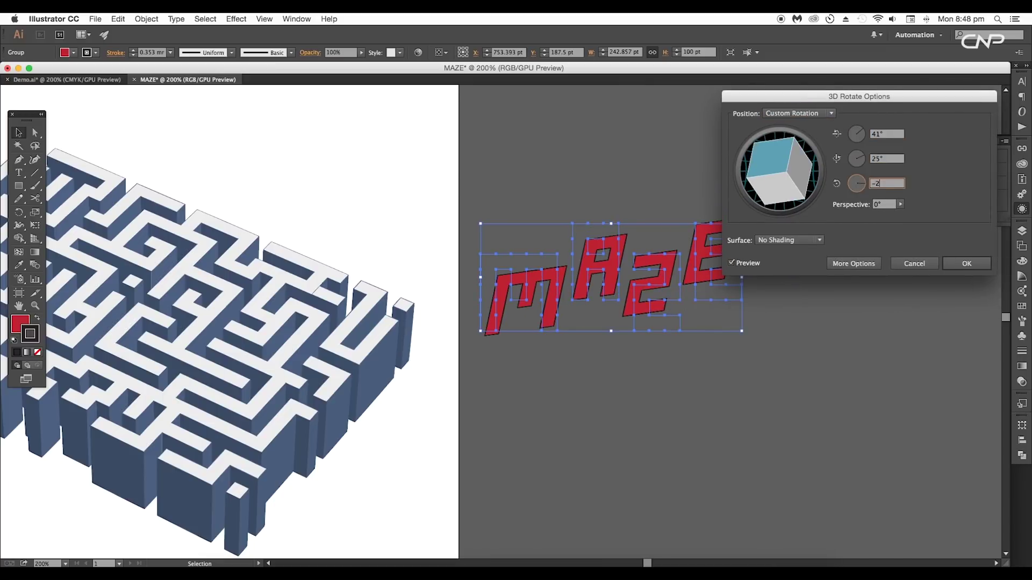
text(5)
key(Tab)
text(33)
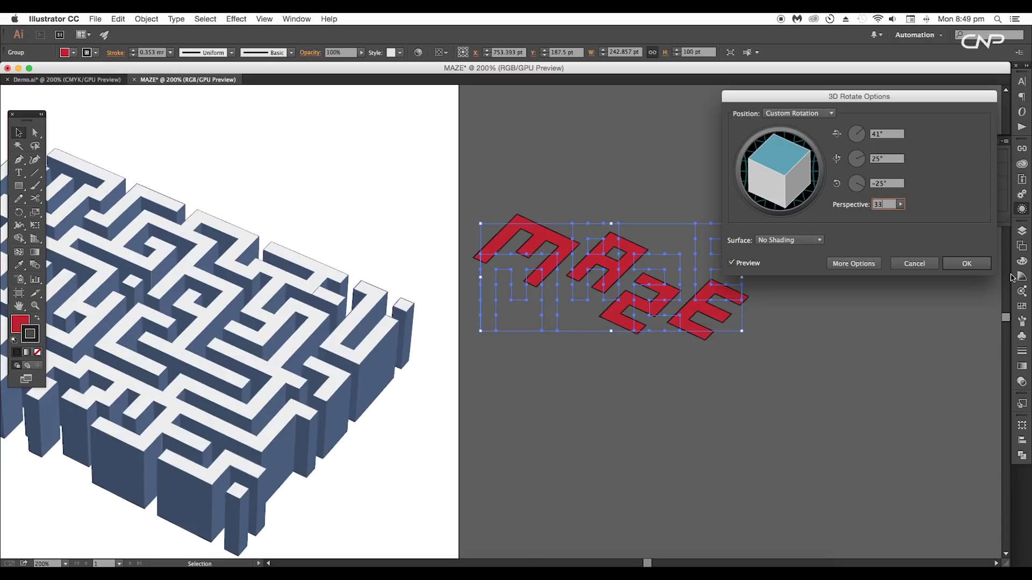
click(971, 265)
Move the rotated MAZE lettering onto the 3D maze and bring it to the front
drag(821, 365, 511, 410)
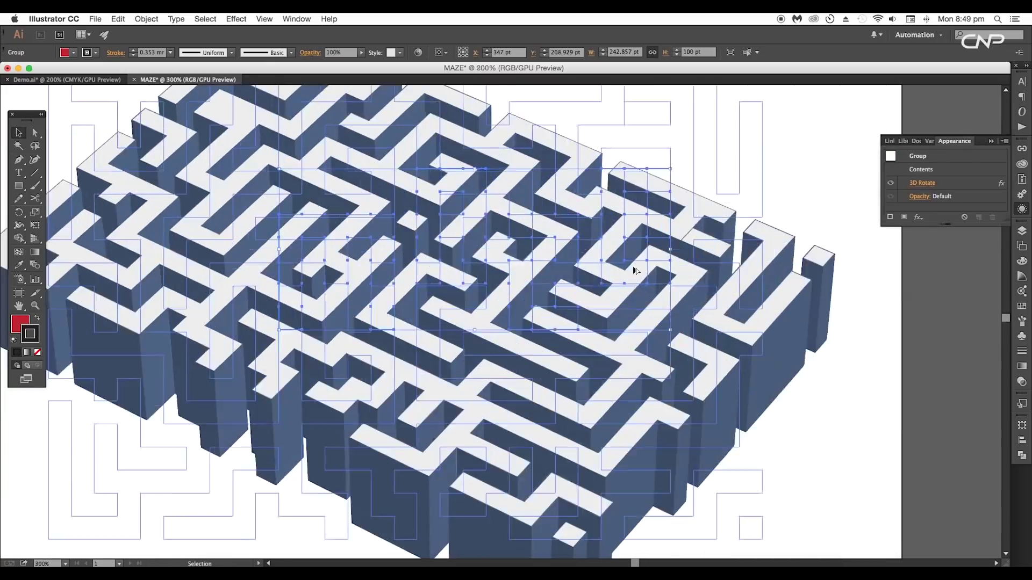
key(super+equal)
right_click(611, 270)
mouse_move(645, 358)
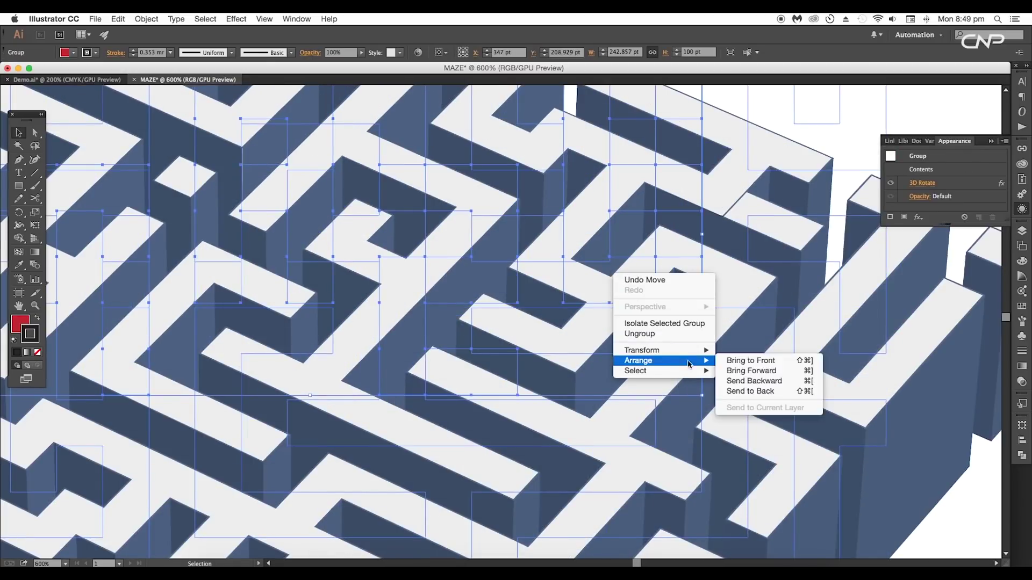
click(747, 359)
scroll(637, 336, down, 4)
scroll(515, 306, up, 3)
mouse_move(511, 306)
mouse_down()
mouse_move(481, 307)
mouse_move(506, 303)
mouse_up()
scroll(753, 242, left, 2)
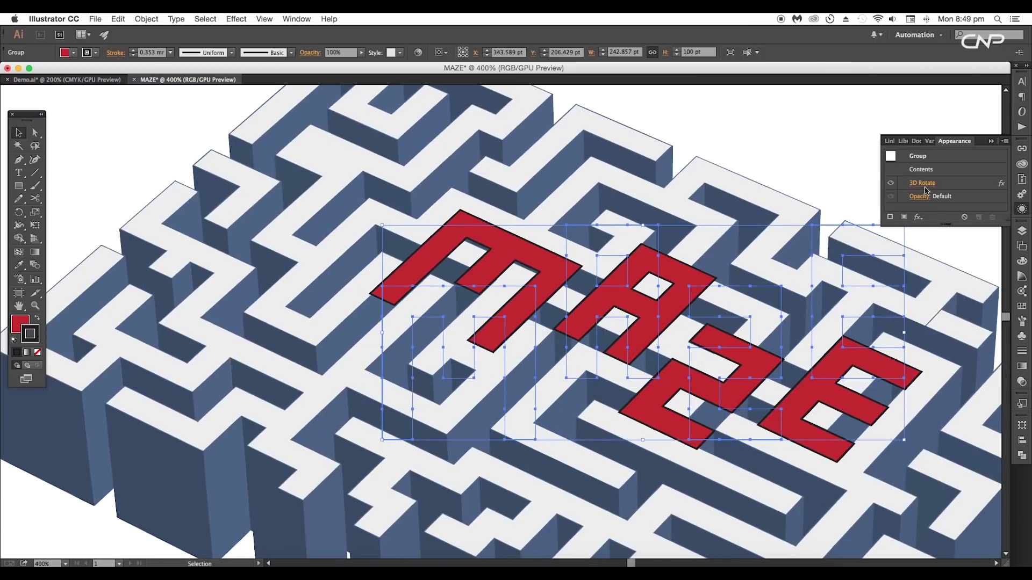
Hide the 3D effects on the lettering and the maze walls, and centre the flat lettering on the flat maze
click(890, 184)
click(966, 274)
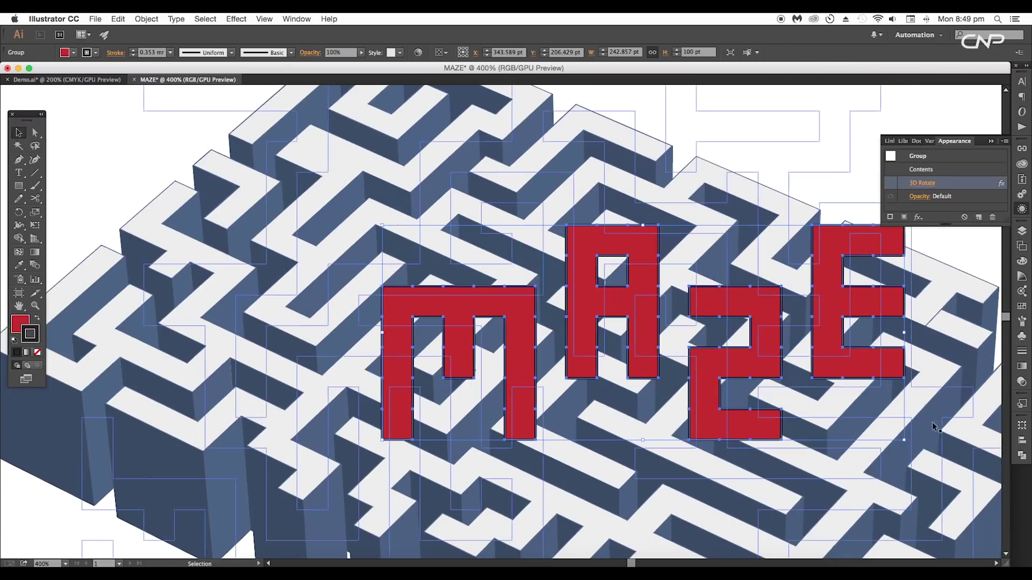
click(890, 183)
scroll(697, 301, down, 3)
drag(708, 298, 556, 273)
click(715, 273)
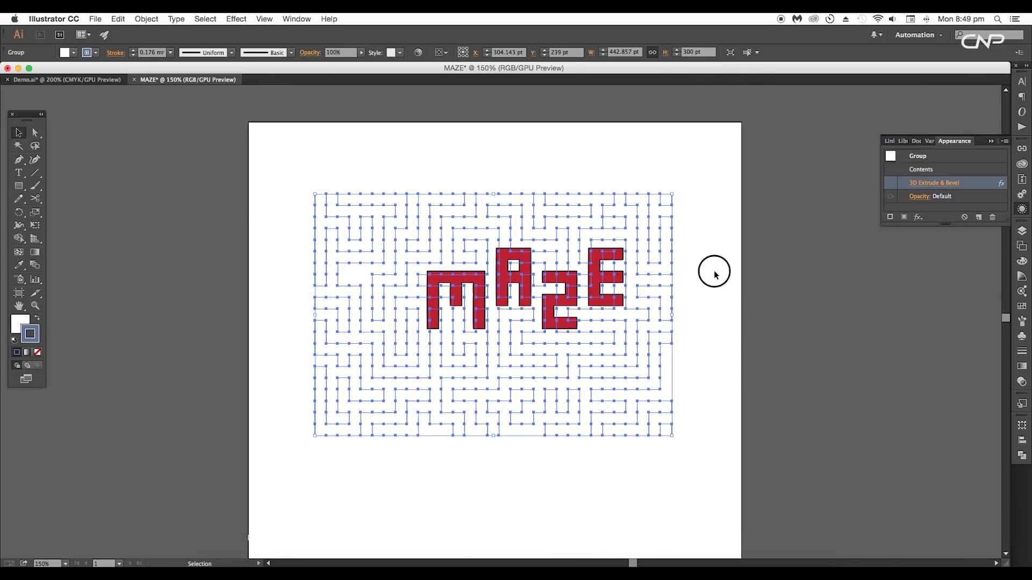
key(super+equal)
click(387, 290)
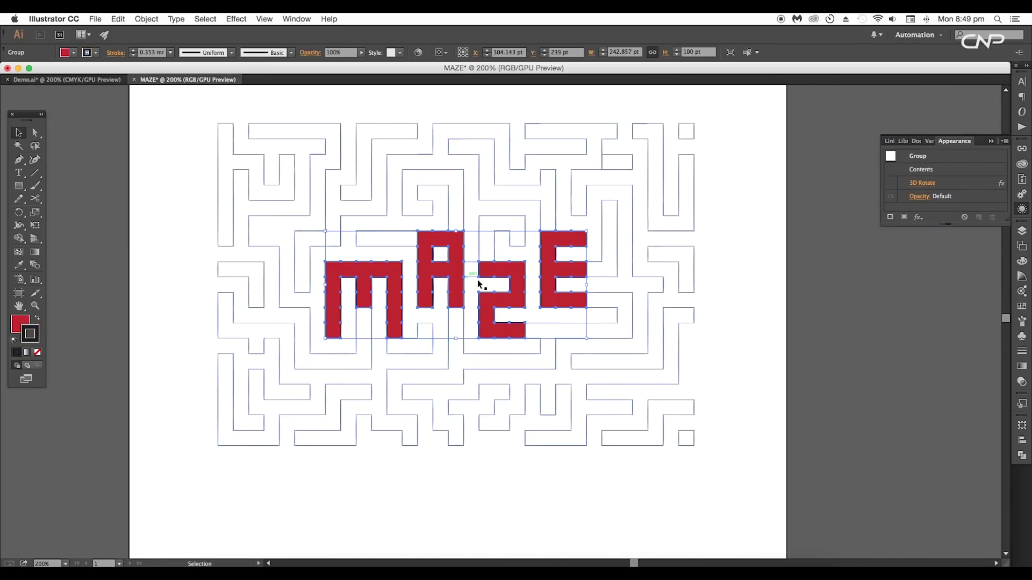
Show the maze walls' 3D Extrude & Bevel effect and the lettering's 3D Rotate effect again
click(742, 353)
click(618, 272)
click(890, 183)
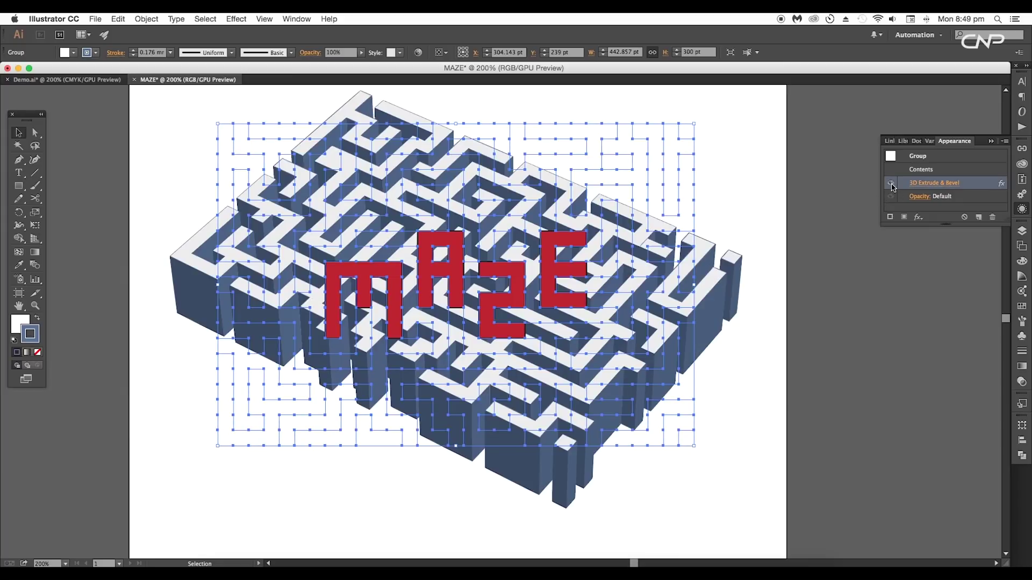
click(591, 274)
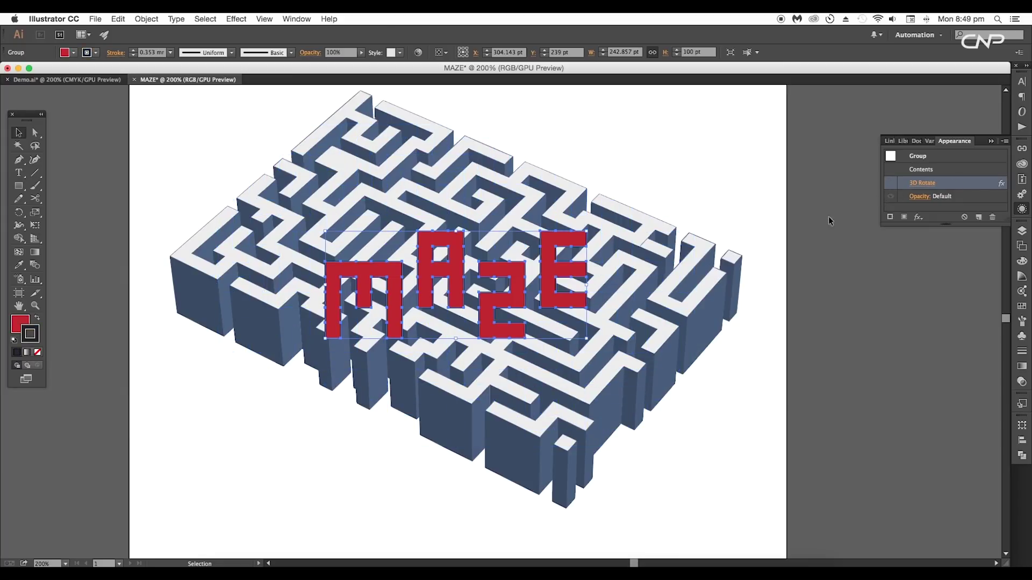
click(891, 183)
Raise the rotated MAZE lettering above the maze surface to about X 304 pt, Y 189 pt
key(super+equal)
key(super+equal)
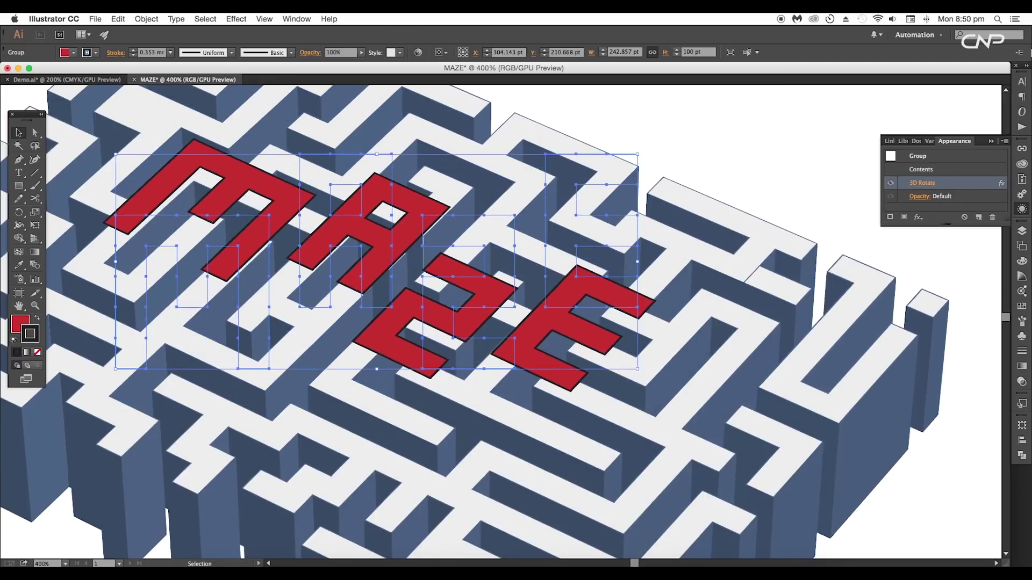
drag(423, 236, 476, 210)
Compare the lettering with the finished artwork in Demo.ai, and remove the stroke from the MAZE document's red lettering
click(89, 80)
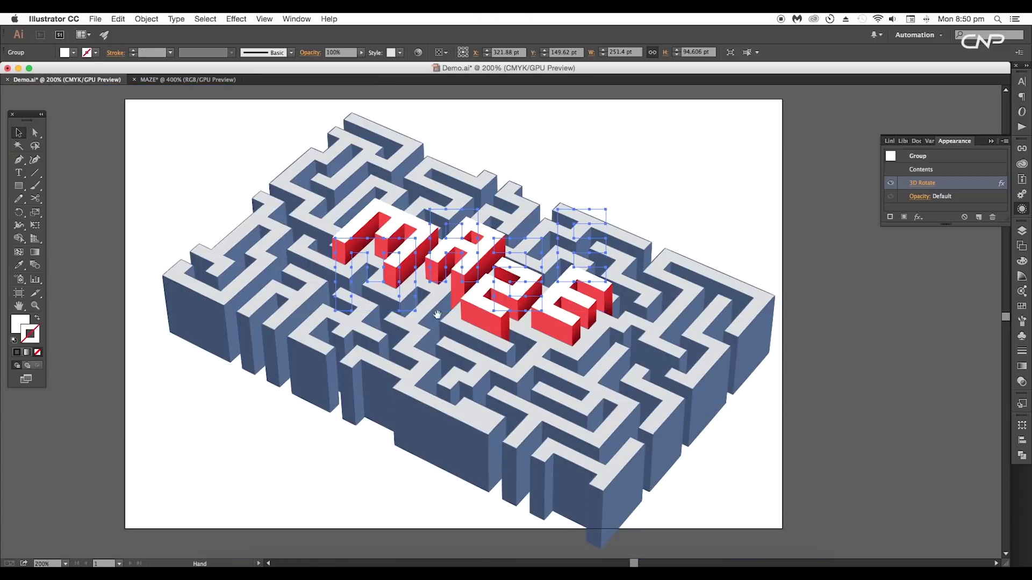
drag(497, 312, 467, 288)
scroll(470, 292, up, 3)
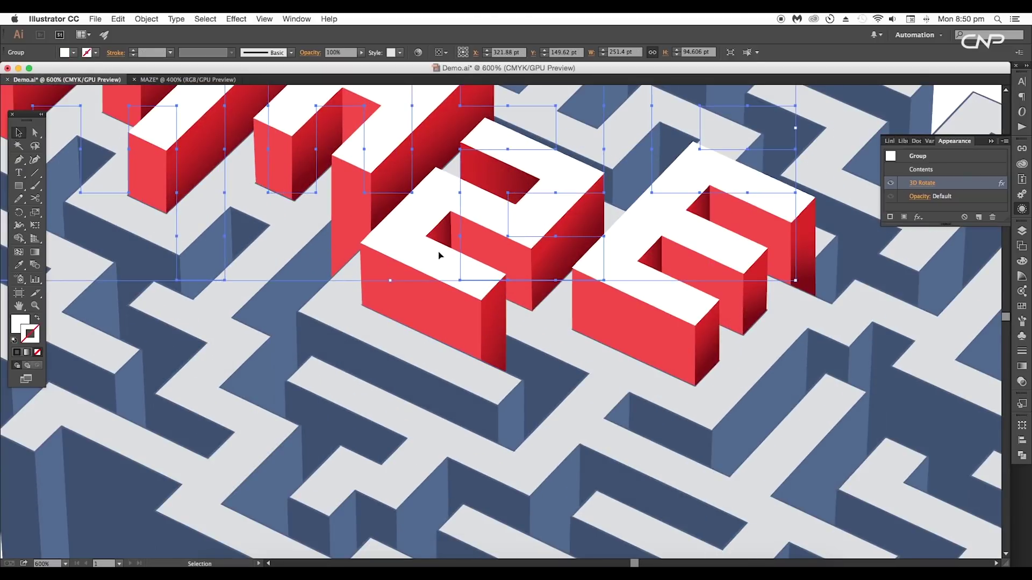
click(183, 80)
key(super+minus)
key(super+minus)
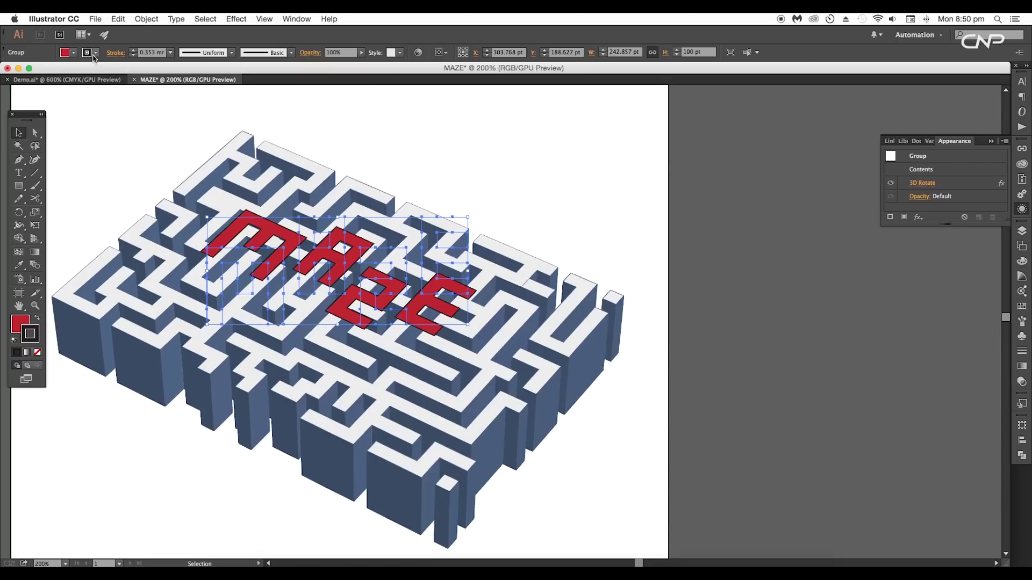
click(73, 52)
click(10, 71)
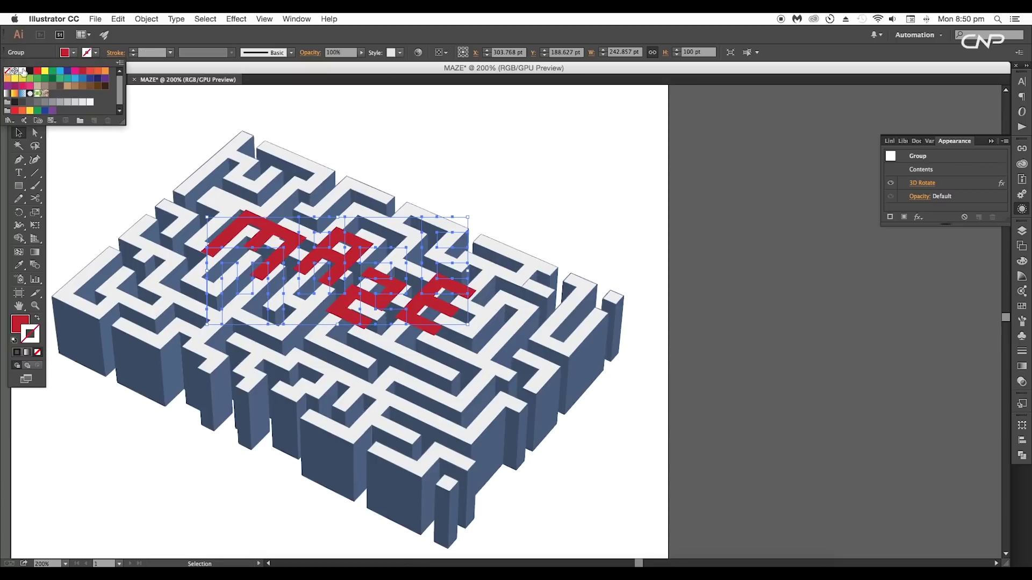
Set the fill of the MAZE lettering to bright red #ed1c24
click(74, 52)
click(74, 52)
click(38, 71)
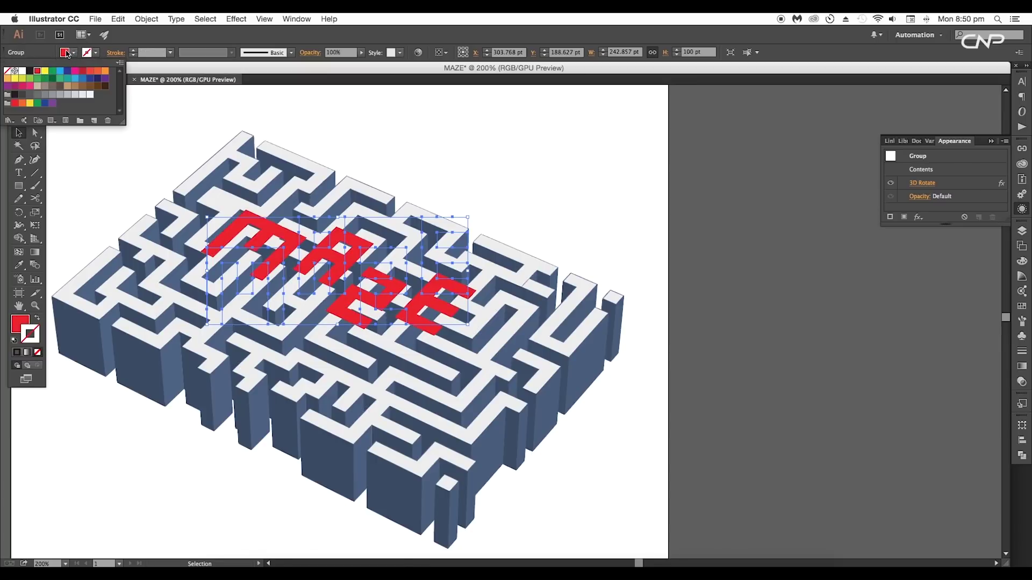
key(Escape)
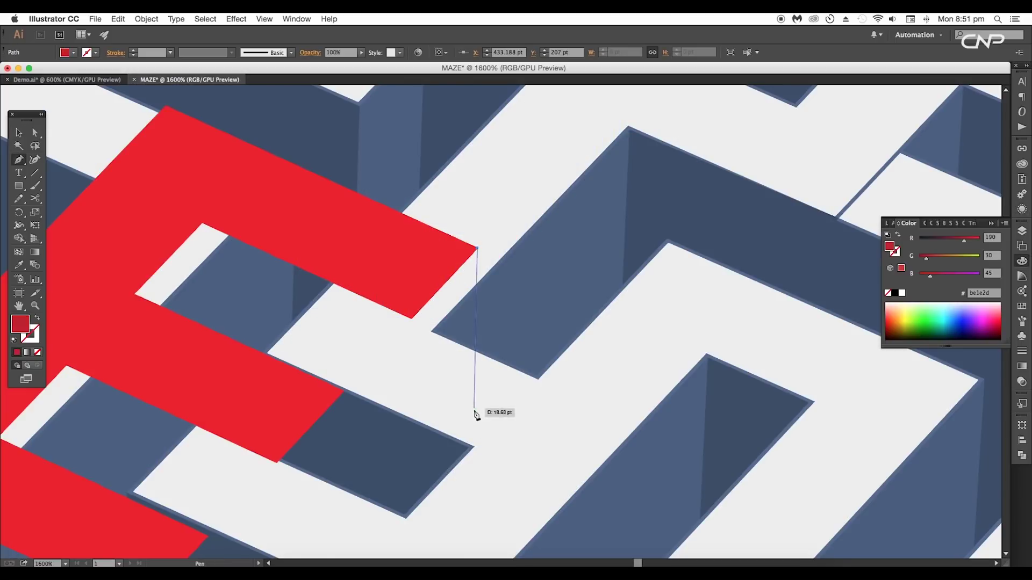
Draw the end face of the E's top arm down to the maze surface with the Pen tool, filled dark red #be1e2d
click(470, 447)
click(405, 518)
click(412, 320)
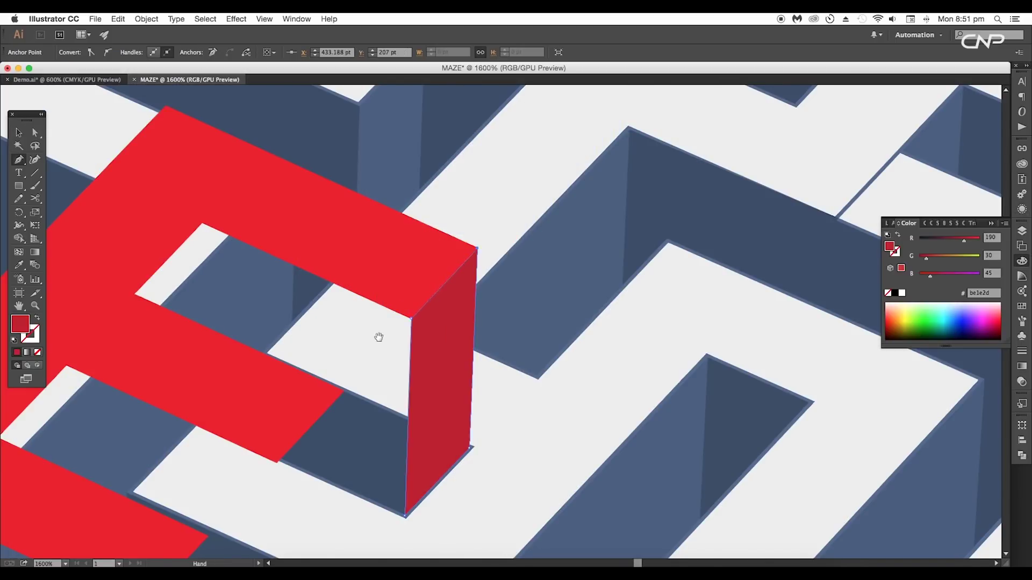
drag(379, 337, 595, 322)
Draw the long front face beneath the E's top arm, from the inner notch corner to the existing end face
click(418, 209)
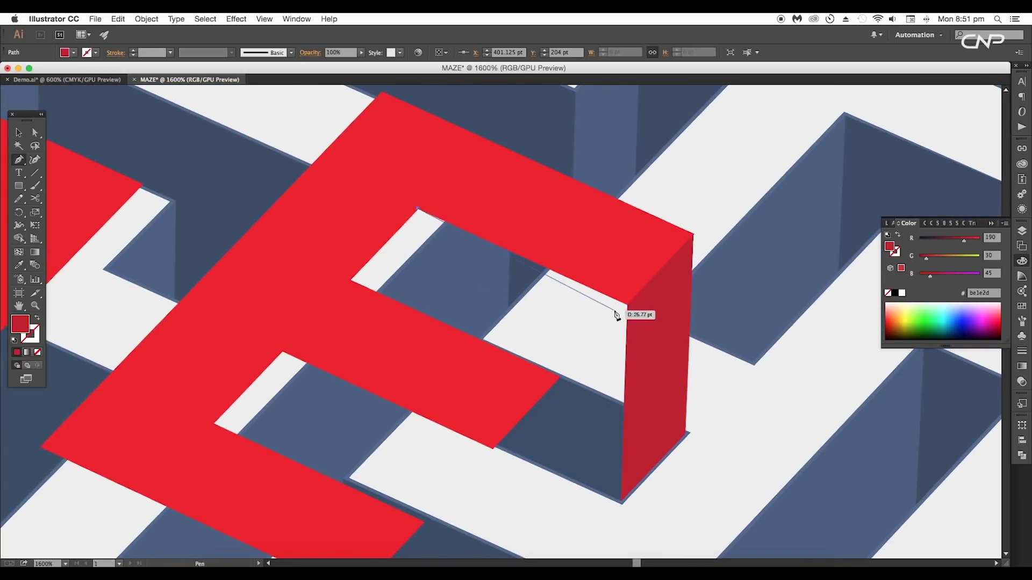
click(626, 304)
click(621, 501)
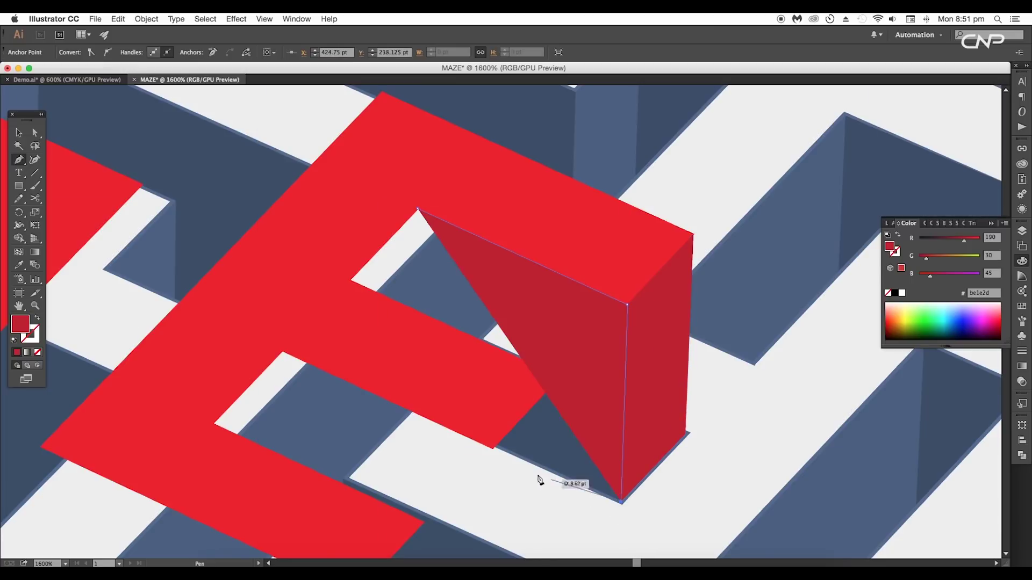
click(419, 410)
click(418, 209)
drag(450, 291, 518, 263)
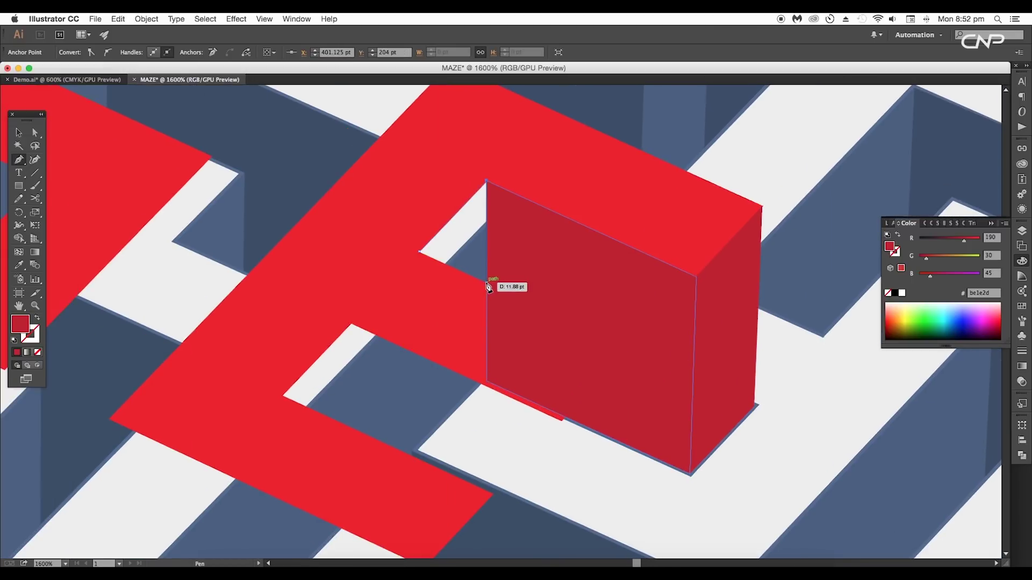
click(487, 283)
drag(442, 236, 484, 236)
key(super+z)
key(super+z)
key(super+z)
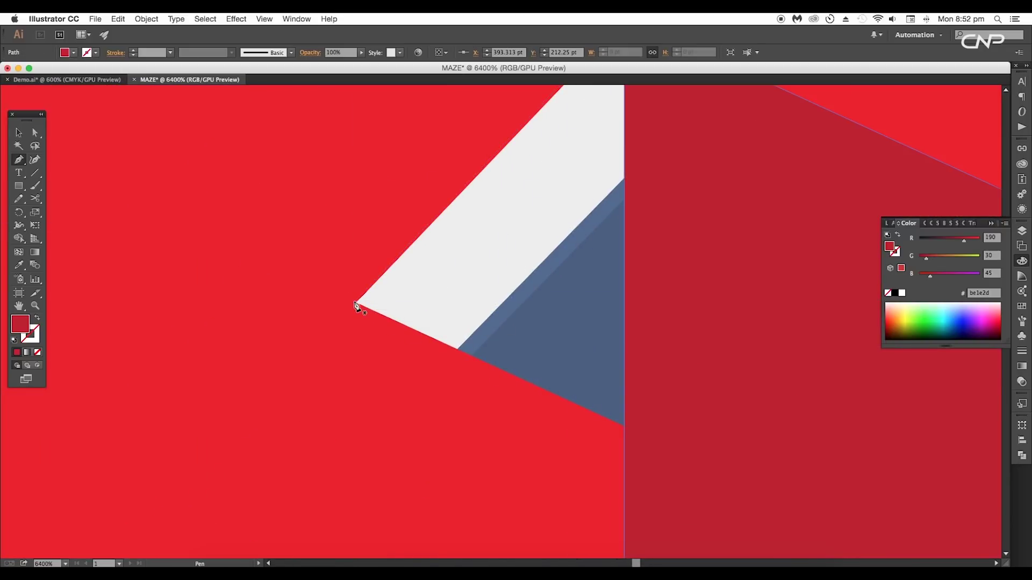
Draw a dark red triangular face inside the E's upper notch, closing the gap beside the front face
click(356, 303)
click(625, 429)
drag(621, 240, 599, 479)
click(602, 261)
drag(528, 380, 604, 230)
click(410, 397)
alt+super+click(456, 389)
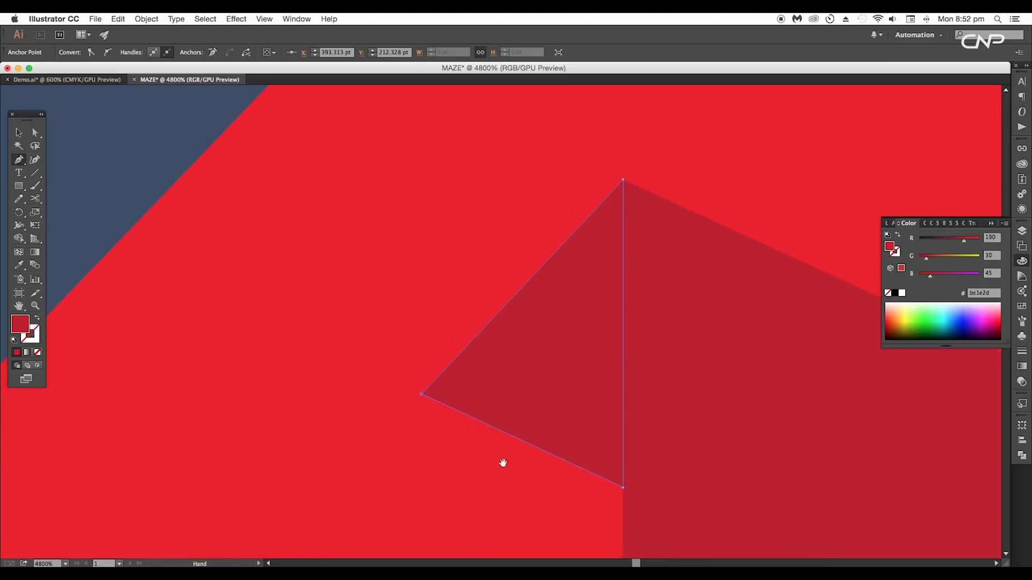
scroll(503, 463, down, 3)
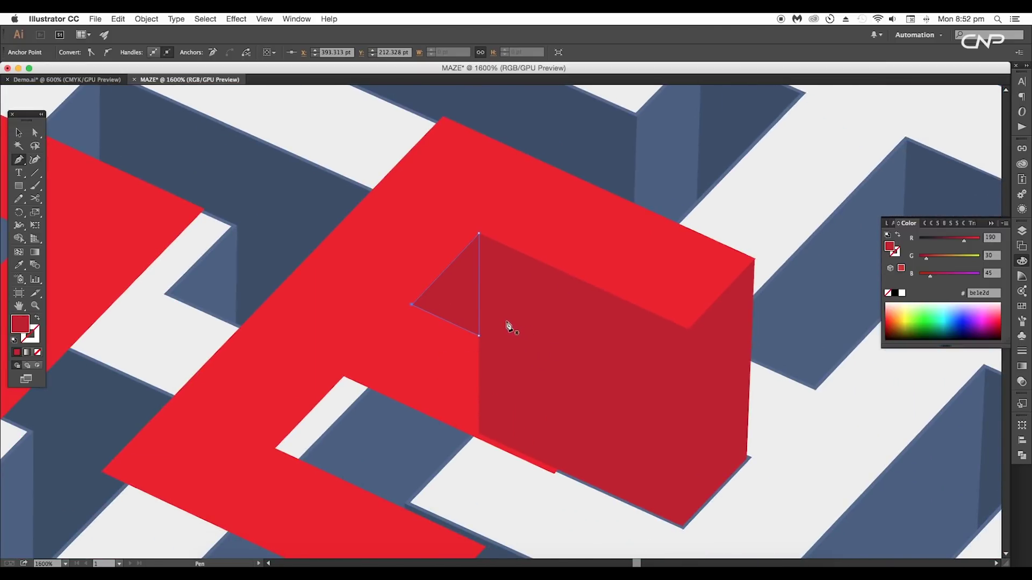
Fill the front face beneath the E's top arm with light blue #27aae1
key(v)
click(530, 304)
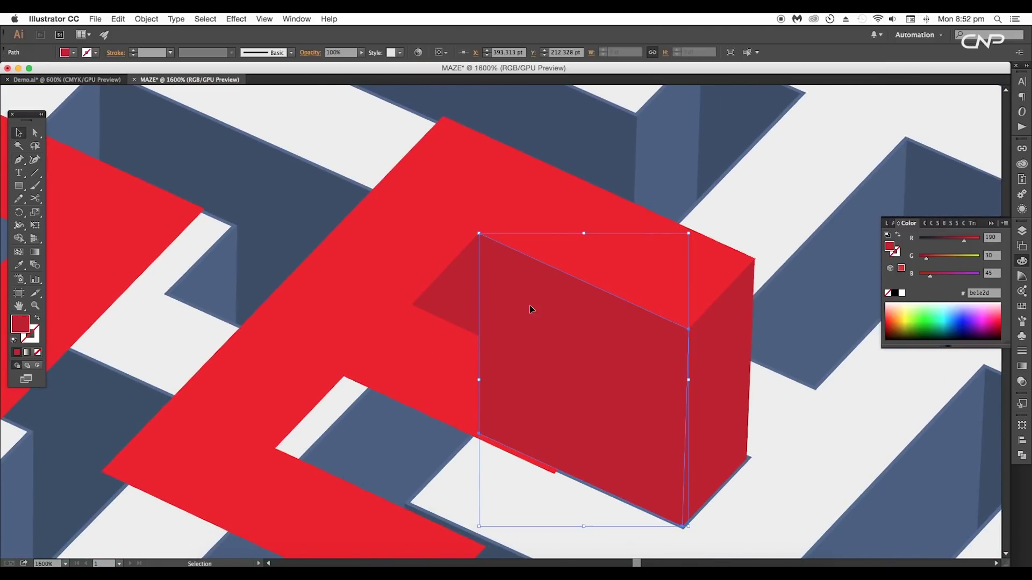
click(72, 54)
click(75, 82)
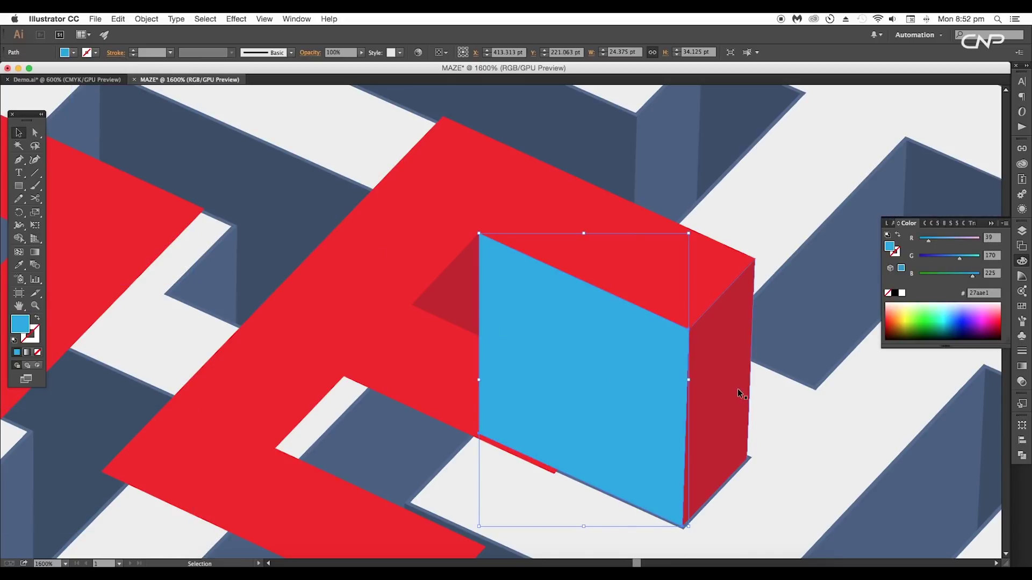
Bring the red MAZE lettering in front of the newly drawn side faces
click(474, 315)
click(582, 401)
click(430, 346)
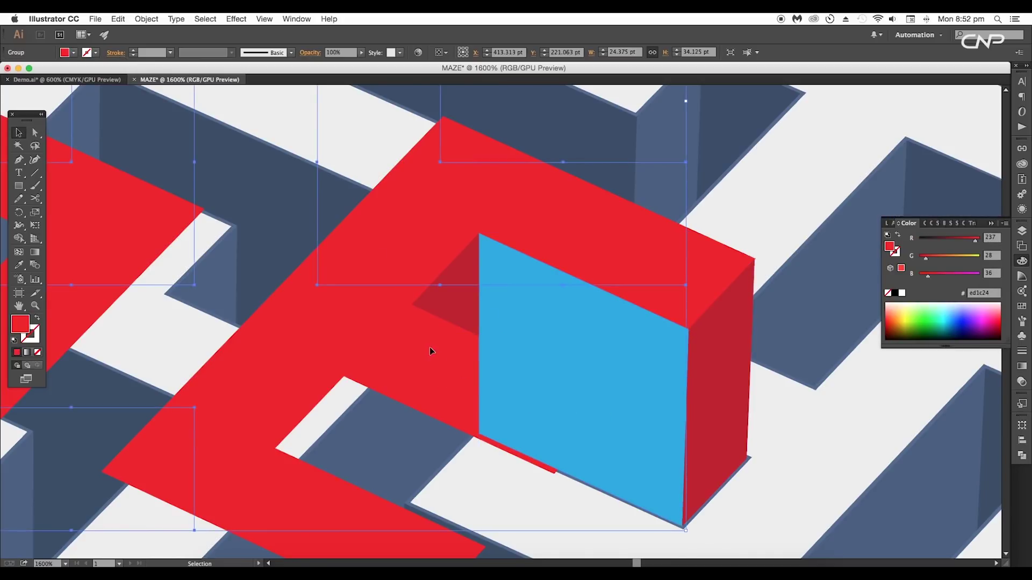
right_click(430, 349)
mouse_move(473, 438)
click(571, 437)
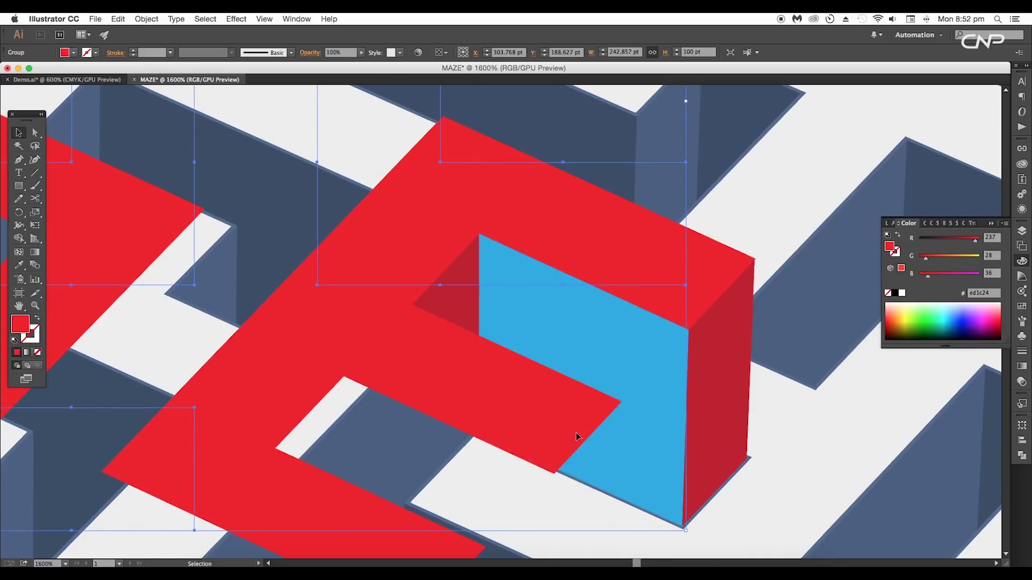
Draw the front face beneath the E's middle arm and give it the light blue of the upper front face
drag(569, 414, 675, 380)
drag(615, 365, 585, 286)
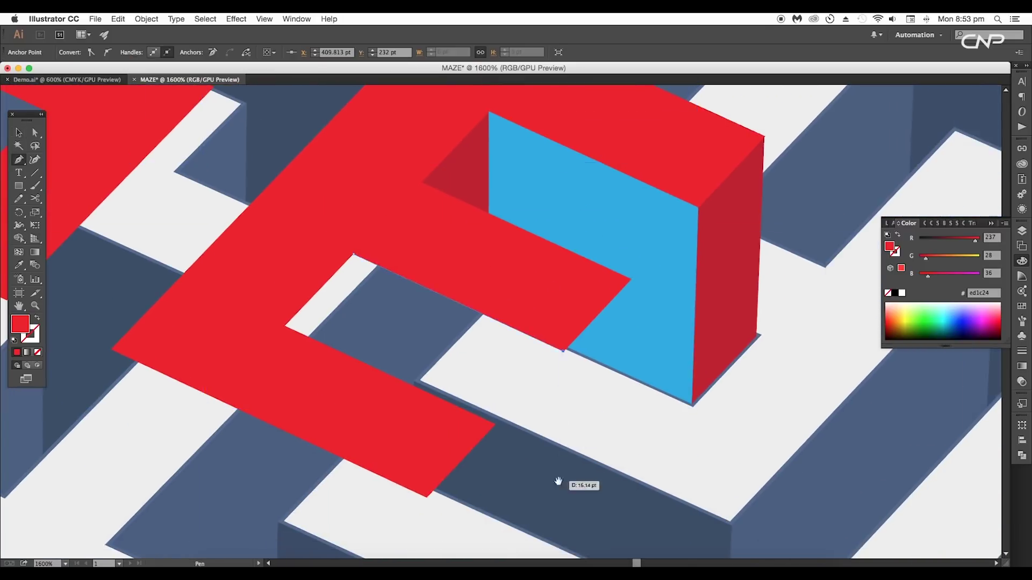
drag(557, 482, 563, 378)
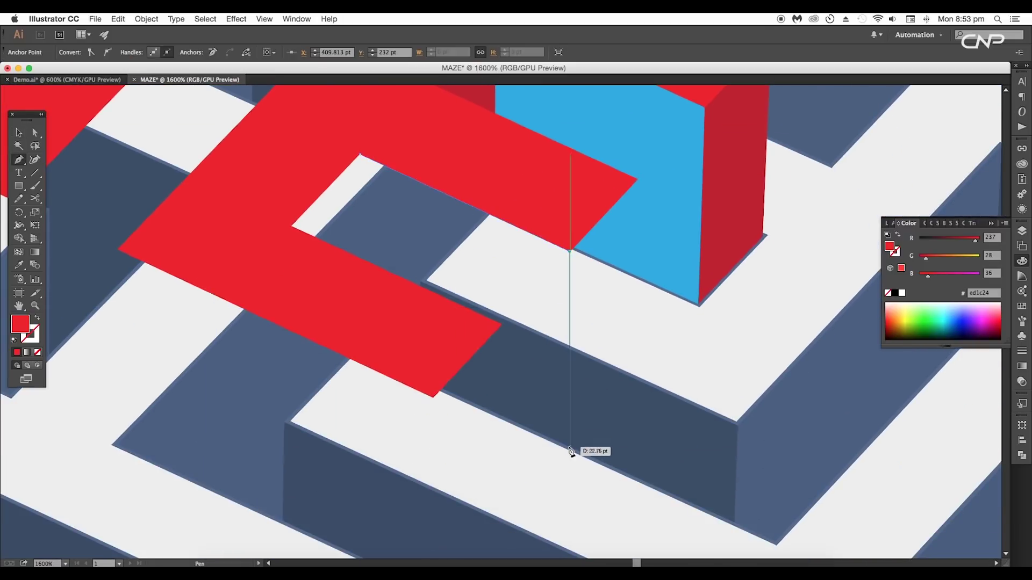
click(569, 446)
click(361, 350)
click(361, 155)
drag(372, 239, 397, 242)
key(i)
click(645, 237)
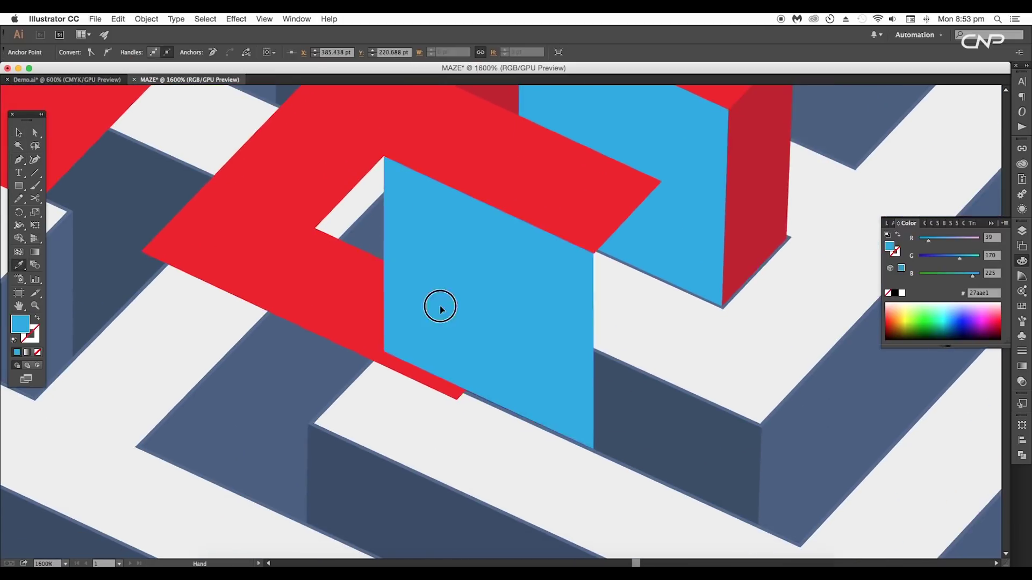
Draw the end face of the E's middle arm down to the maze surface and fill it dark red #be1e2d
key(p)
drag(574, 360, 444, 377)
click(532, 200)
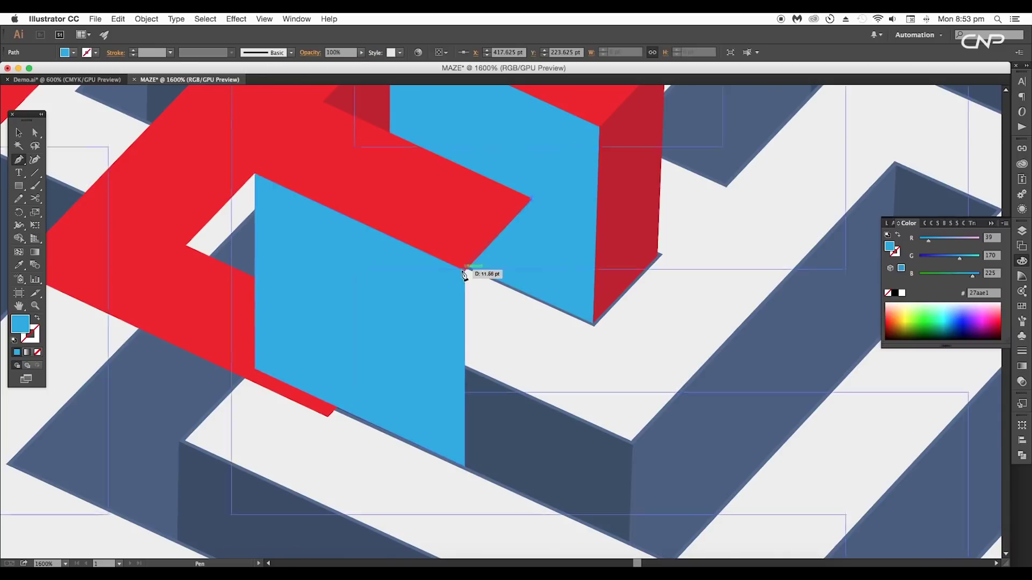
click(464, 272)
click(463, 466)
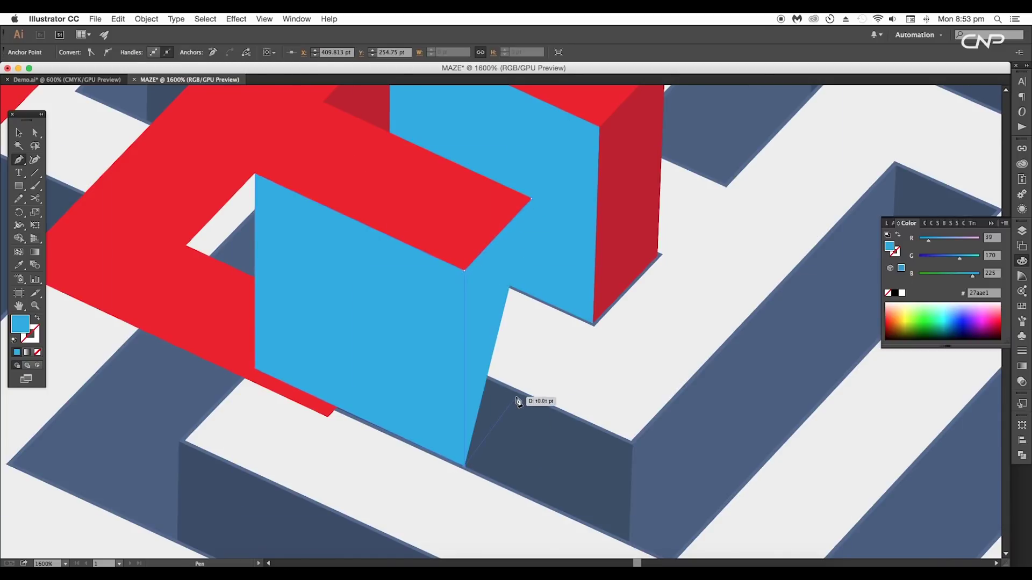
click(531, 401)
click(531, 200)
drag(371, 325, 431, 395)
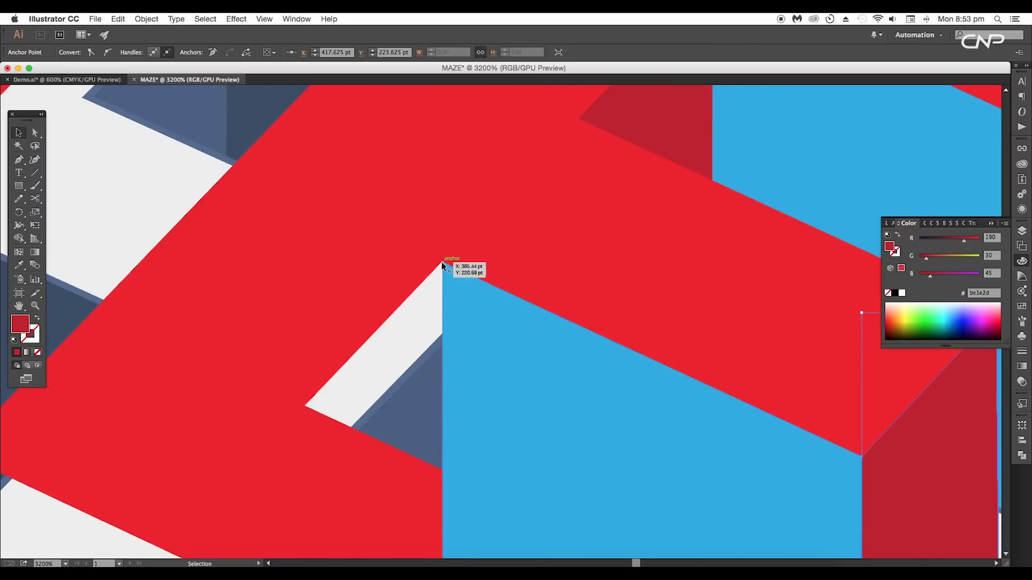
Draw a dark red triangular face inside the E's lower notch
click(443, 263)
click(305, 406)
click(442, 471)
click(443, 263)
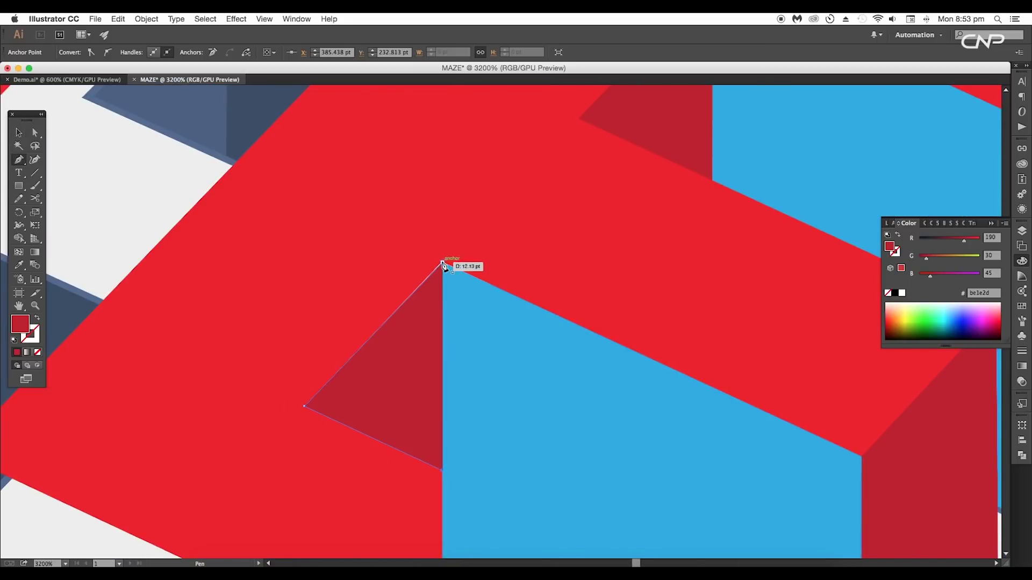
Draw the front face beneath the E's bottom arm, extending down to the maze surface
drag(369, 473, 387, 176)
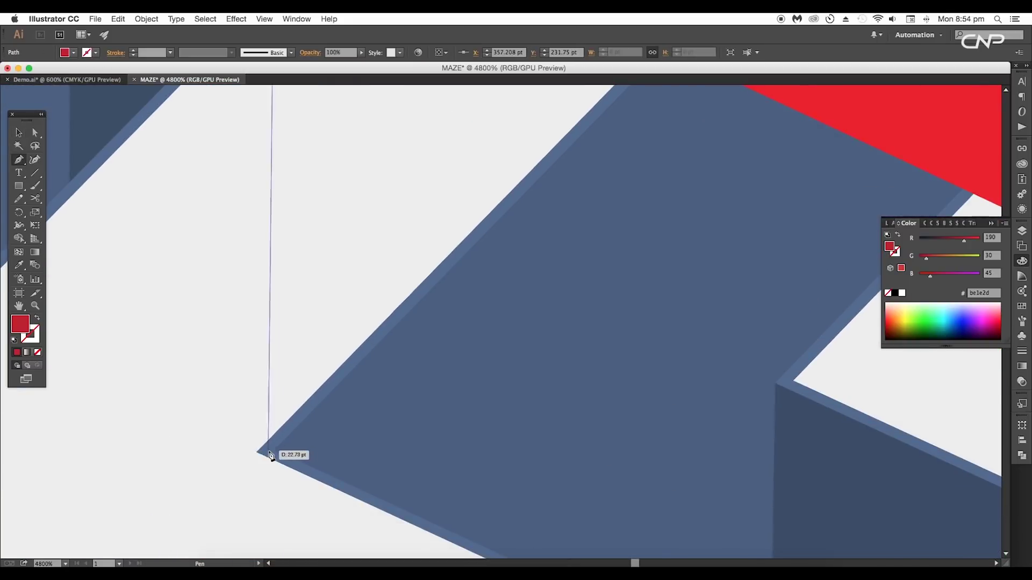
click(269, 452)
scroll(264, 430, down, 4)
drag(384, 425, 309, 328)
click(417, 439)
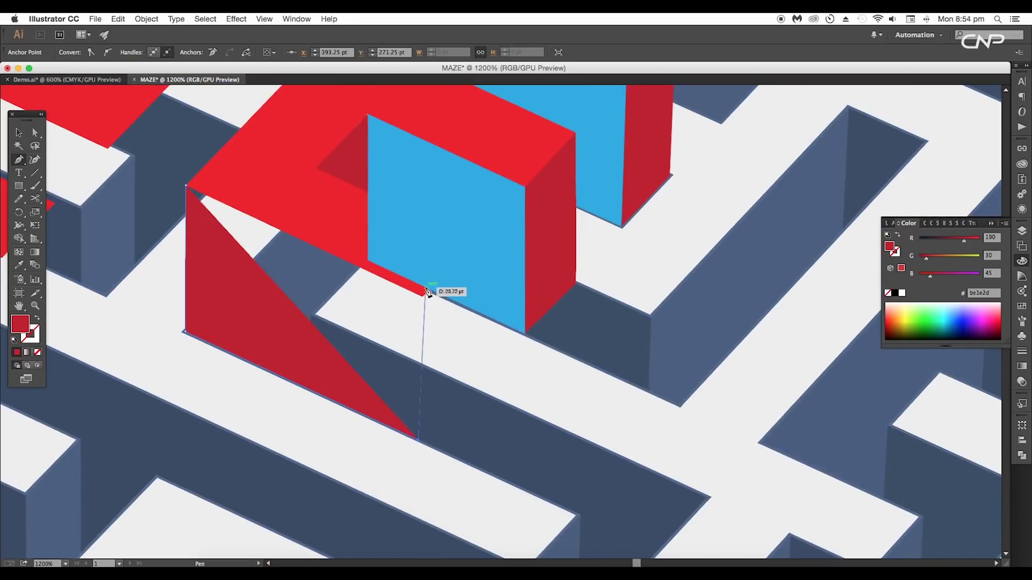
click(421, 297)
click(187, 186)
Draw the end face of the E's bottom arm with the lettering's bright red fill
drag(439, 292, 360, 304)
click(393, 255)
click(341, 309)
click(338, 452)
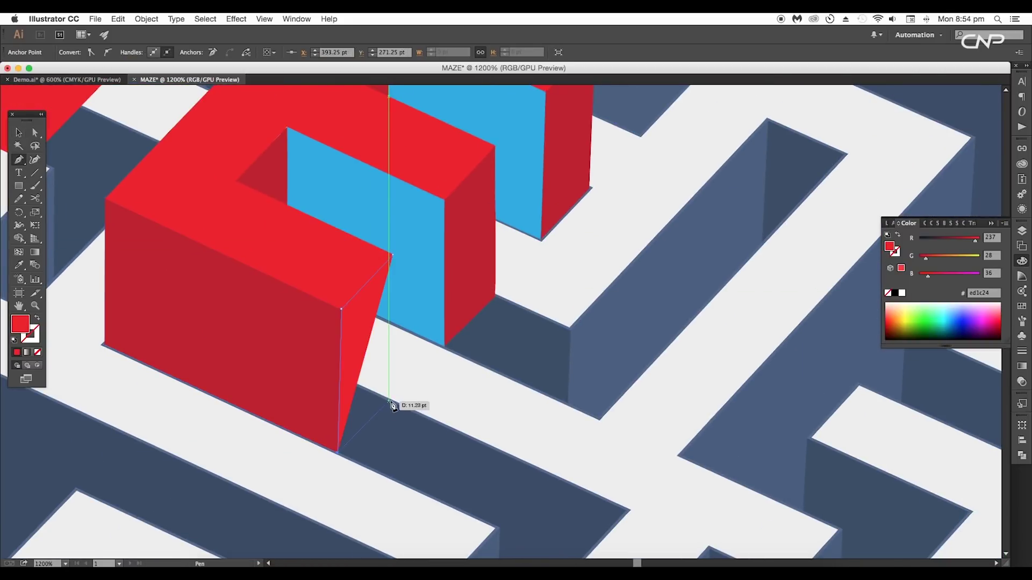
click(389, 401)
drag(392, 274, 450, 421)
click(450, 405)
Recolour the front face of the E's bottom arm with the light blue sampled from the other front faces
key(i)
drag(379, 423, 411, 371)
key(v)
click(355, 440)
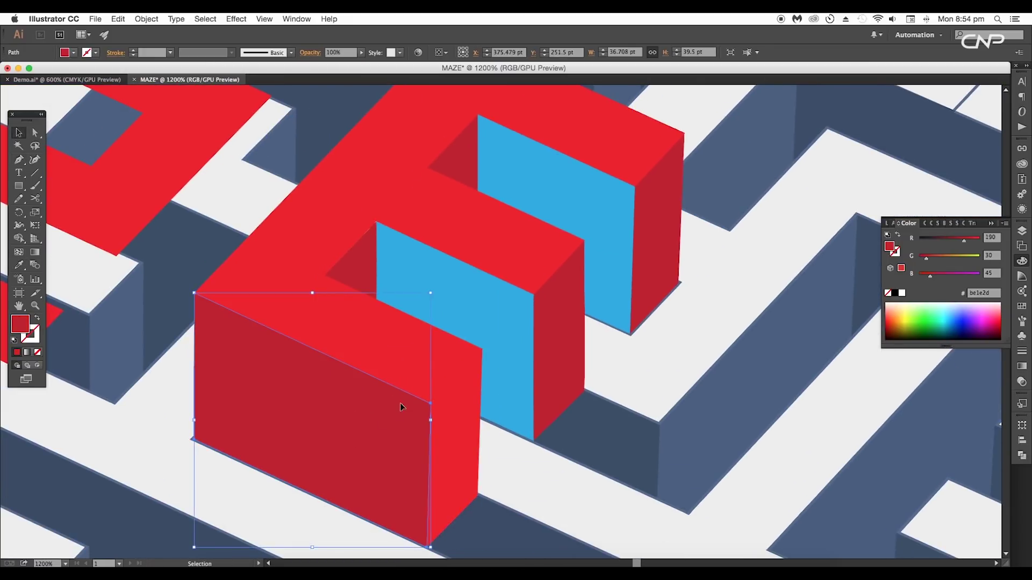
key(i)
click(495, 306)
Draw a light blue front face beneath the Z's bottom bar, down to the maze surface
scroll(479, 364, left, 5)
scroll(479, 364, up, 2)
key(v)
drag(444, 399, 650, 465)
drag(543, 432, 531, 407)
key(p)
drag(453, 352, 481, 333)
scroll(481, 331, left, 5)
scroll(481, 331, down, 2)
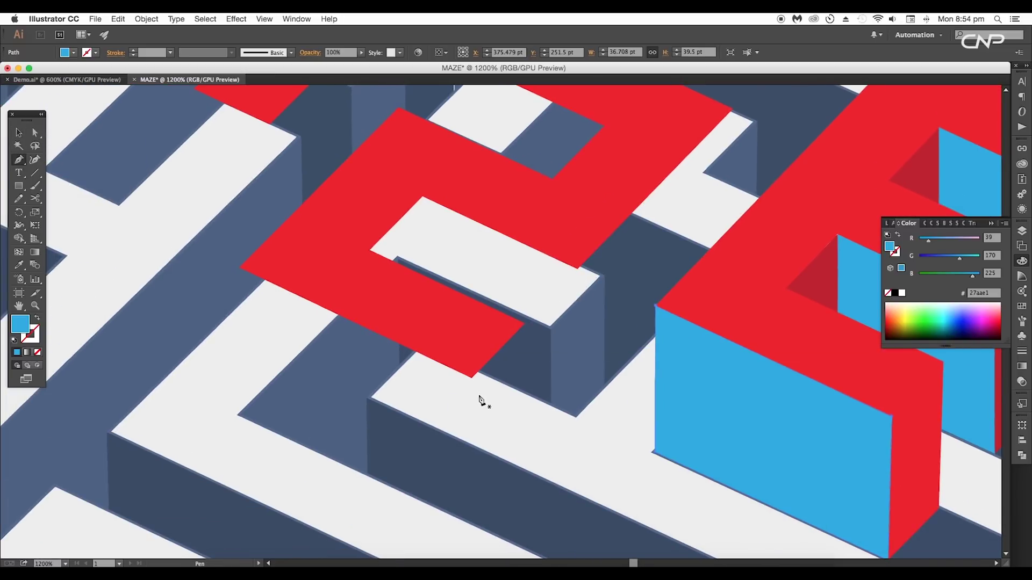
click(472, 377)
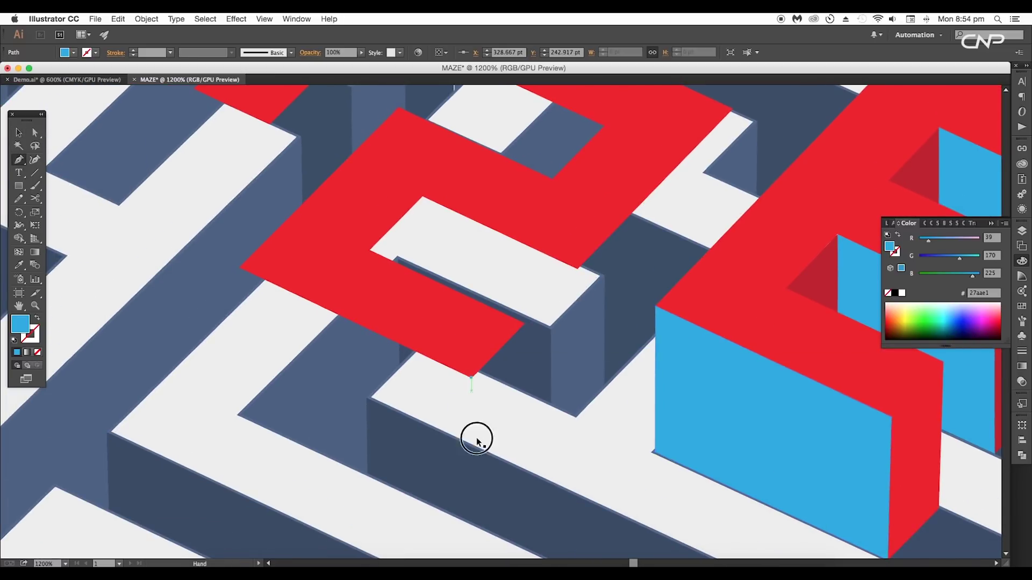
scroll(481, 409, down, 3)
click(482, 426)
click(251, 317)
click(252, 173)
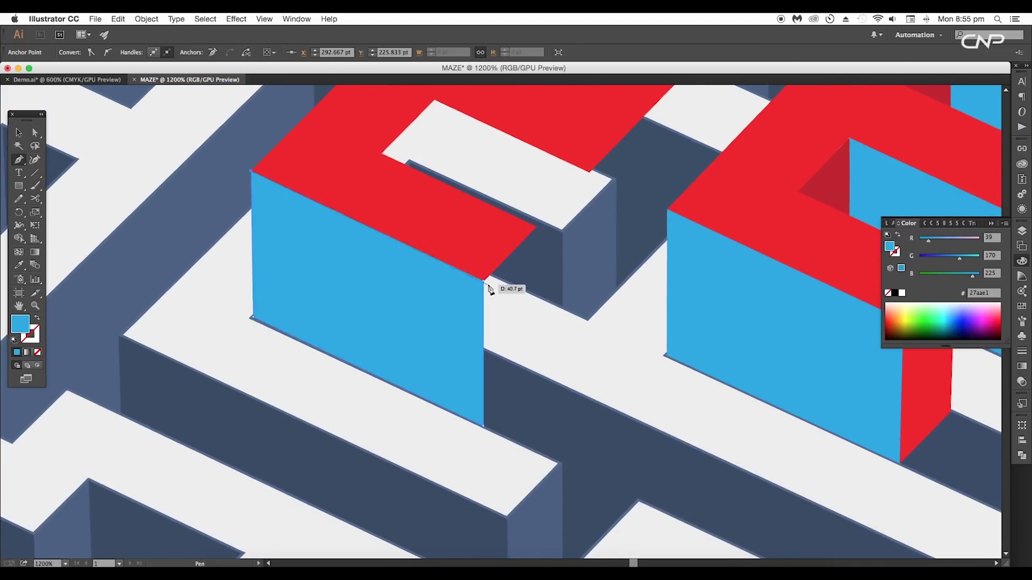
Draw the end face of the Z's bottom bar and close its outline
click(456, 511)
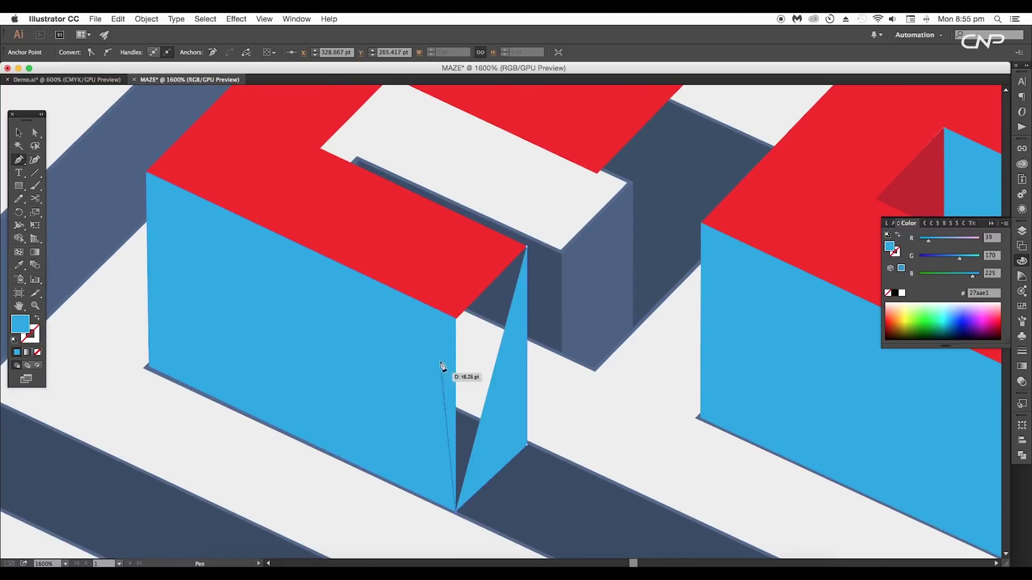
click(456, 315)
click(527, 244)
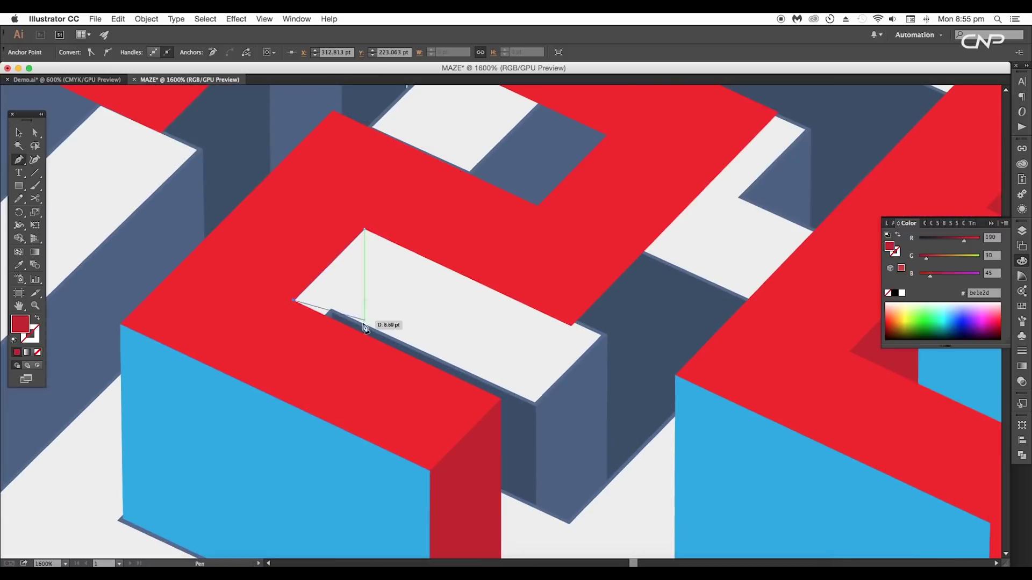
Draw the triangular face in the Z's lower notch and the front face beneath the bar above it
click(365, 335)
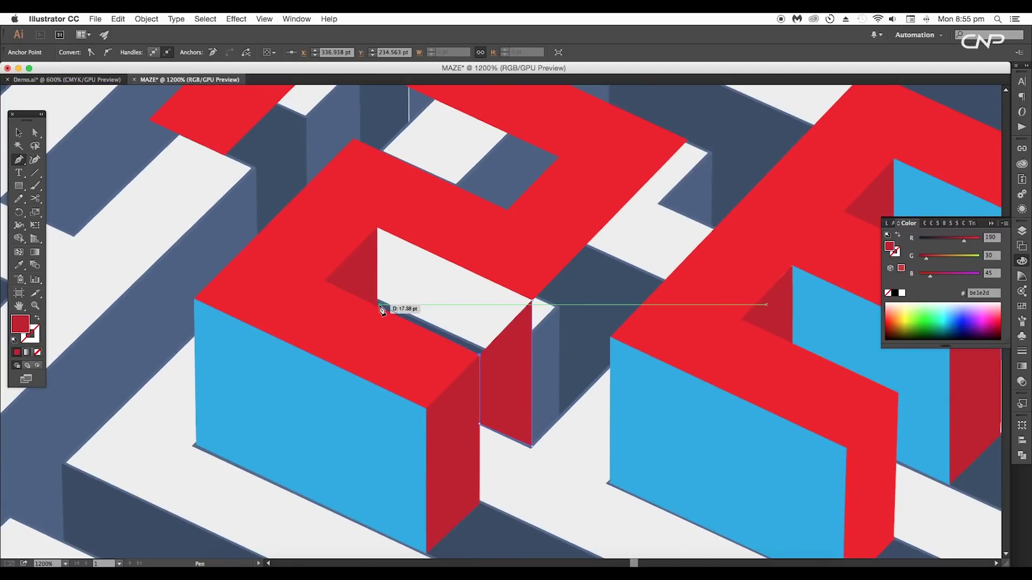
click(377, 307)
click(376, 228)
Draw the long side face along the Z's outer edge, following the corner of the E where it overlaps
click(403, 539)
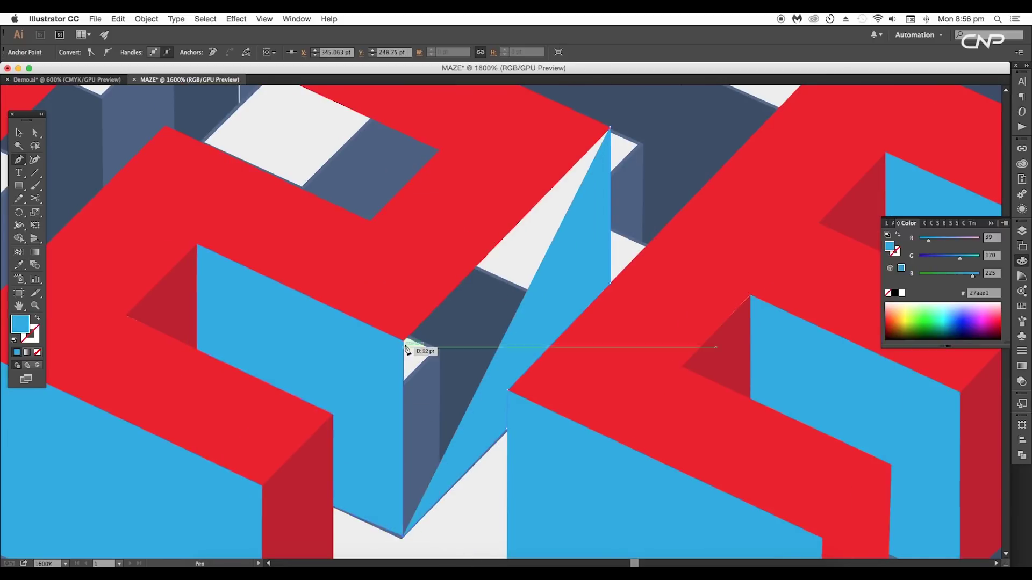
click(403, 345)
drag(668, 147, 592, 251)
click(534, 231)
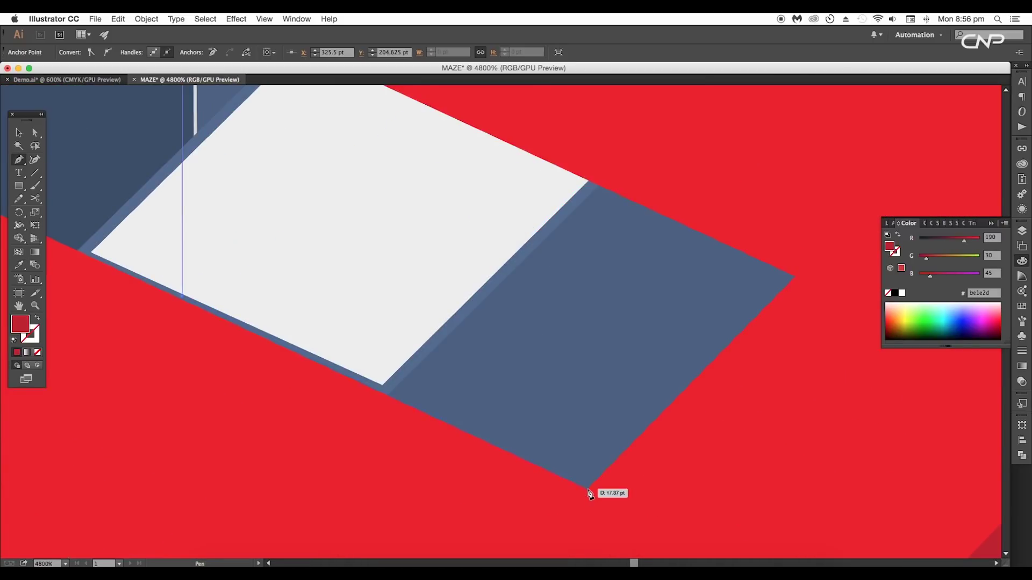
Draw the inner face beneath the Z's top bar and fill it with the light blue of the other front faces
click(588, 489)
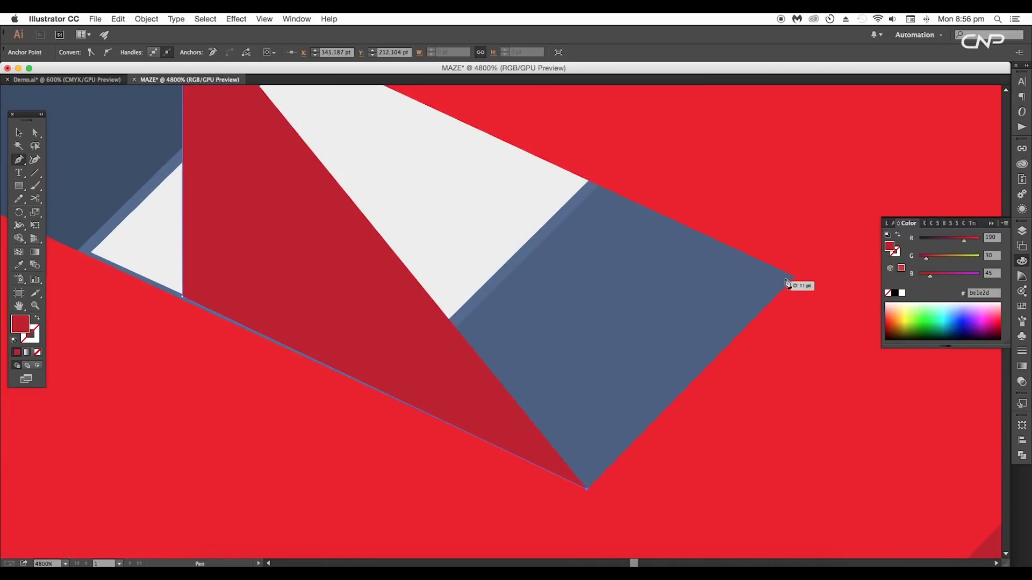
click(795, 277)
drag(614, 272, 703, 450)
click(272, 169)
key(super+minus)
key(super+minus)
key(super+minus)
key(super+minus)
key(super+minus)
key(super+minus)
key(i)
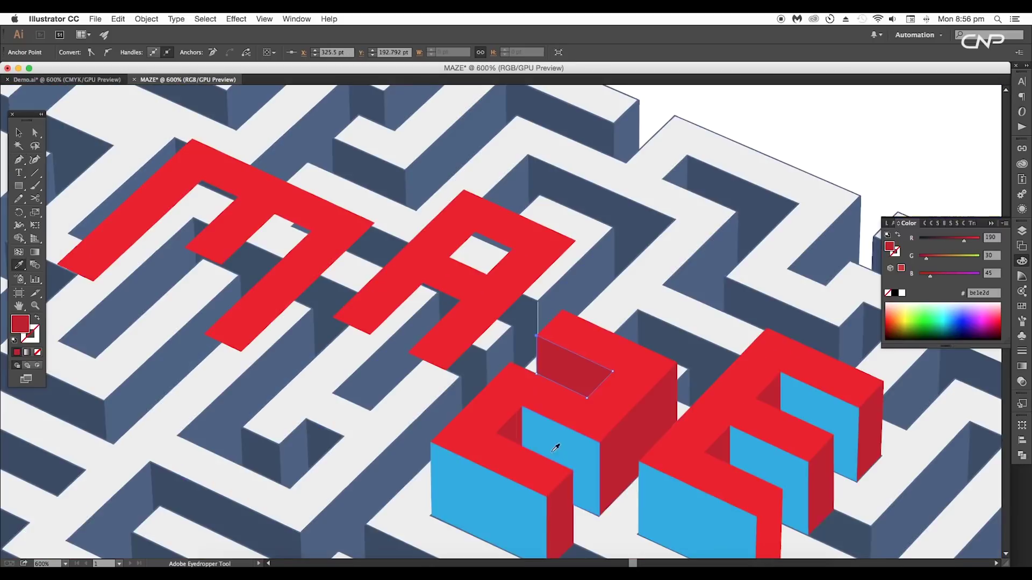
click(557, 445)
drag(446, 312, 509, 368)
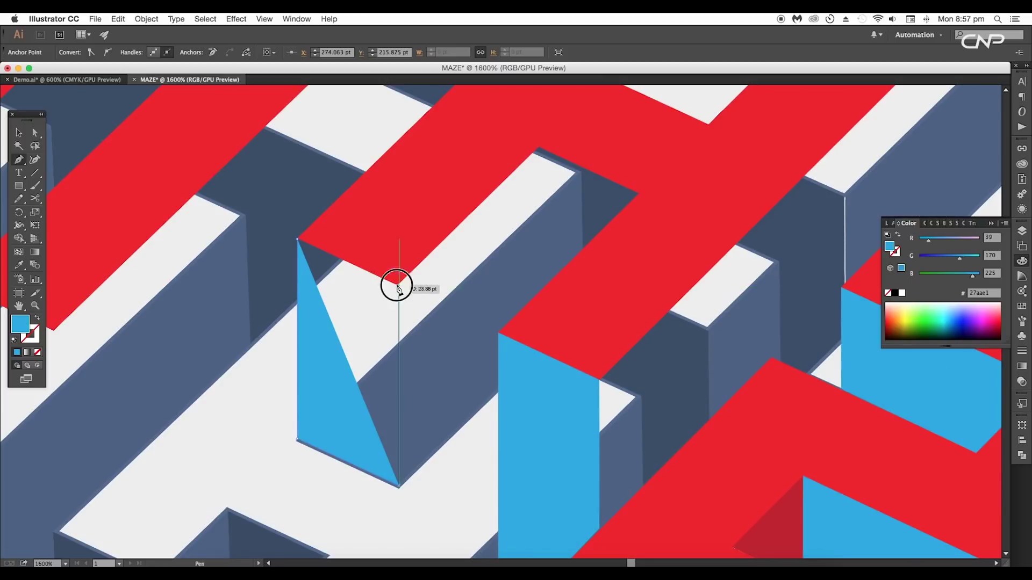
Complete the front face of the A's left leg and draw the side and triangular front faces in the M's right notch
click(399, 281)
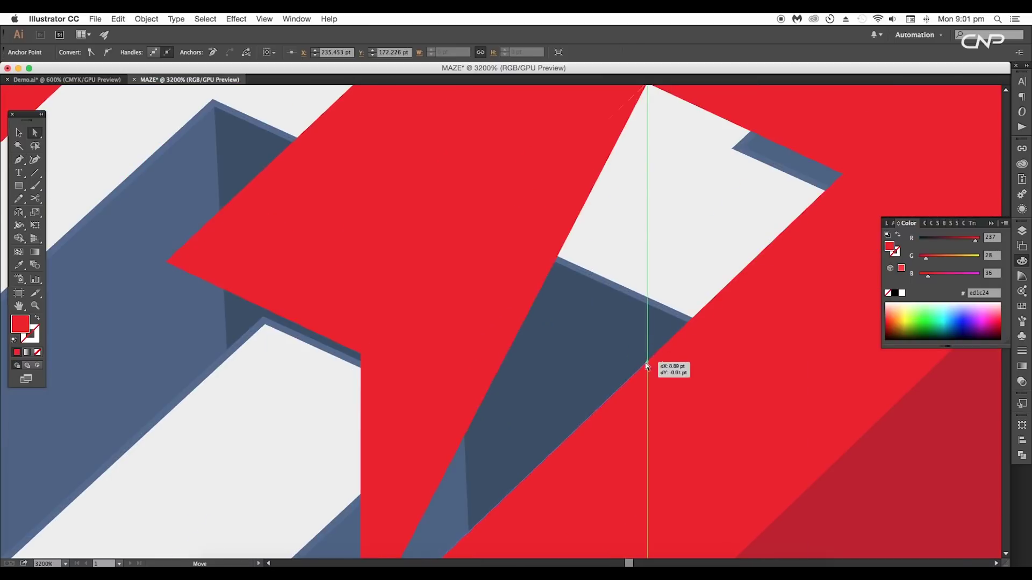
scroll(534, 405, up, 2)
click(534, 404)
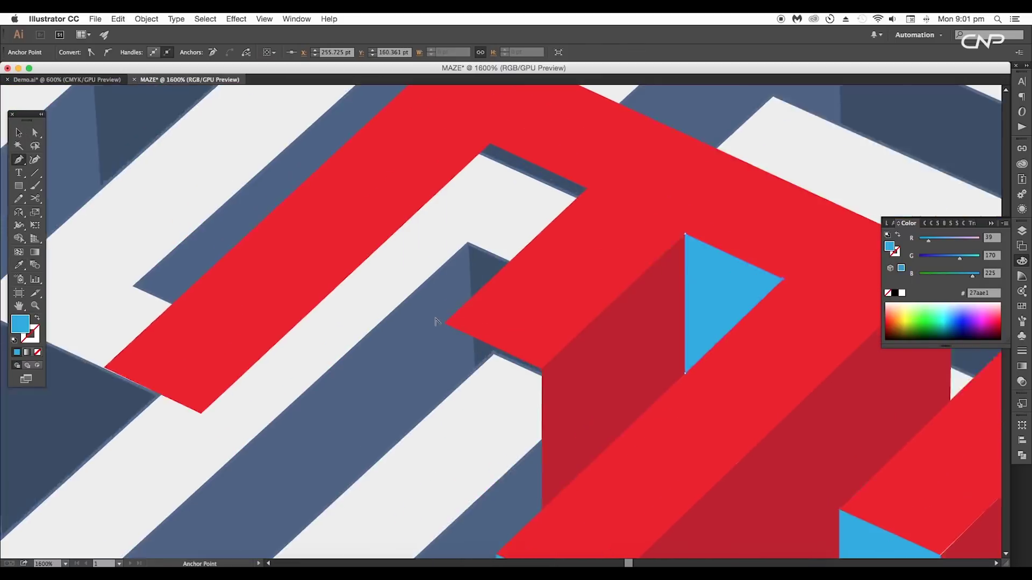
Draw the triangular face in the M's left notch and fill it with the light blue of the other front faces
scroll(415, 306, up, 5)
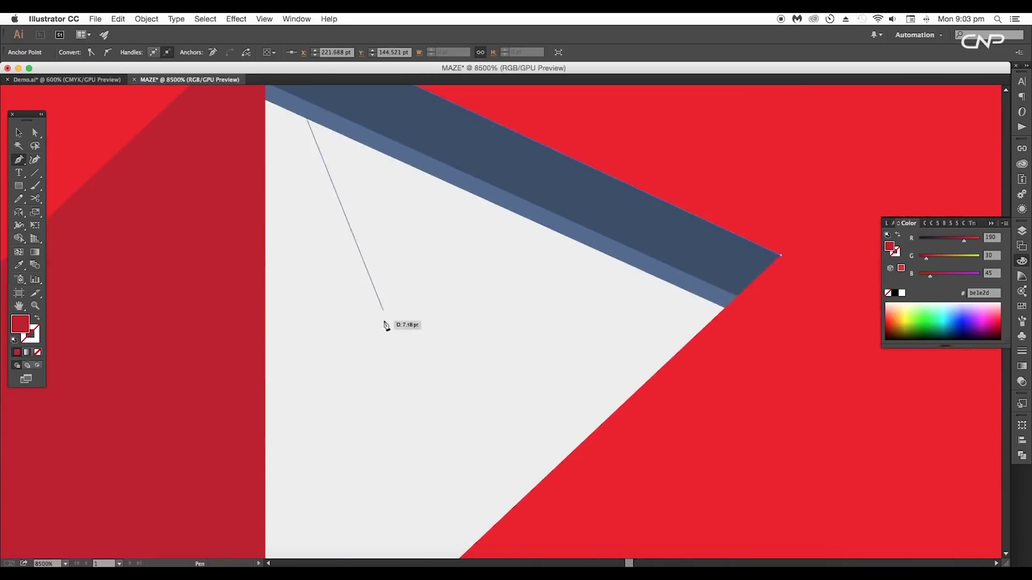
scroll(387, 324, down, 3)
scroll(429, 314, down, 10)
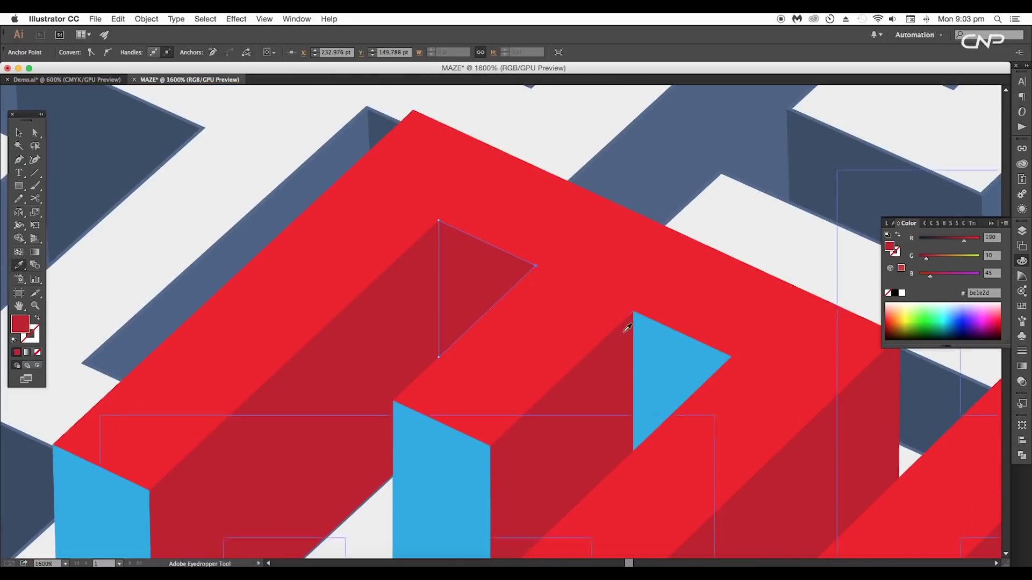
key(i)
click(522, 365)
drag(560, 380, 427, 311)
key(v)
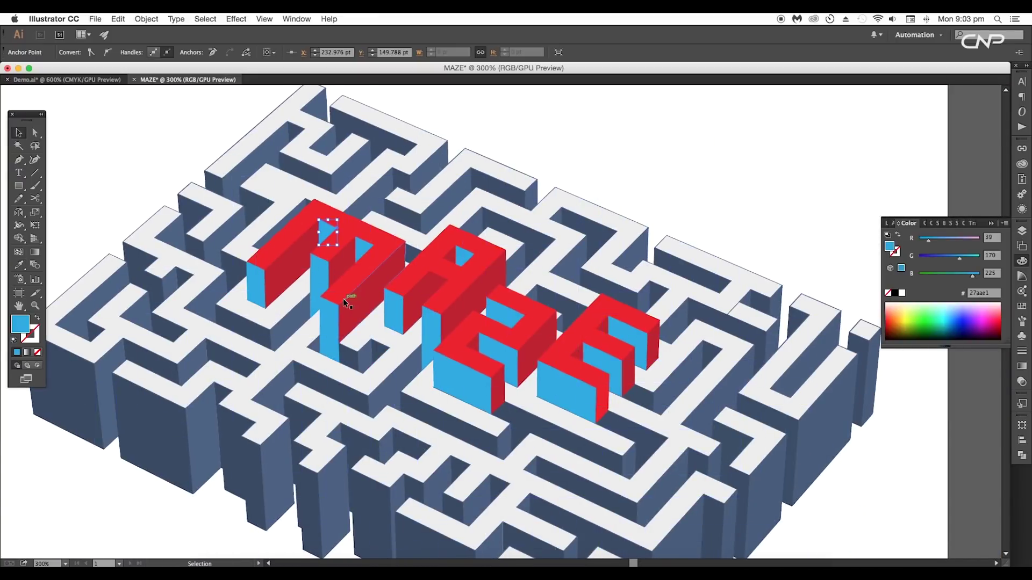
Move the corner anchors of the A's left-leg front face and inner side faces to close the gaps along the neighbouring edges
scroll(343, 299, up, 6)
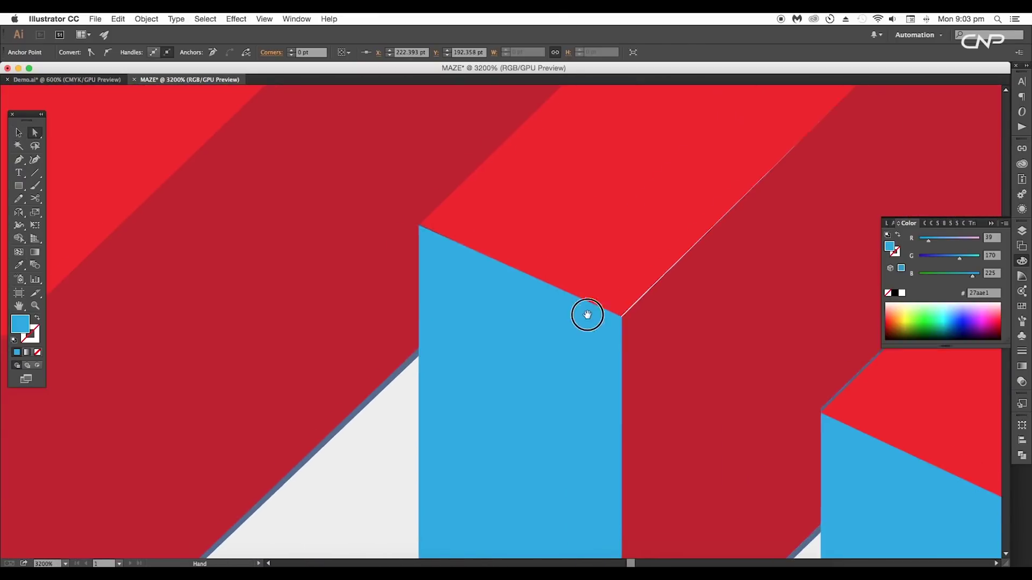
scroll(587, 314, up, 8)
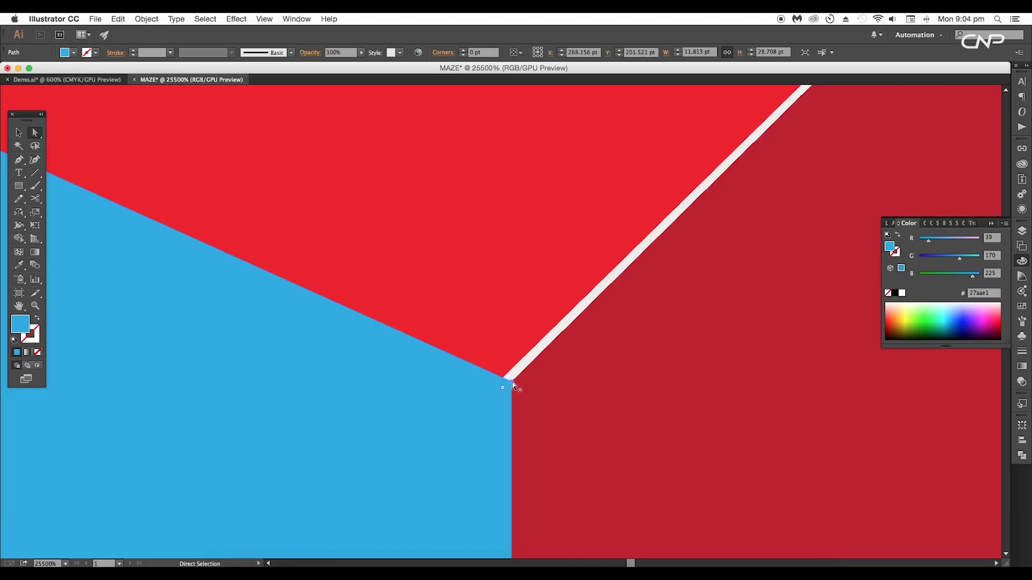
drag(511, 380, 502, 379)
scroll(502, 379, down, 8)
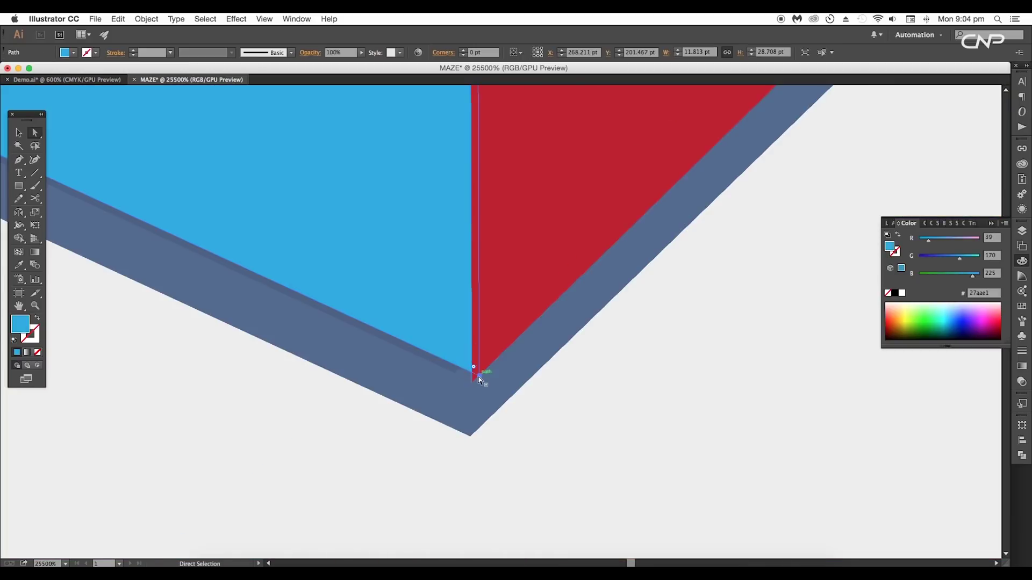
drag(478, 376, 477, 377)
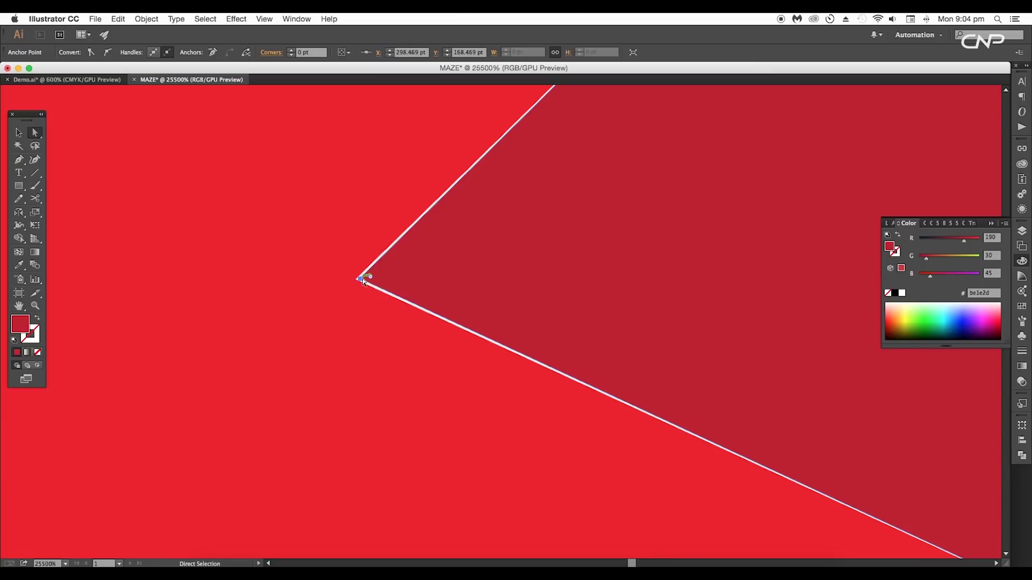
drag(363, 280, 357, 281)
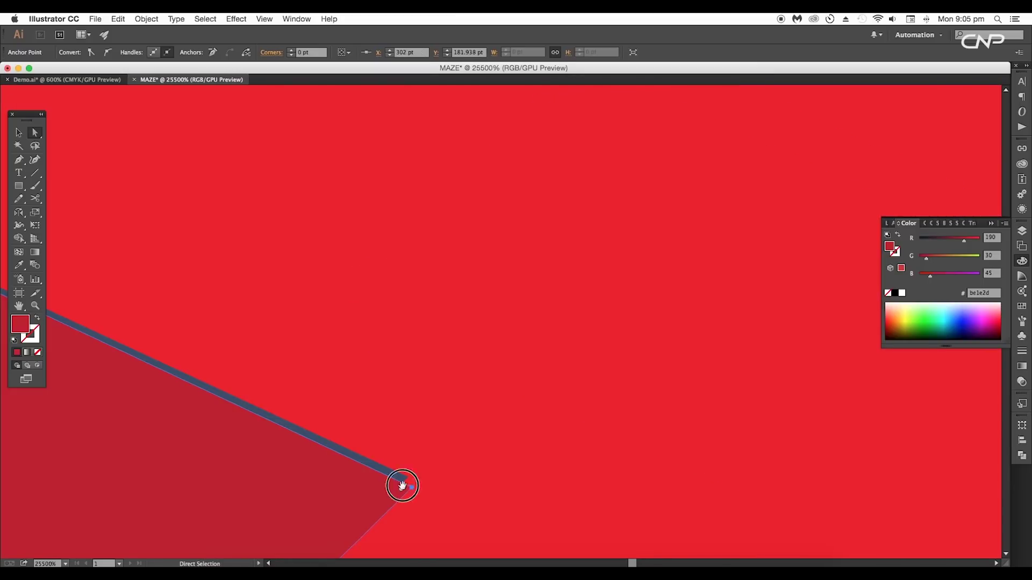
mouse_move(401, 486)
mouse_down()
mouse_move(412, 487)
mouse_move(410, 474)
mouse_up()
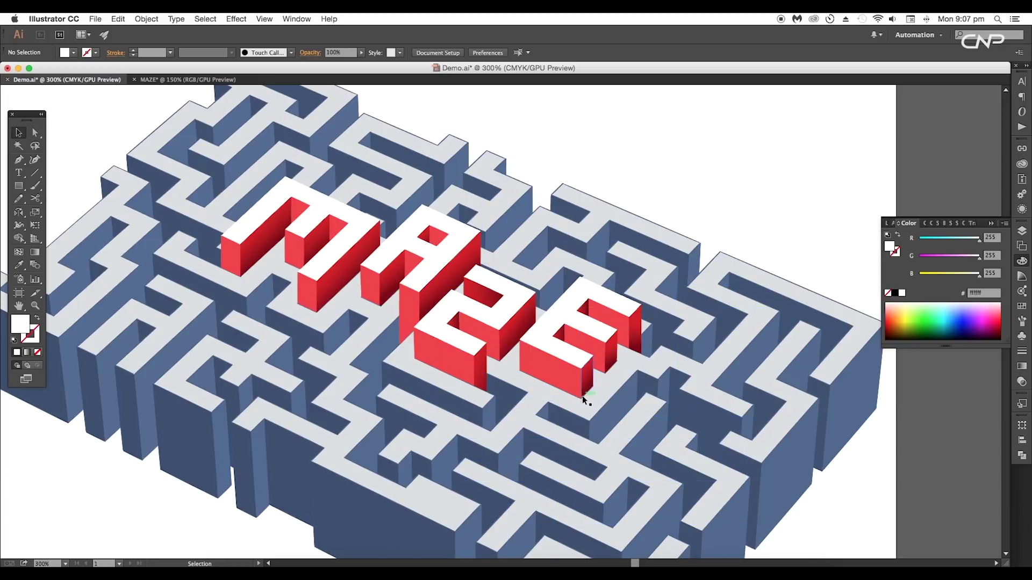
Inspect the fill of the E's end face in the Demo.ai reference and return to the MAZE document
click(565, 362)
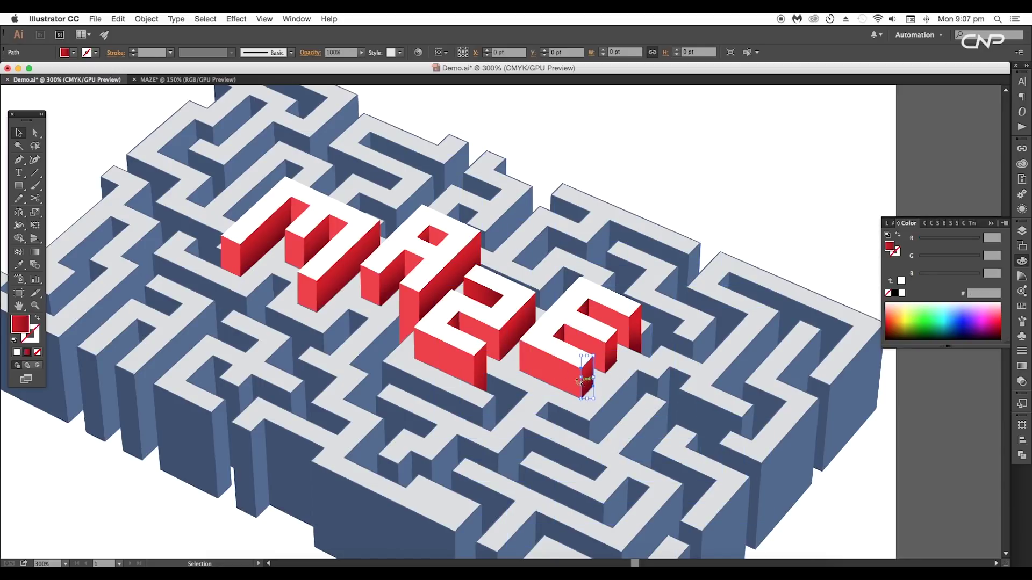
click(183, 79)
key(super+equal)
drag(411, 311, 534, 439)
key(super+equal)
key(super+equal)
Recolour all light blue front faces of the MAZE letters to the light red #ee3e44
click(223, 344)
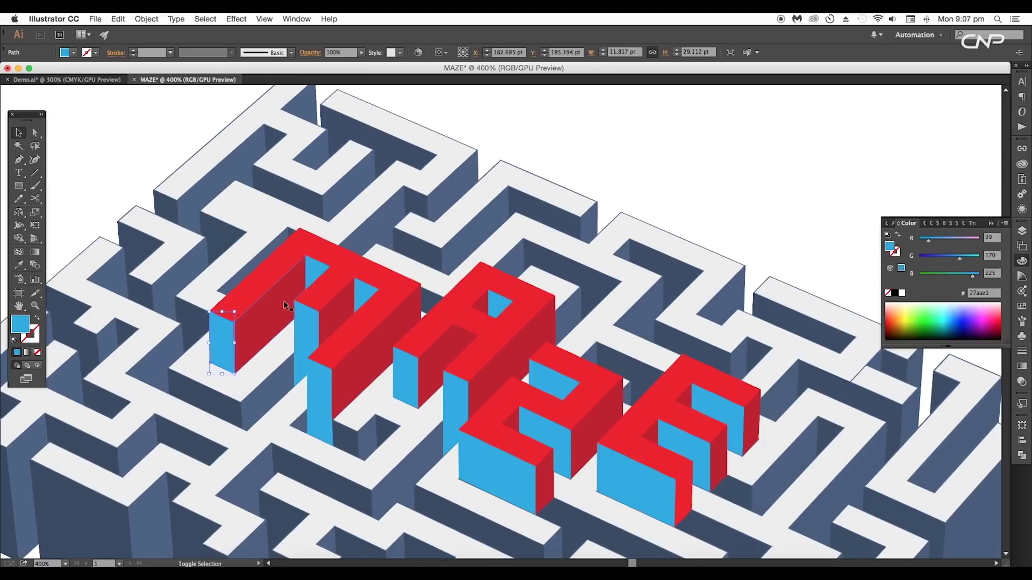
shift+click(315, 271)
shift+click(365, 292)
shift+click(498, 311)
shift+click(501, 467)
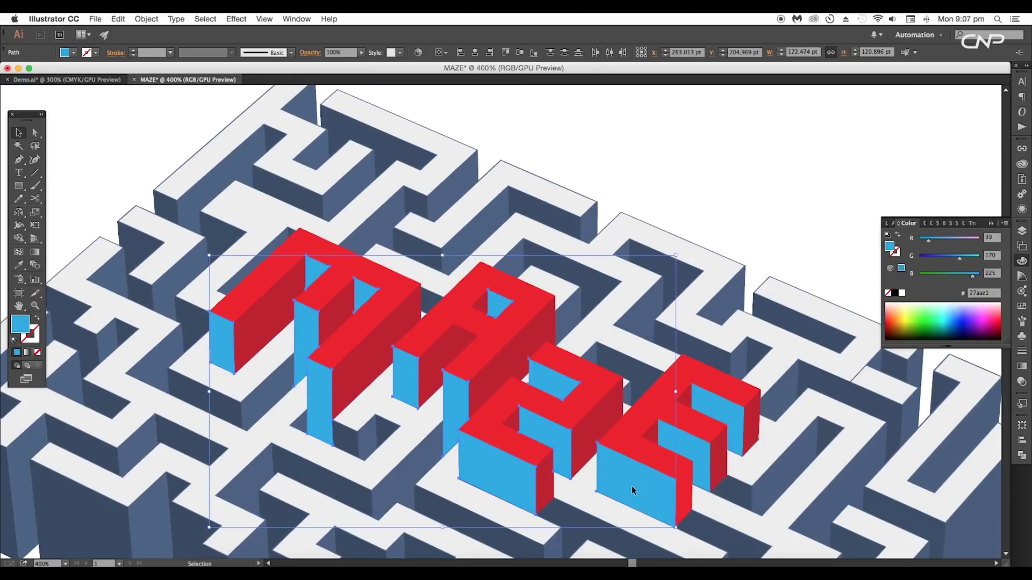
shift+click(631, 486)
double_click(29, 323)
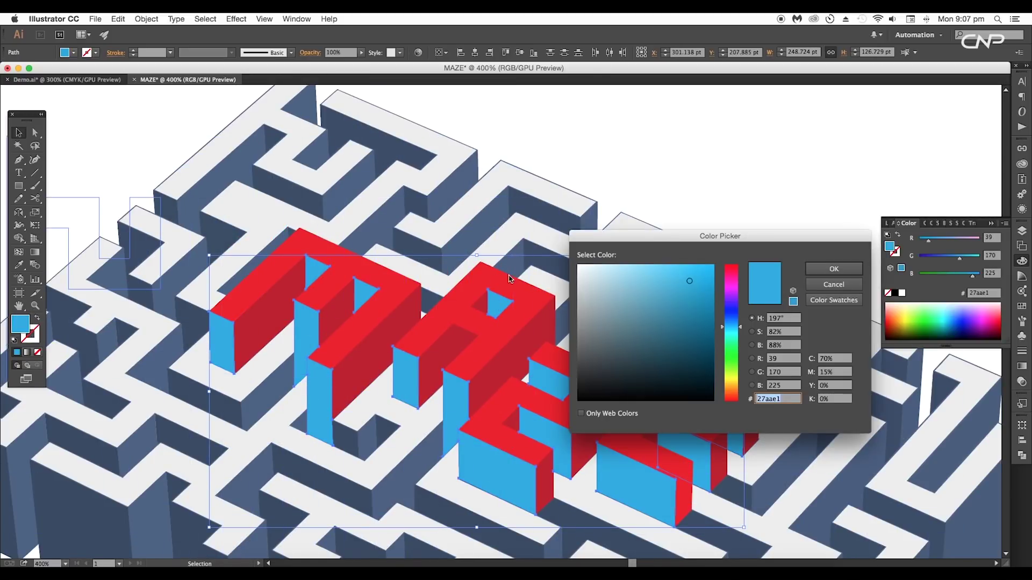
click(735, 276)
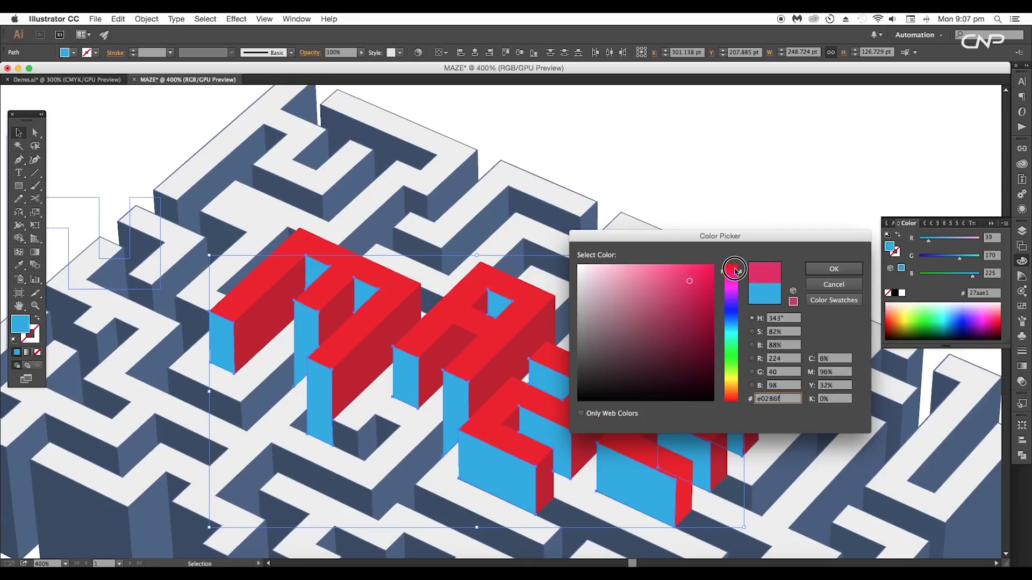
drag(689, 276, 684, 270)
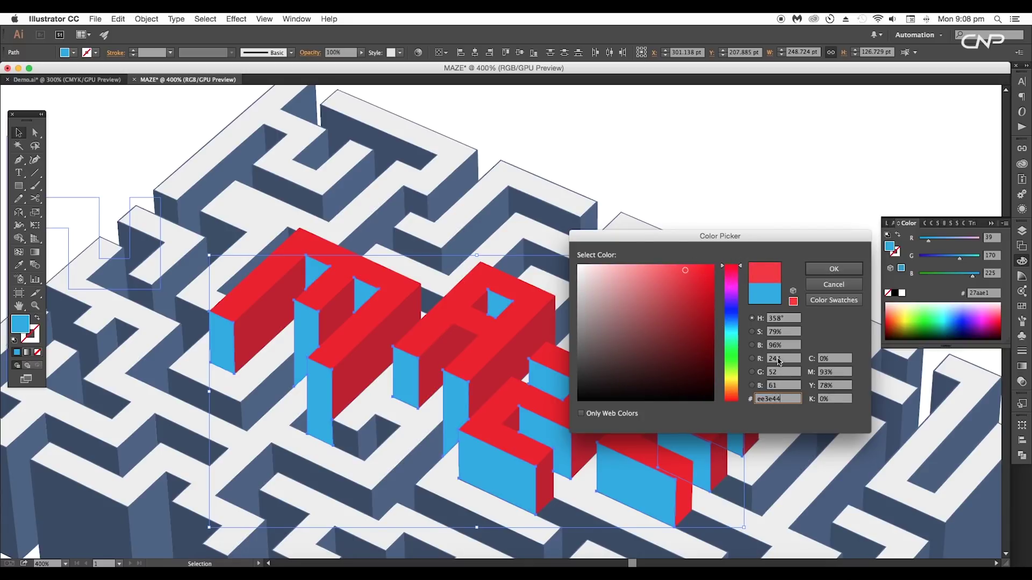
click(816, 273)
Apply a linear gradient to the end face of the Z's bottom bar and set its starting colour to a slightly darkened red
drag(648, 432, 632, 343)
click(476, 411)
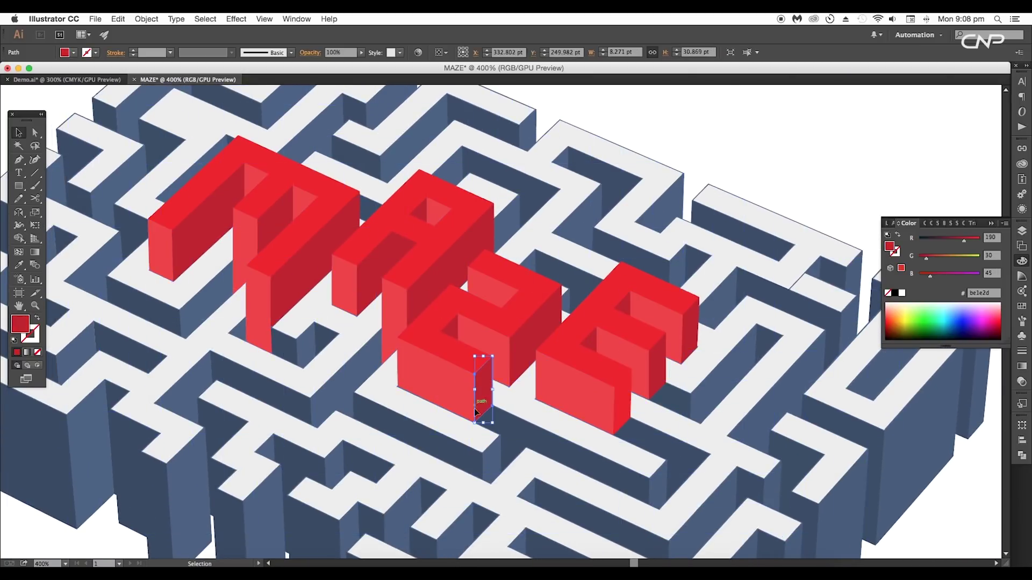
click(27, 352)
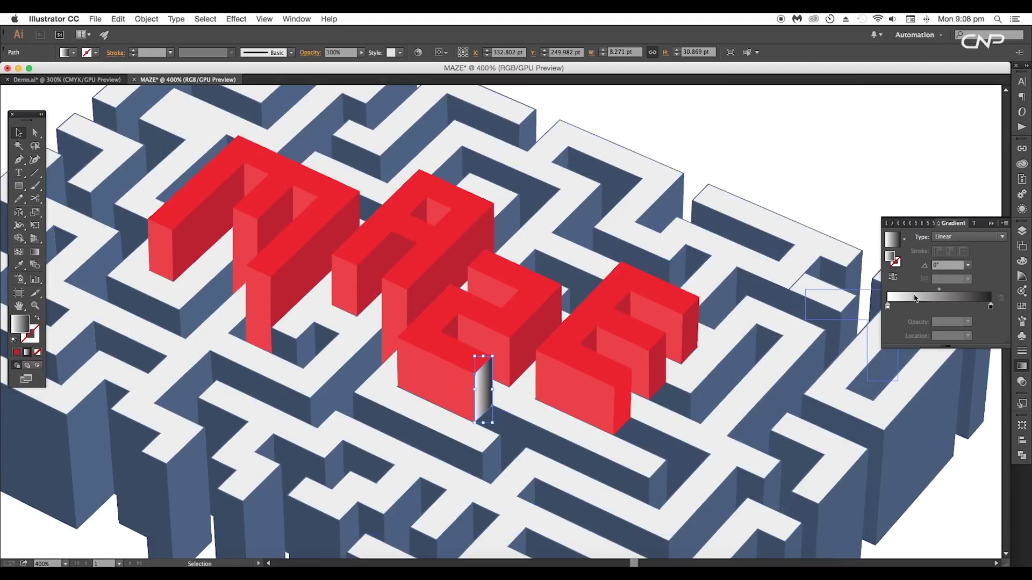
double_click(886, 307)
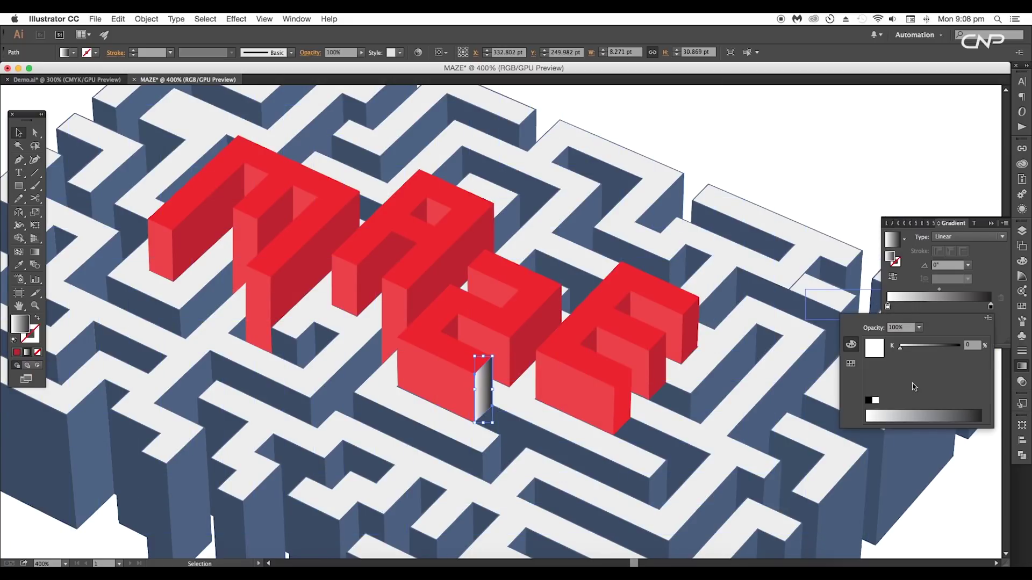
click(851, 364)
click(883, 342)
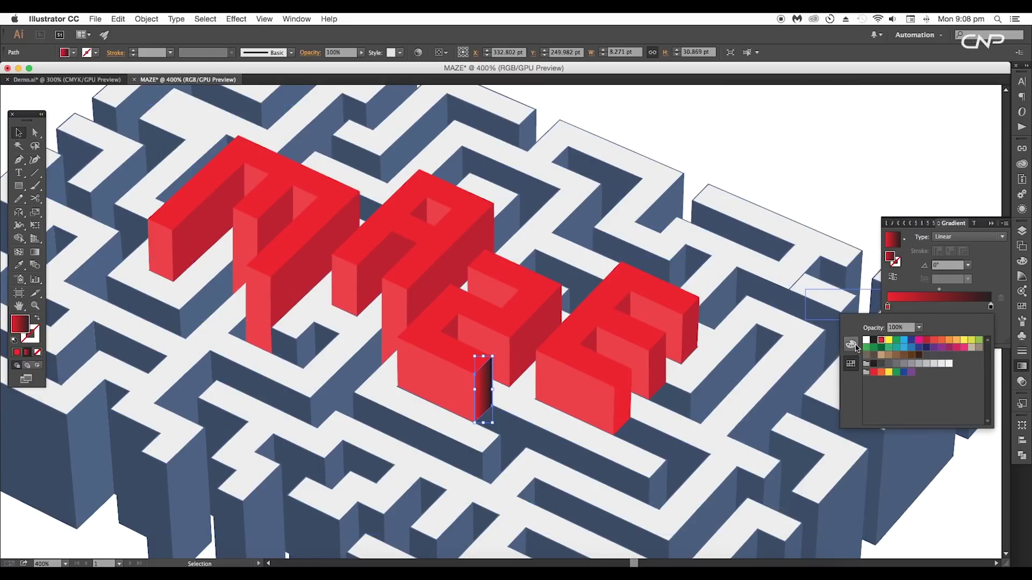
click(854, 346)
click(972, 401)
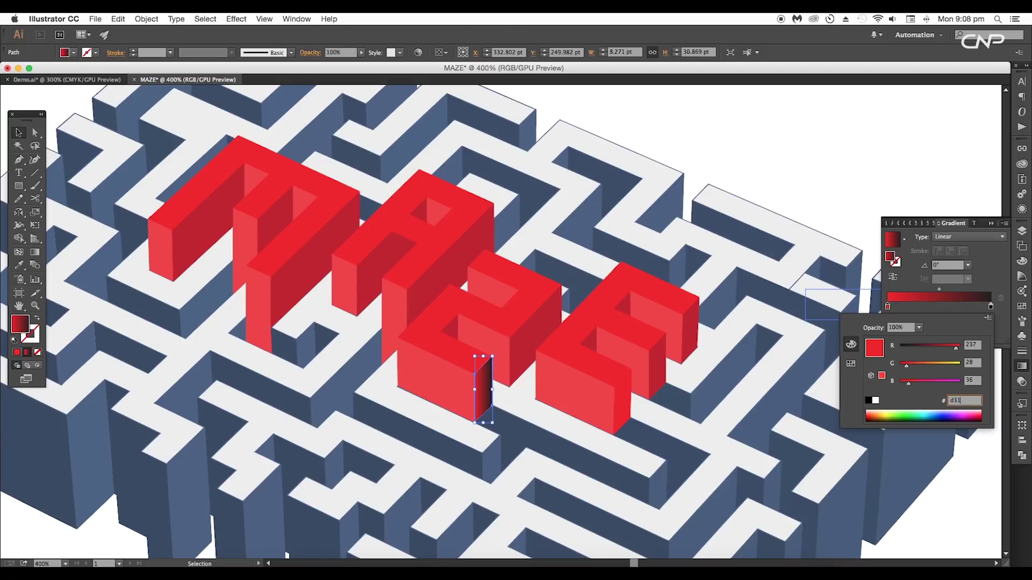
key(Return)
Set the gradient's end colour to a deep dark red in place of black
double_click(991, 307)
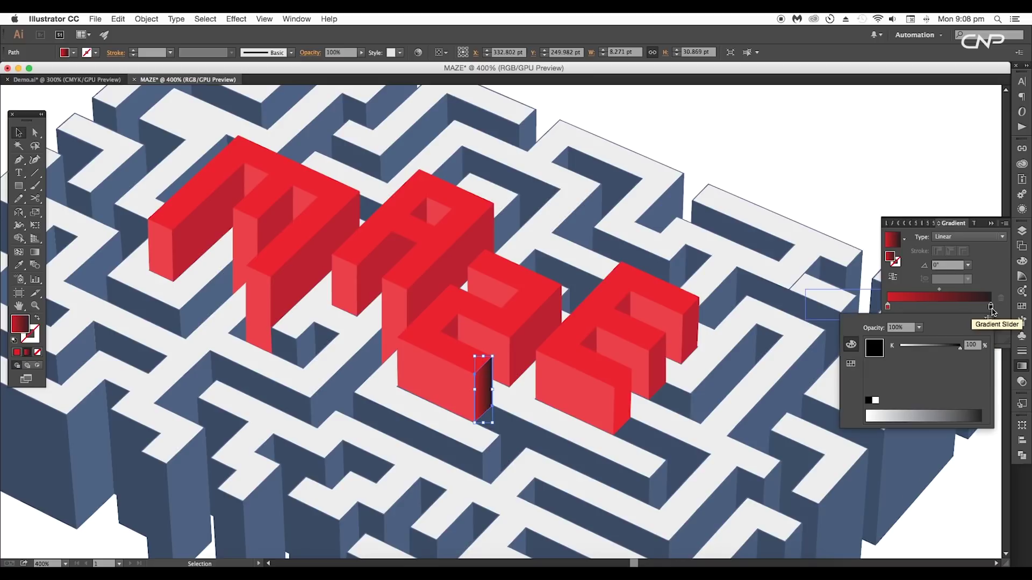
click(851, 363)
click(869, 350)
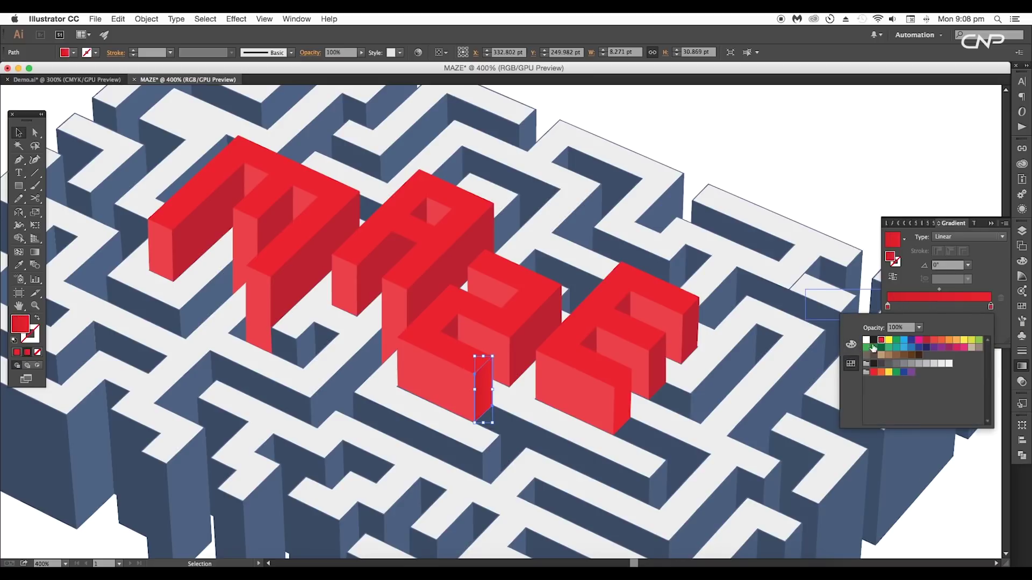
click(851, 345)
click(981, 403)
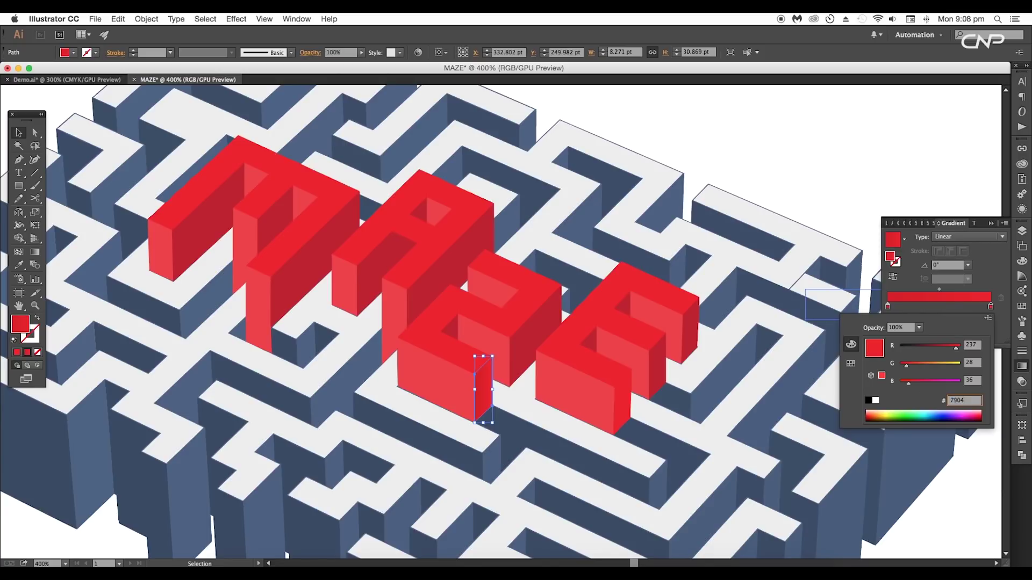
key(Return)
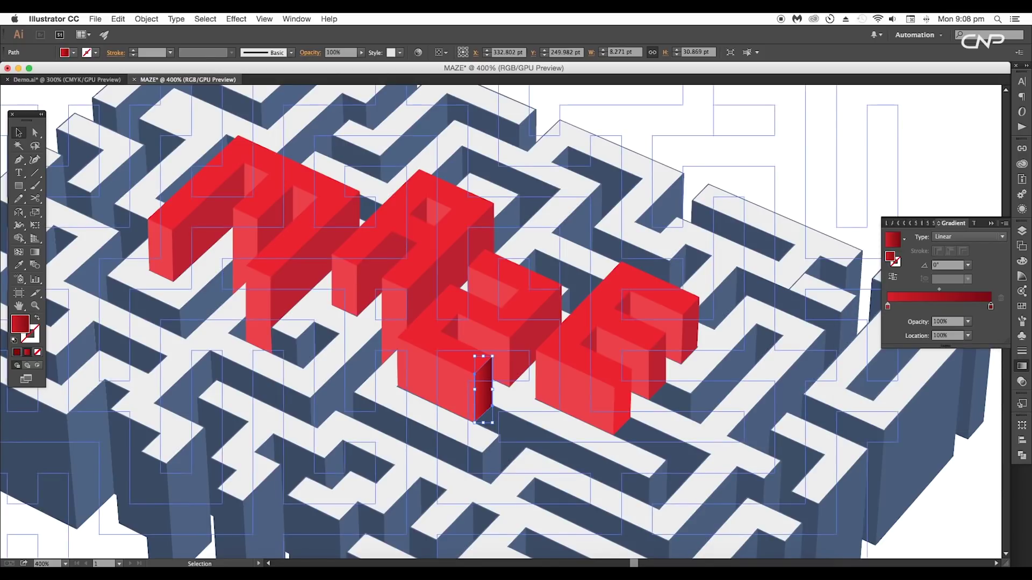
Redirect the gradient diagonally downward across the Z's end face, at an angle of about -58°
scroll(482, 392, up, 4)
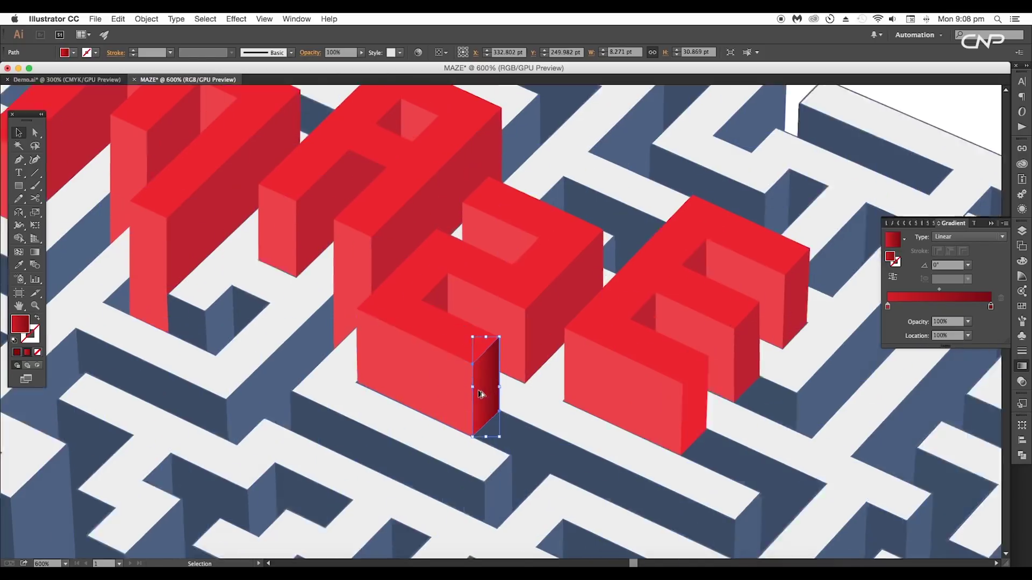
key(g)
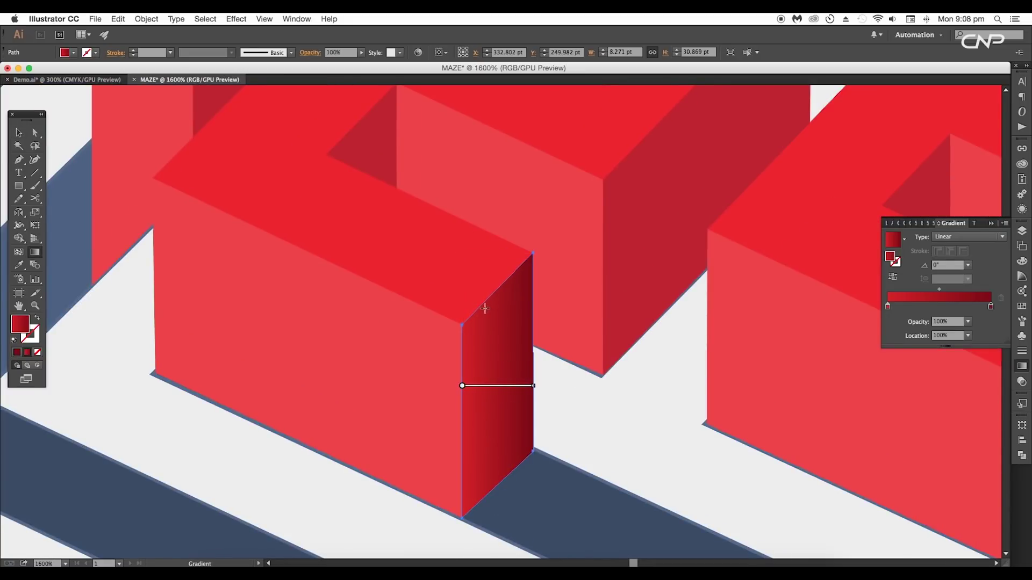
drag(468, 320, 535, 390)
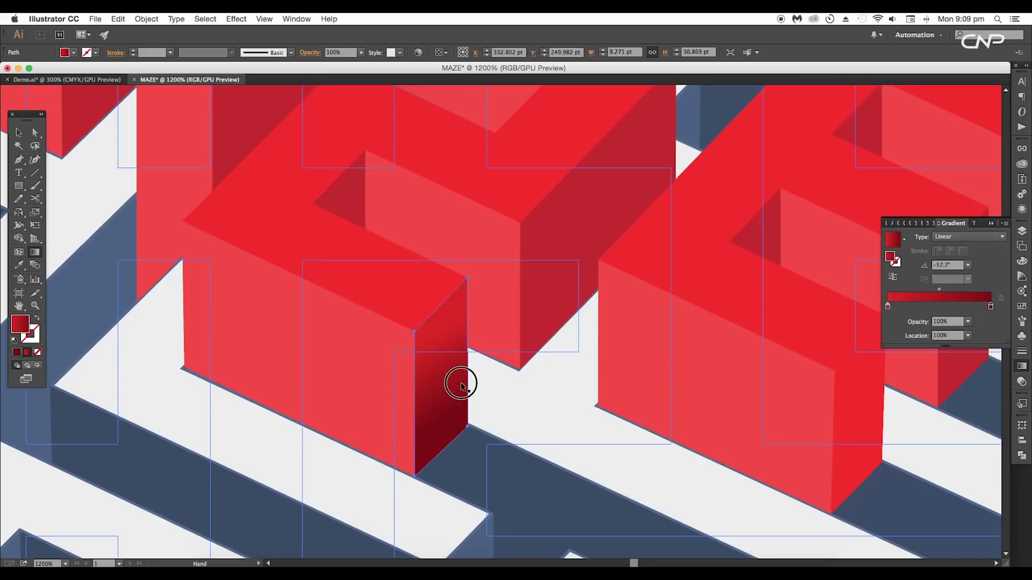
drag(460, 385, 455, 389)
drag(415, 350, 465, 430)
Select the dark red side faces of all the letters and fill them with the gradient sampled from the Z's end face
scroll(486, 396, down, 4)
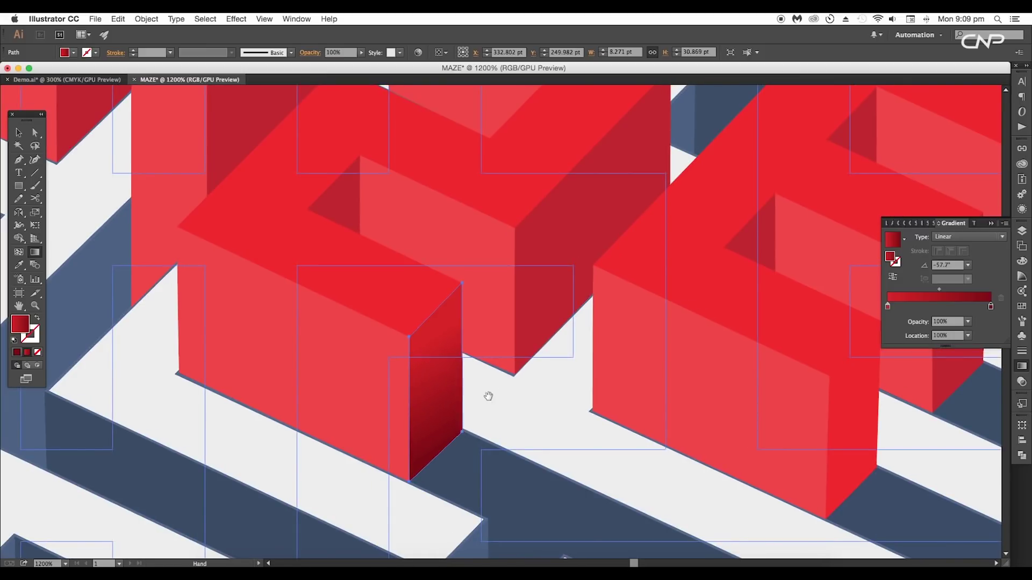
key(v)
click(479, 402)
key(super+=)
key(super+=)
key(super+=)
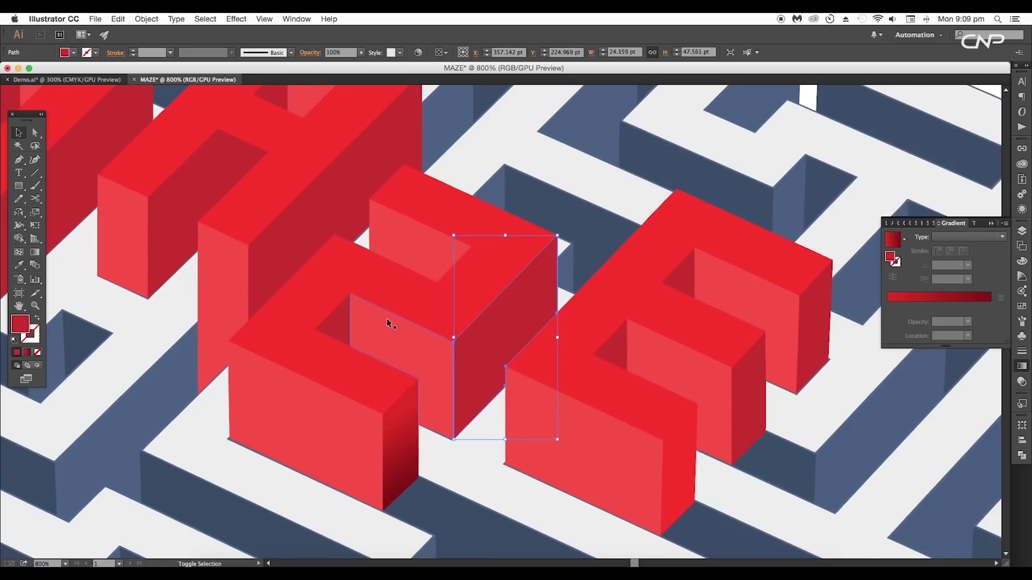
shift+click(339, 323)
shift+click(680, 473)
shift+click(748, 397)
shift+click(618, 344)
drag(251, 263, 471, 305)
shift+click(472, 305)
scroll(471, 304, up, 2)
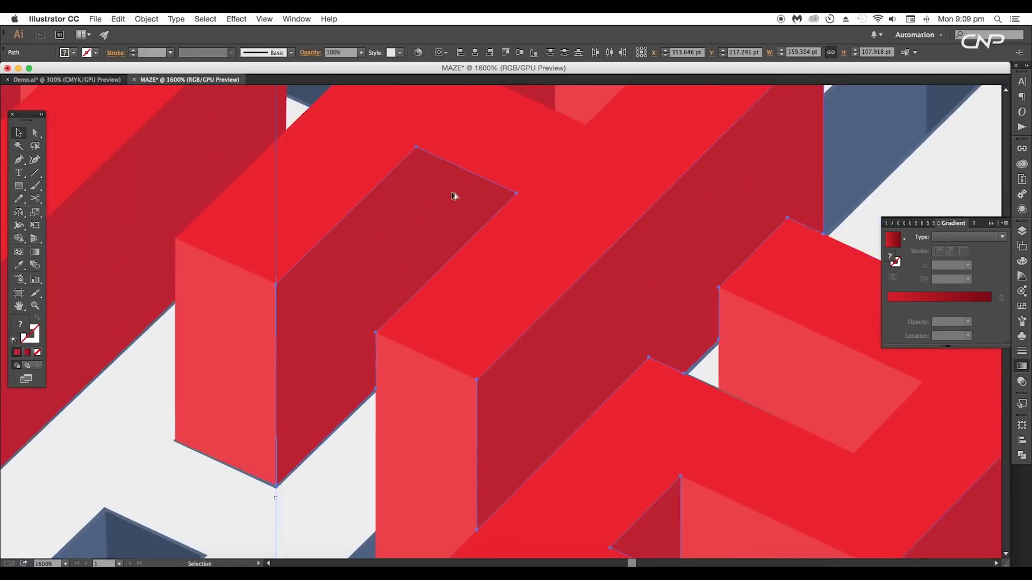
scroll(414, 328, down, 3)
key(i)
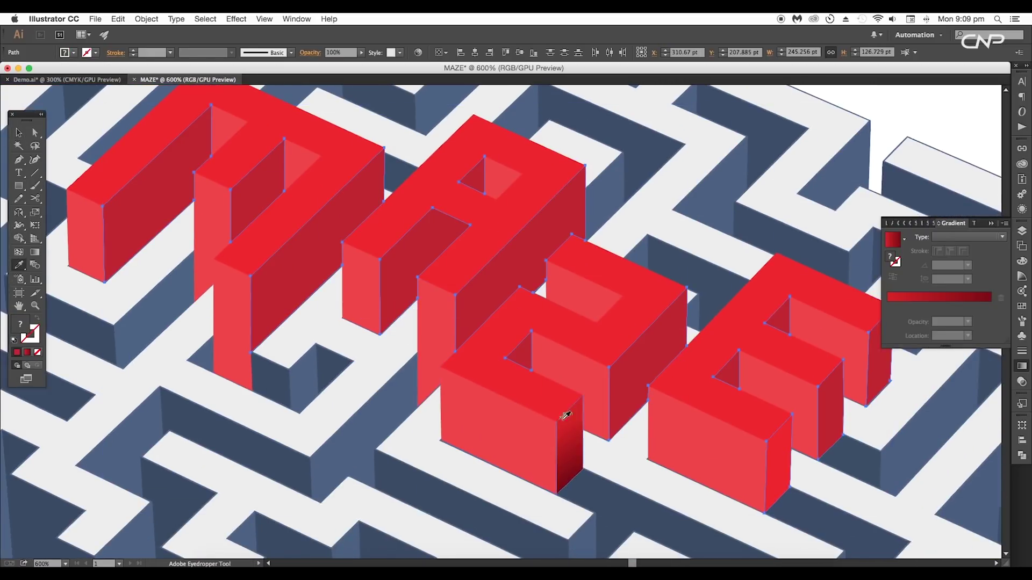
click(579, 438)
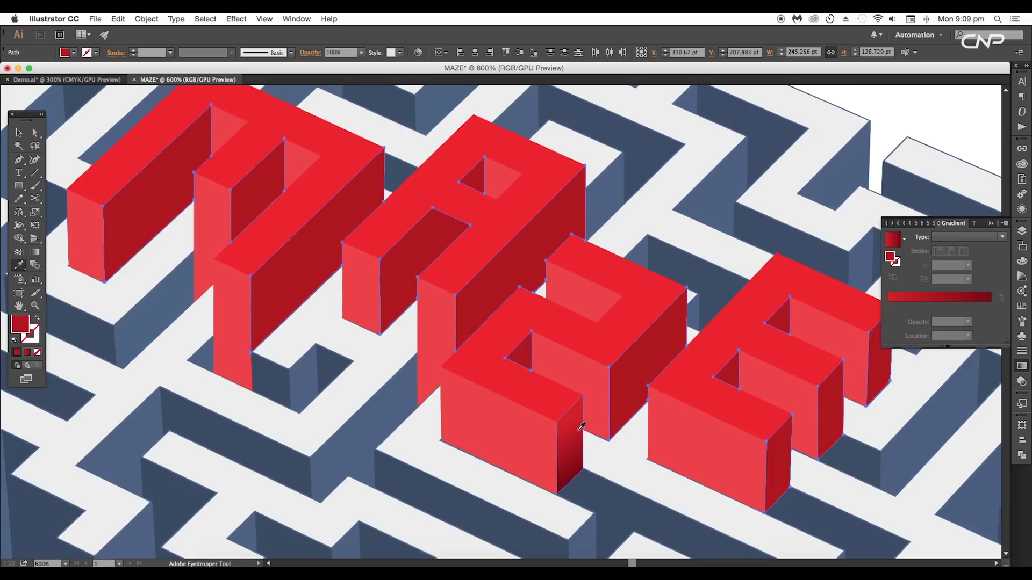
click(573, 436)
drag(592, 368, 546, 327)
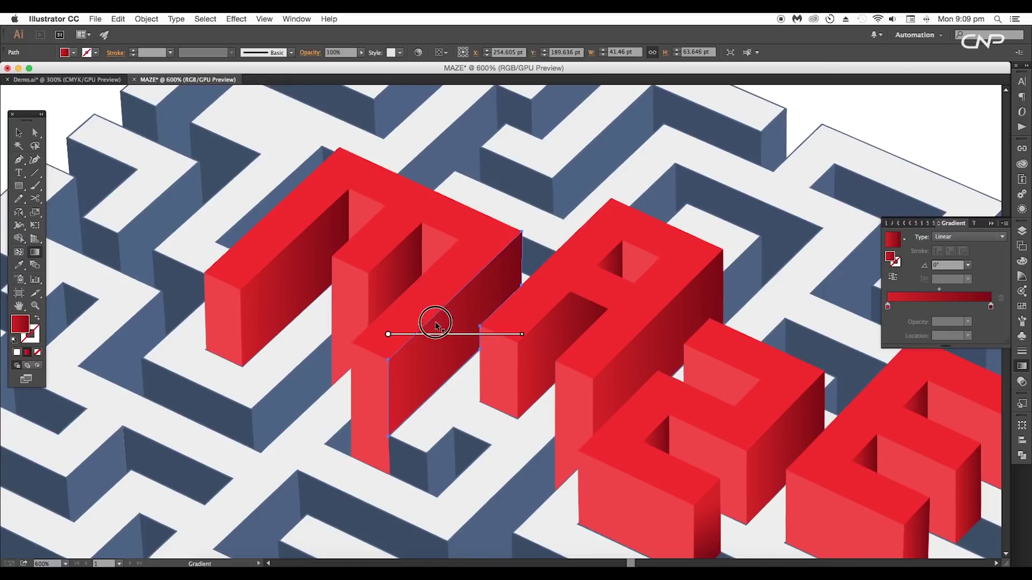
Redirect the gradients on the M's dark red side faces diagonally downward so they darken toward the base
drag(435, 324, 451, 361)
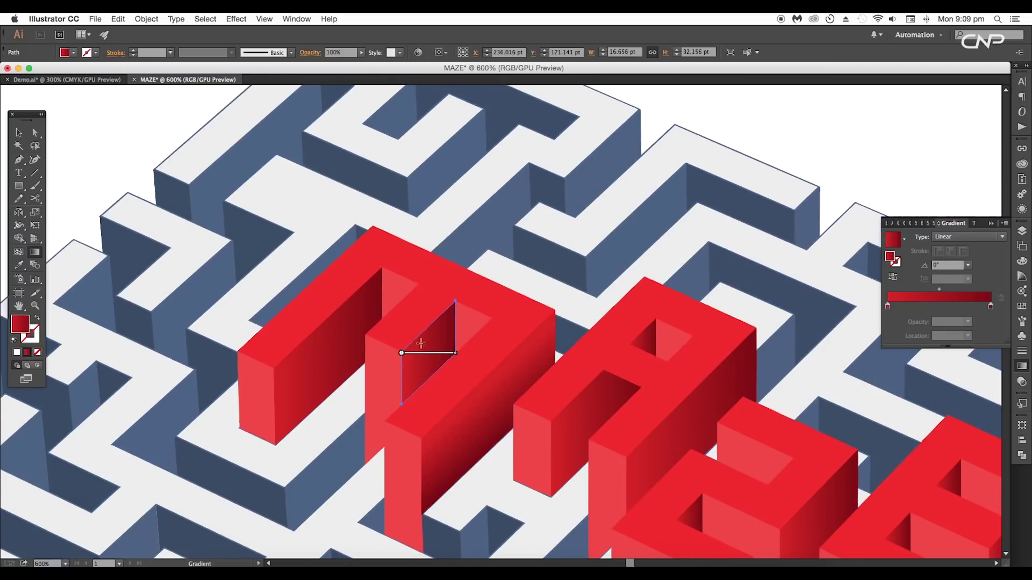
drag(421, 339, 442, 358)
drag(346, 334, 387, 373)
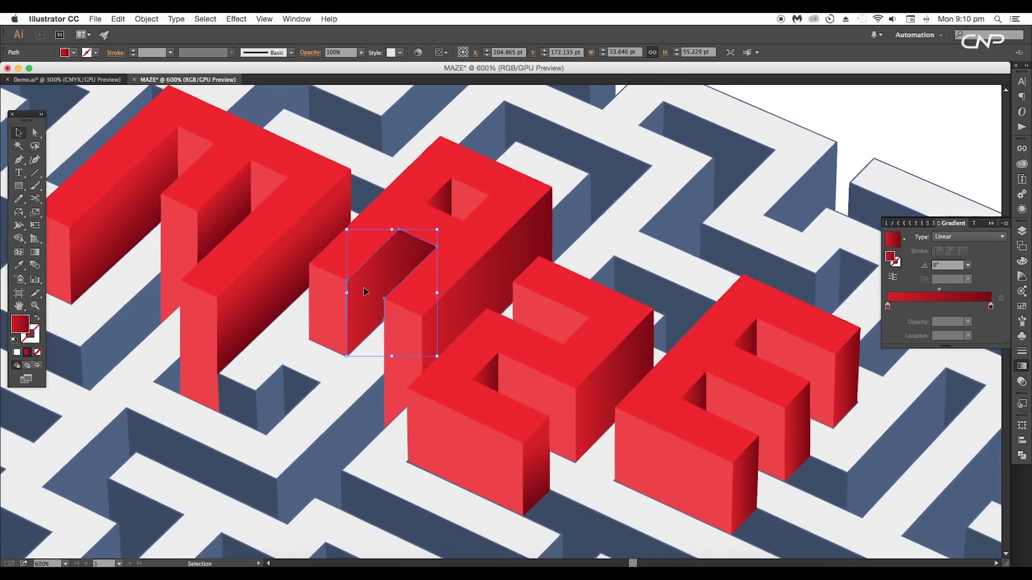
Redirect the gradients on the A's side faces and the remaining letter end faces diagonally downward, at about -48° to -58°
drag(346, 281, 380, 311)
drag(410, 298, 502, 377)
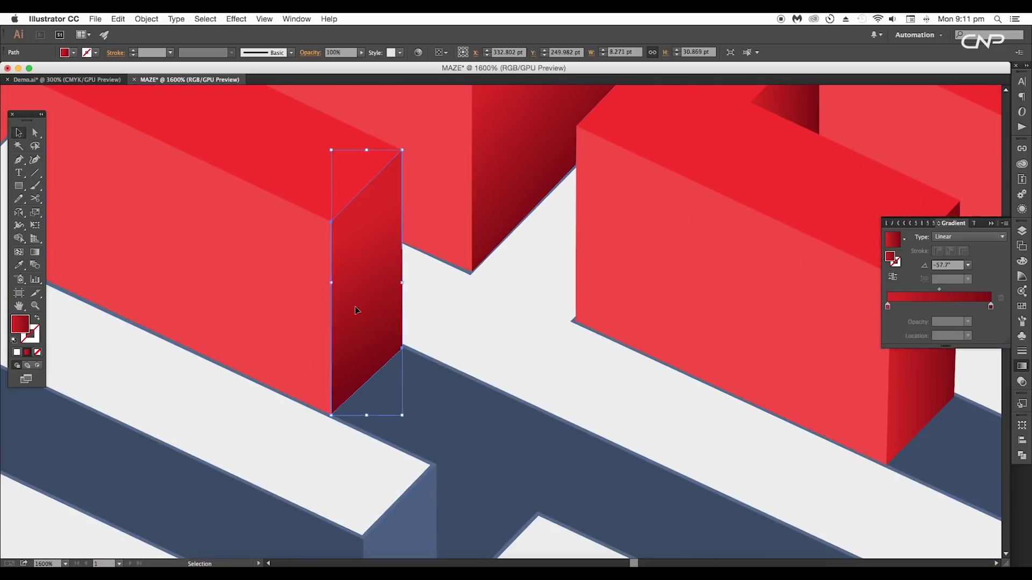
drag(368, 339, 443, 338)
drag(272, 302, 369, 364)
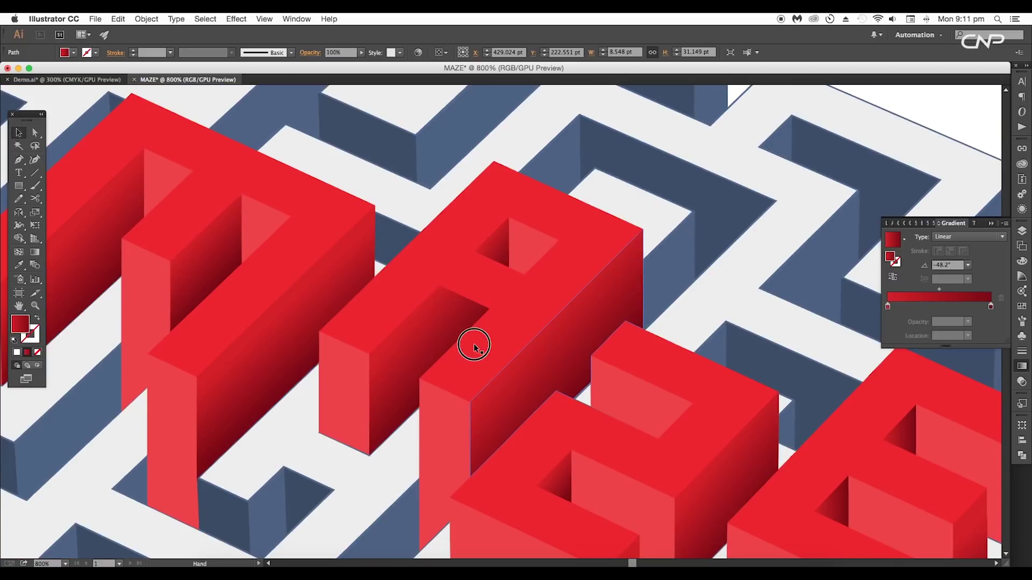
drag(474, 345, 458, 379)
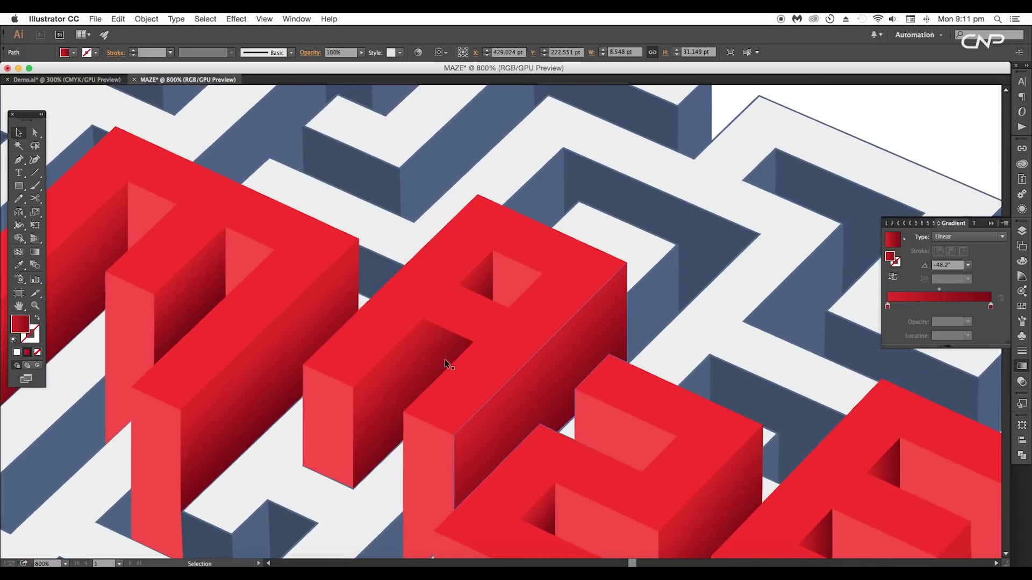
Select the top faces of all the MAZE letters and recolour their fill to white
click(423, 307)
scroll(426, 307, down, 2)
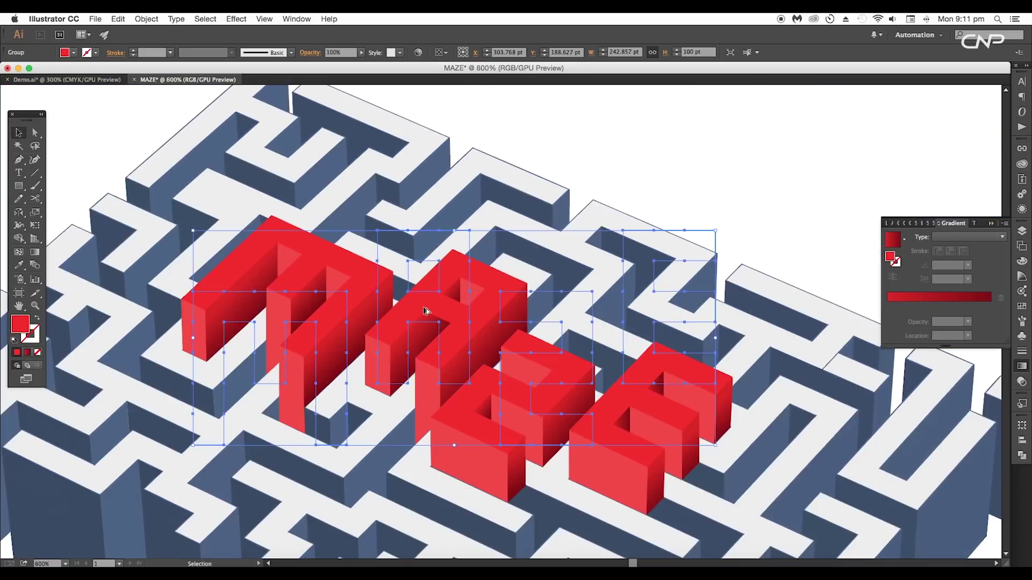
double_click(13, 327)
click(579, 263)
click(817, 272)
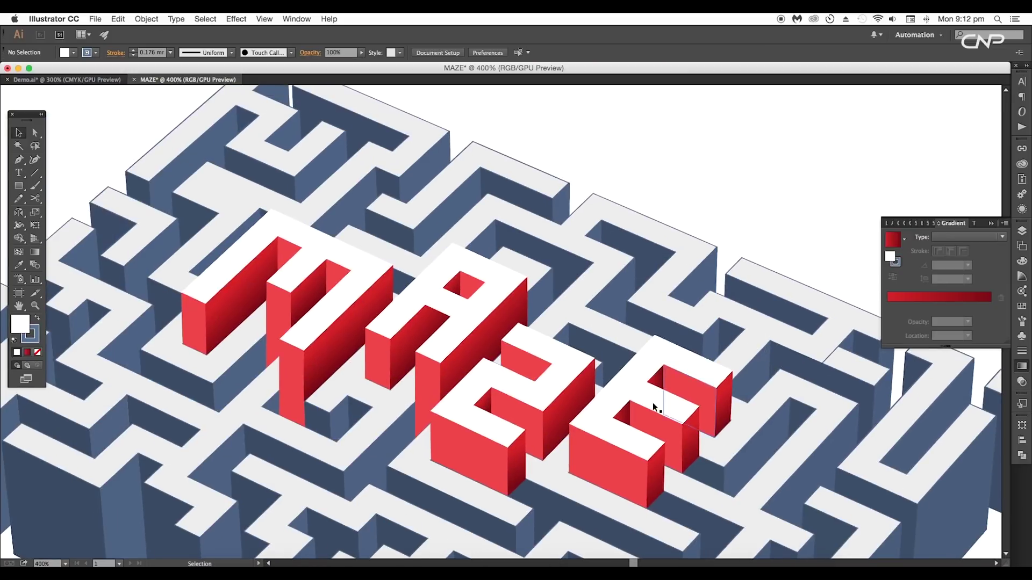
click(634, 409)
key(super+plus)
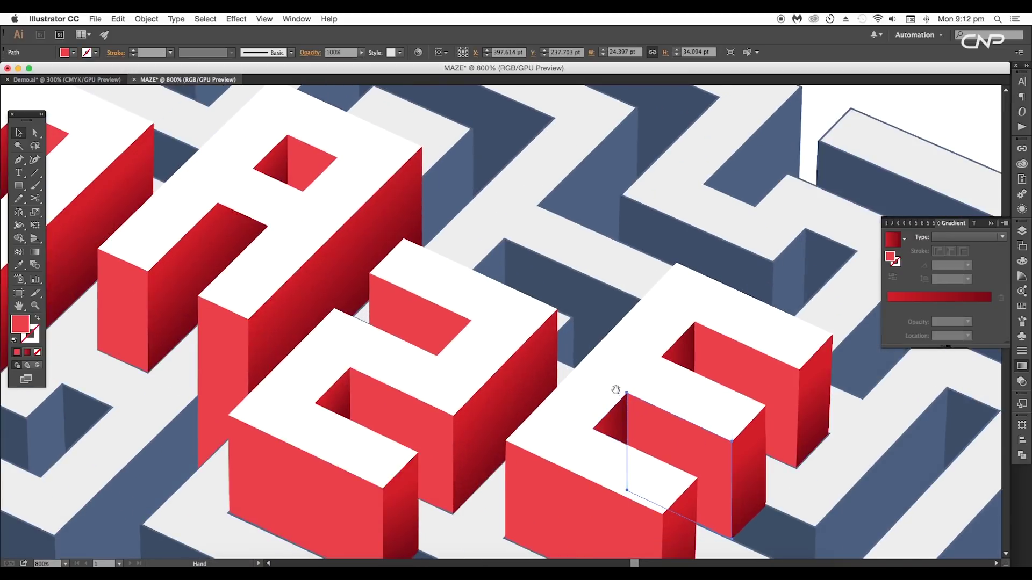
Nudge the maze outline's anchor points near the front corner slightly to close the thin gaps between adjoining wall faces
scroll(616, 389, left, 10)
scroll(616, 389, up, 6)
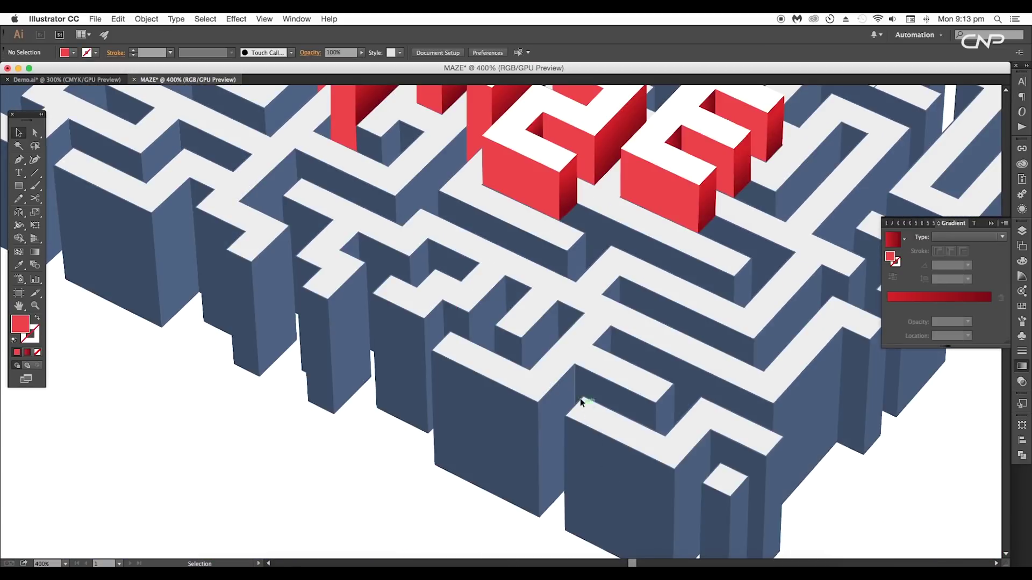
key(super+plus)
drag(576, 388, 533, 353)
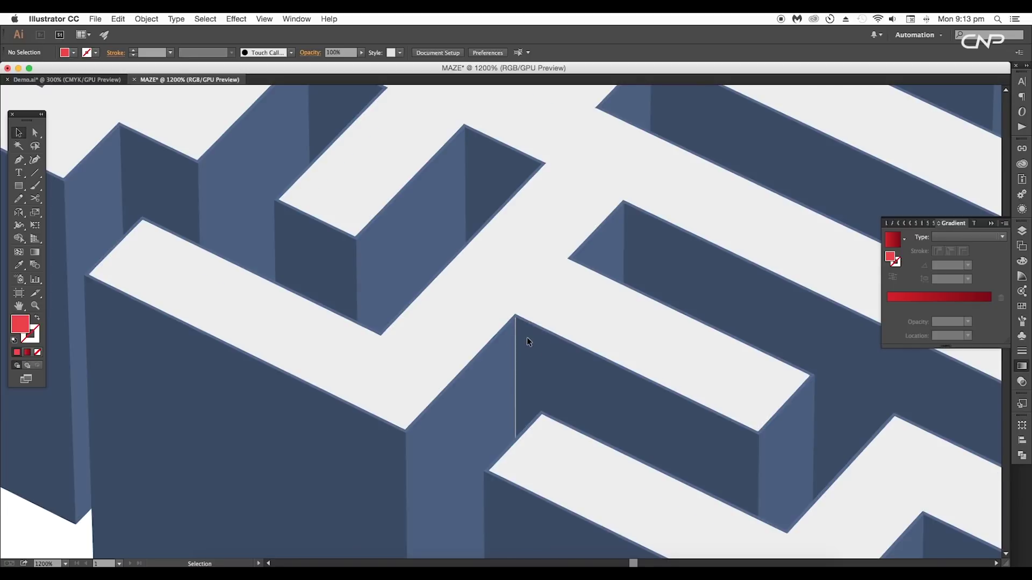
key(super+plus)
click(533, 321)
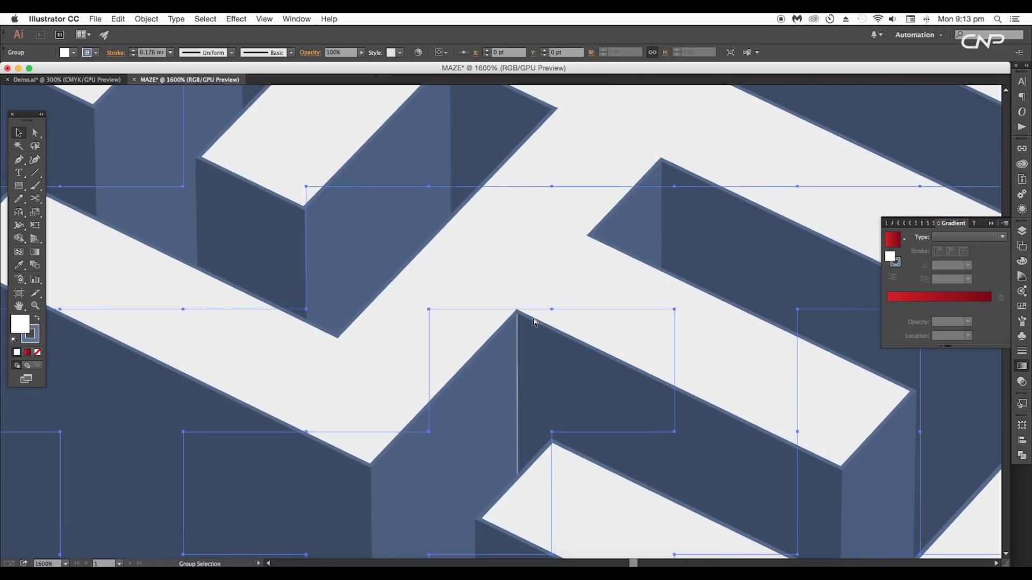
drag(569, 357, 536, 331)
click(512, 301)
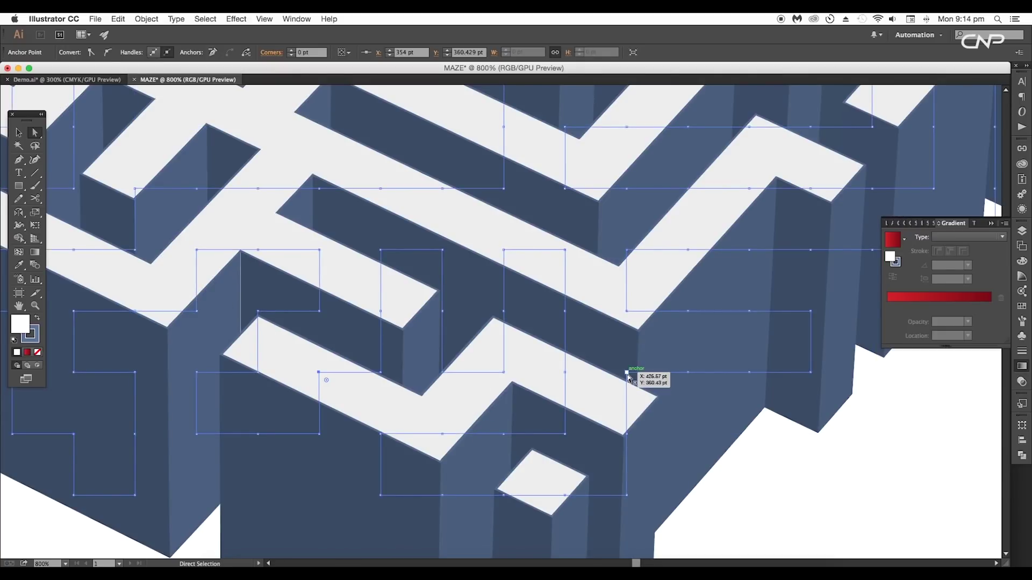
drag(628, 373, 630, 374)
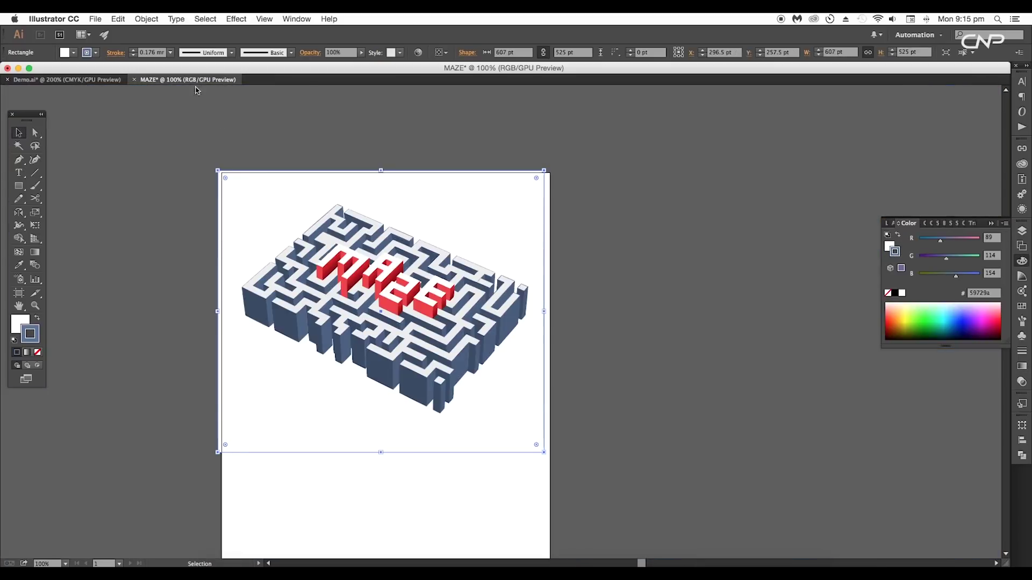
Fill the 607 × 525 pt background rectangle behind the maze with the blue #59729a and remove its stroke
click(486, 233)
click(437, 208)
double_click(33, 337)
click(813, 285)
click(492, 435)
click(37, 318)
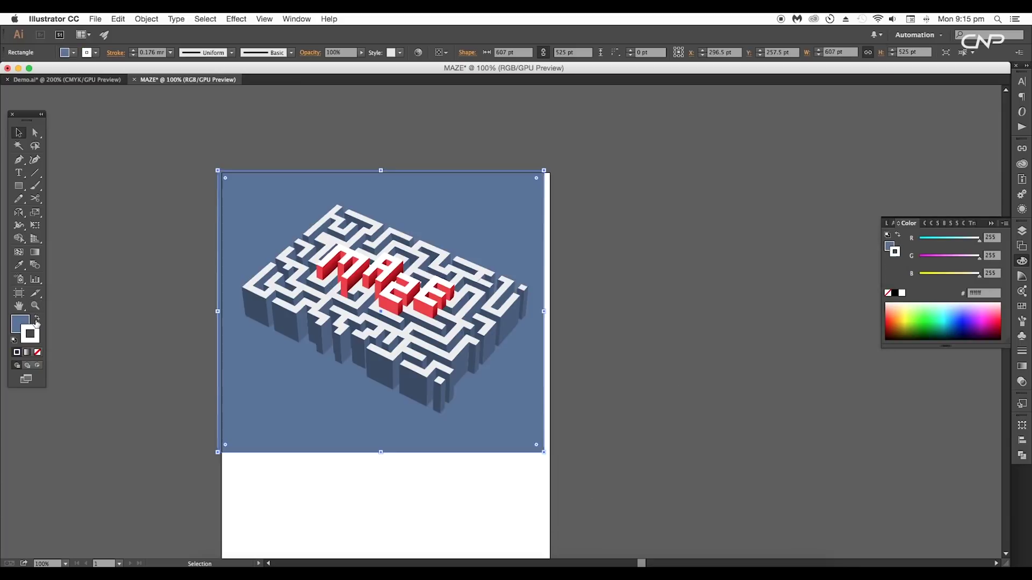
click(37, 353)
click(19, 145)
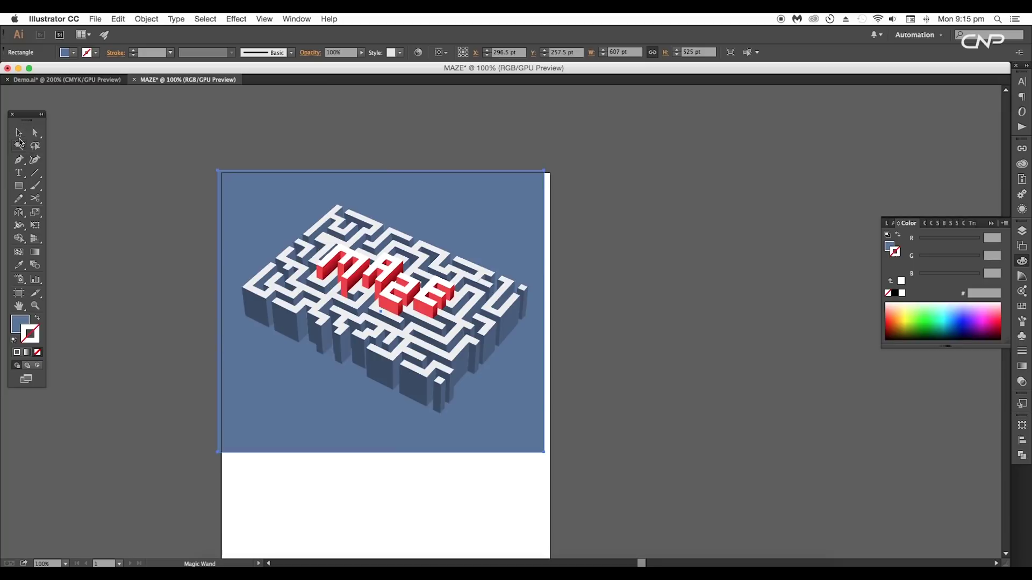
click(18, 133)
click(214, 231)
drag(224, 223, 186, 248)
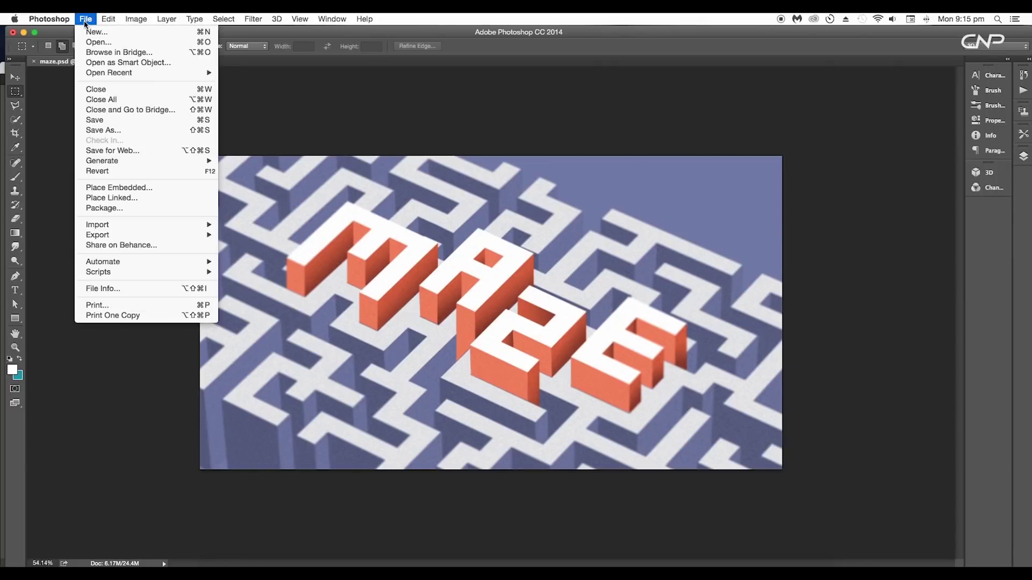
In Photoshop, create a 2000 × 1200 pixel RGB document at 300 pixels/inch with a white background
click(99, 27)
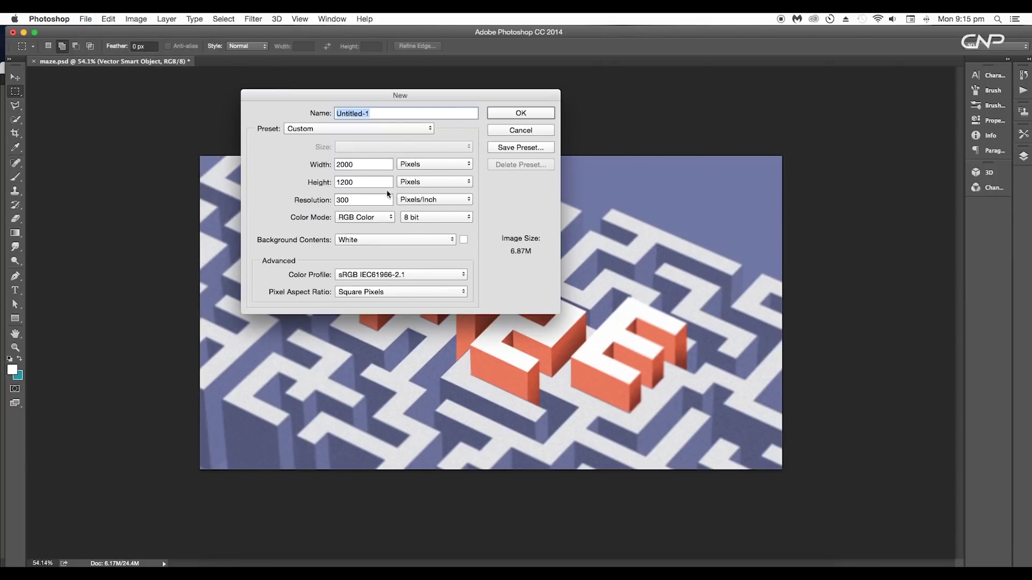
click(340, 199)
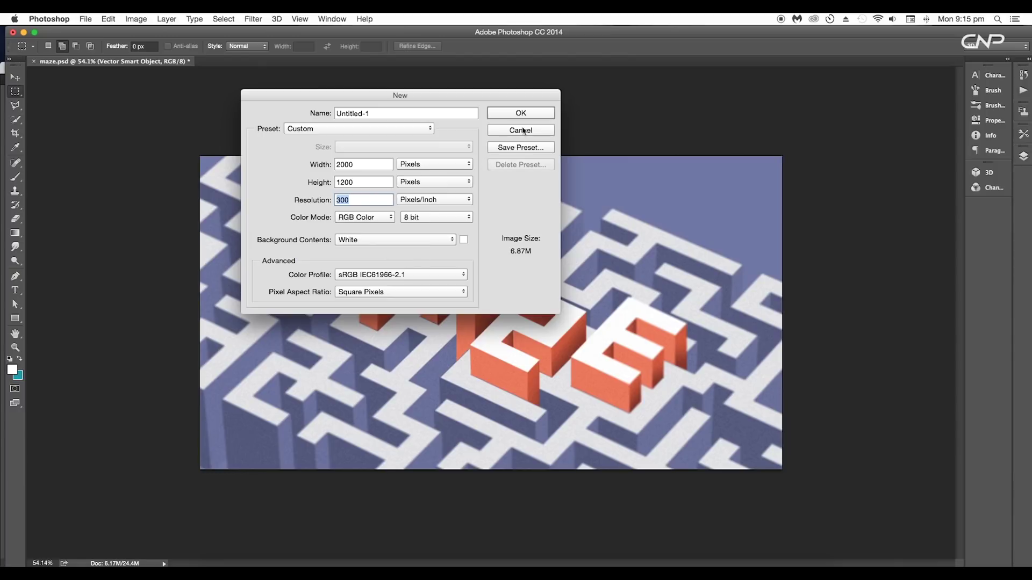
key(Return)
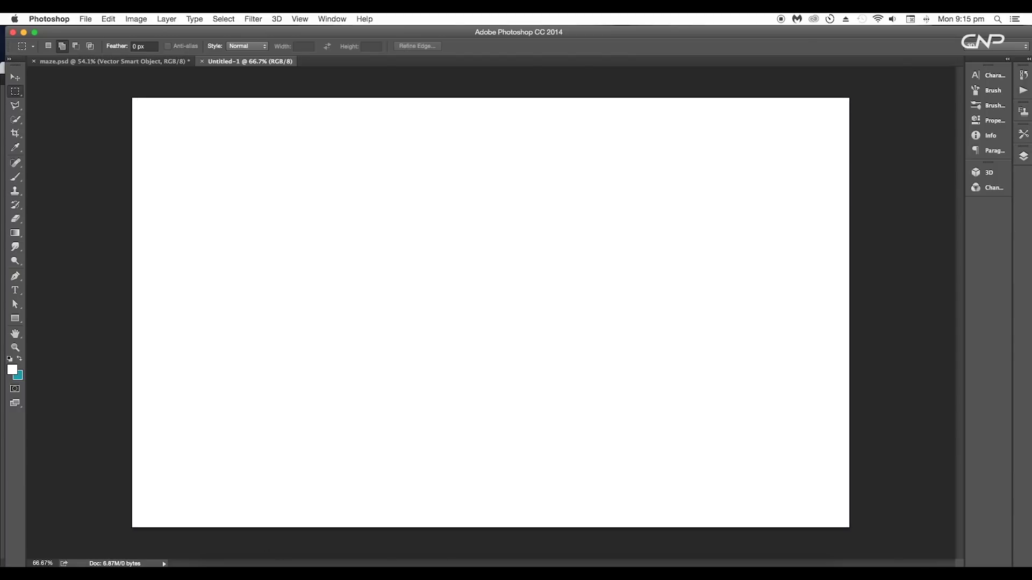
Switch to Illustrator, select the maze and lettering without the background, and bring them into the new Photoshop document as a smart object
click(597, 560)
click(239, 275)
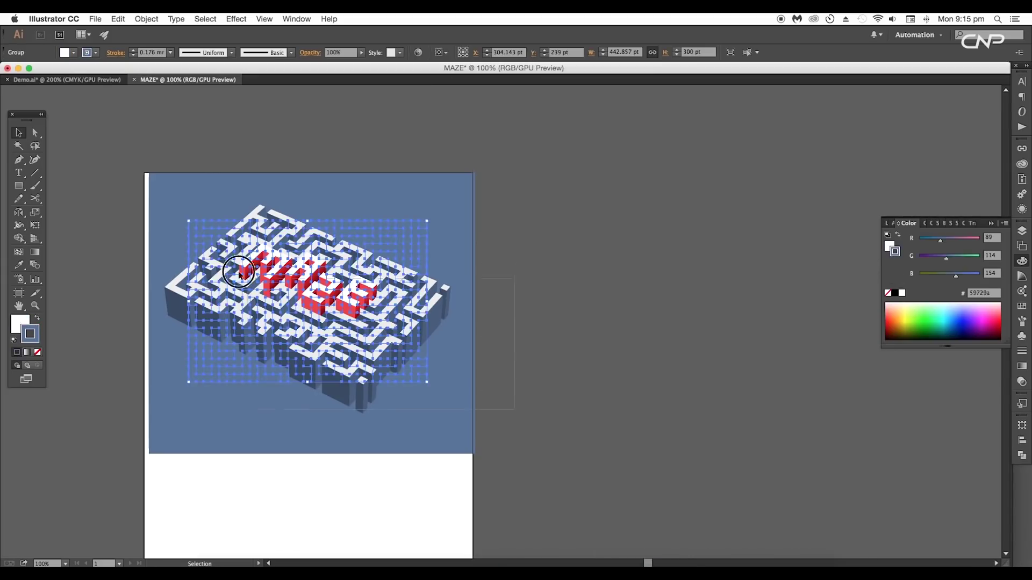
key(super+a)
shift+click(199, 204)
drag(367, 289, 516, 276)
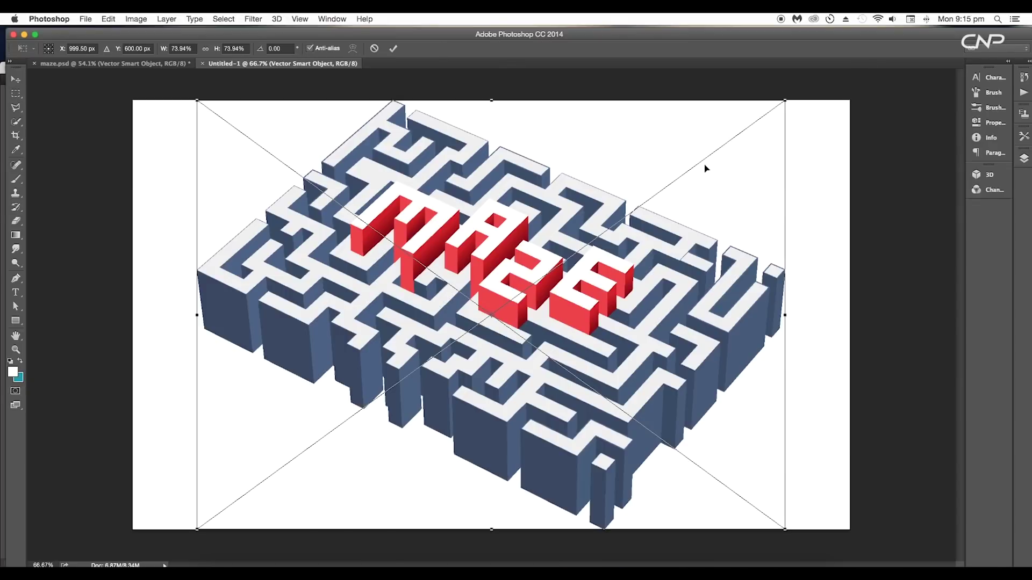
Place the blue background rectangle as a second smart object and enlarge it until it covers the whole canvas
drag(442, 433, 652, 439)
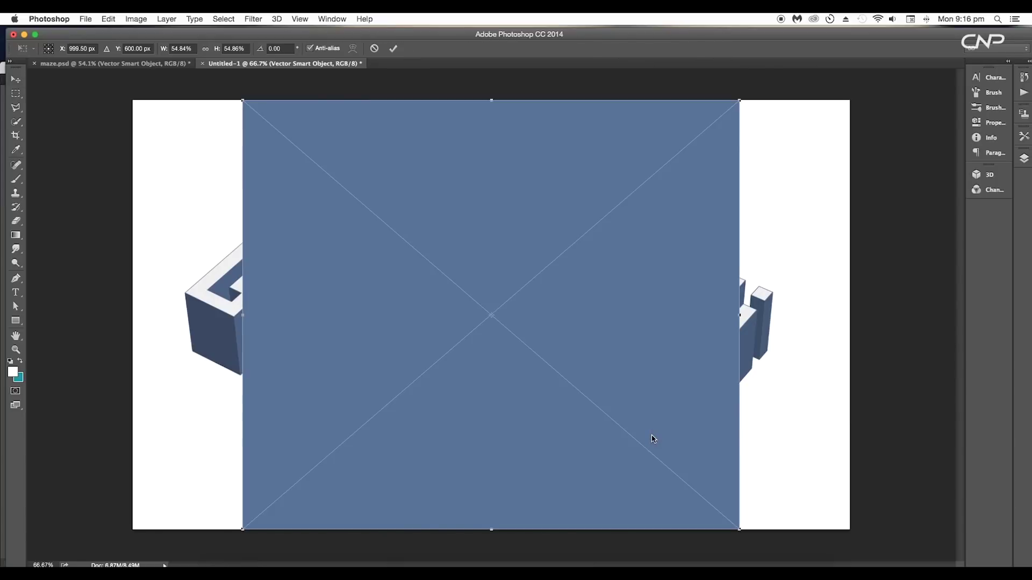
key(Return)
key(super+t)
drag(774, 534, 917, 553)
key(Return)
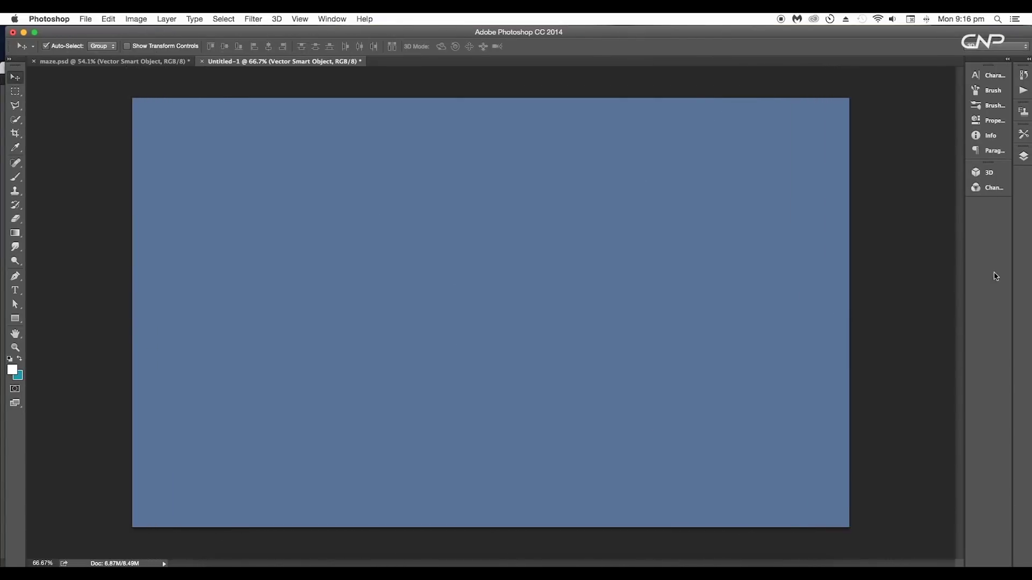
Move the blue smart object layer below the maze layer, then unlock the white Background layer and delete it
click(1022, 156)
drag(953, 214, 961, 230)
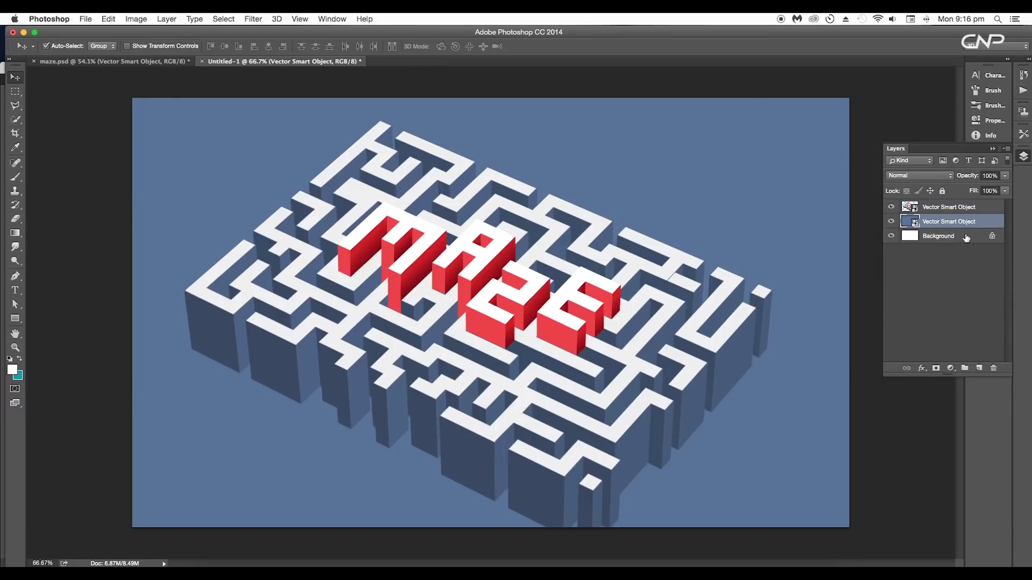
click(973, 240)
double_click(973, 240)
key(Return)
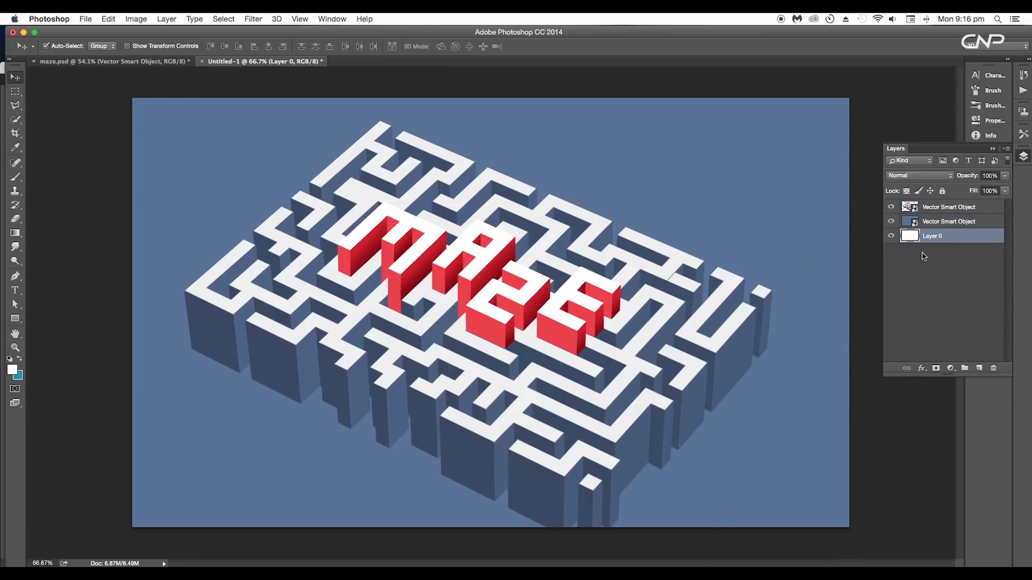
drag(963, 241, 993, 368)
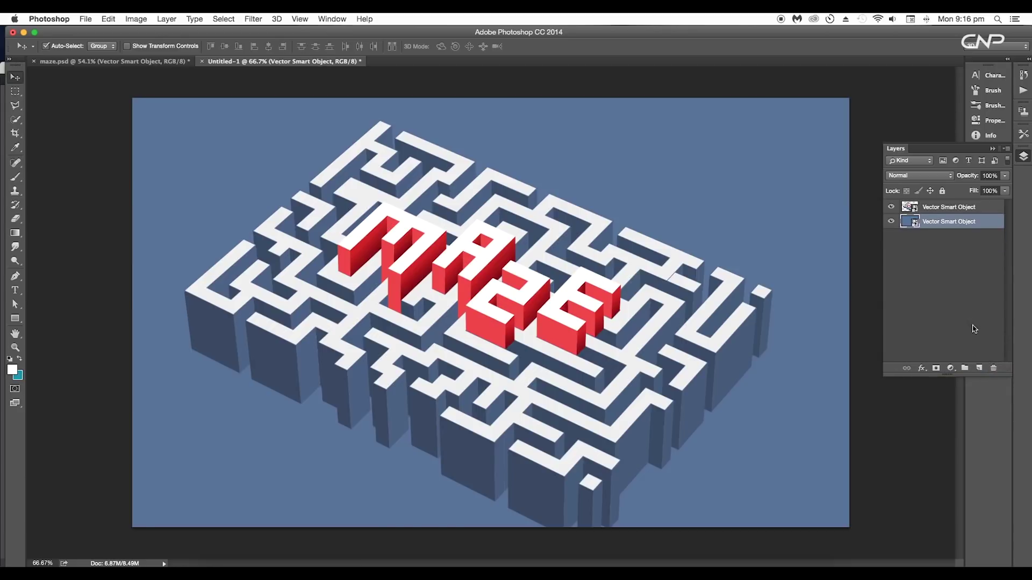
Examine the composition in maze.psd with its Hue/Saturation adjustment and smart filters hidden
scroll(481, 295, down, 3)
click(172, 61)
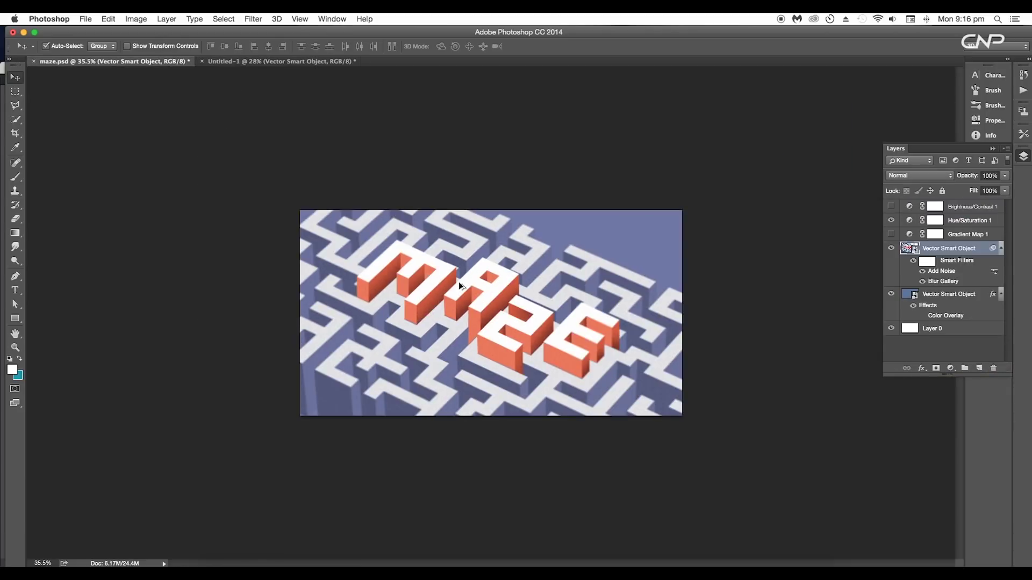
click(892, 220)
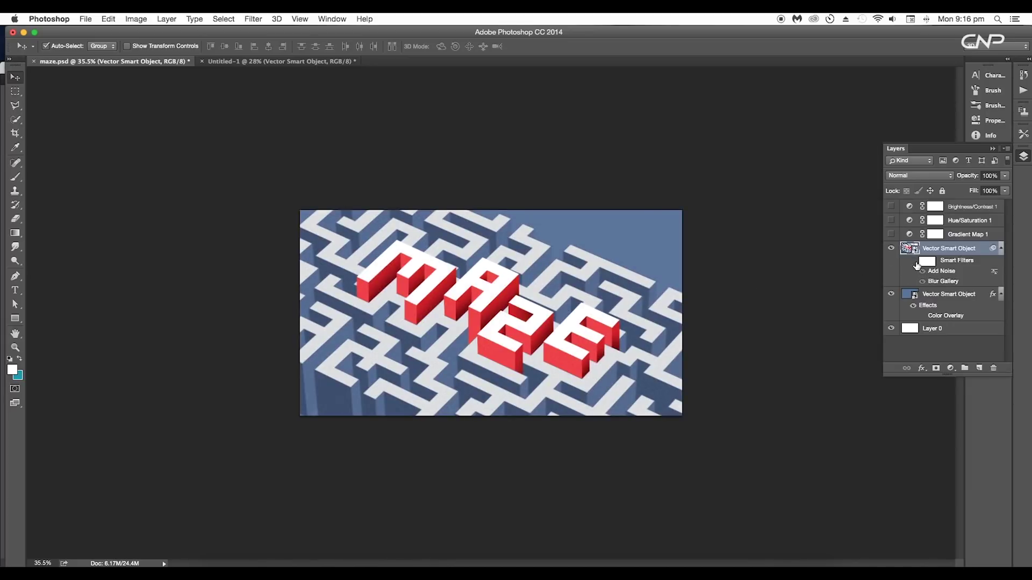
scroll(610, 317, up, 2)
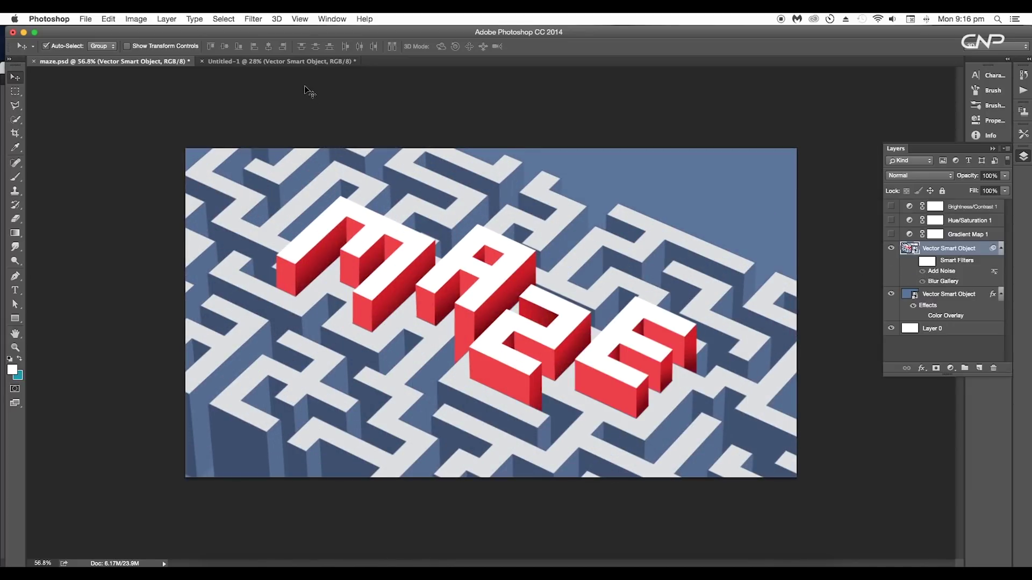
Return to the untitled document, enlarge the maze smart object beyond the canvas edges, and position the MAZE lettering near the centre
click(296, 61)
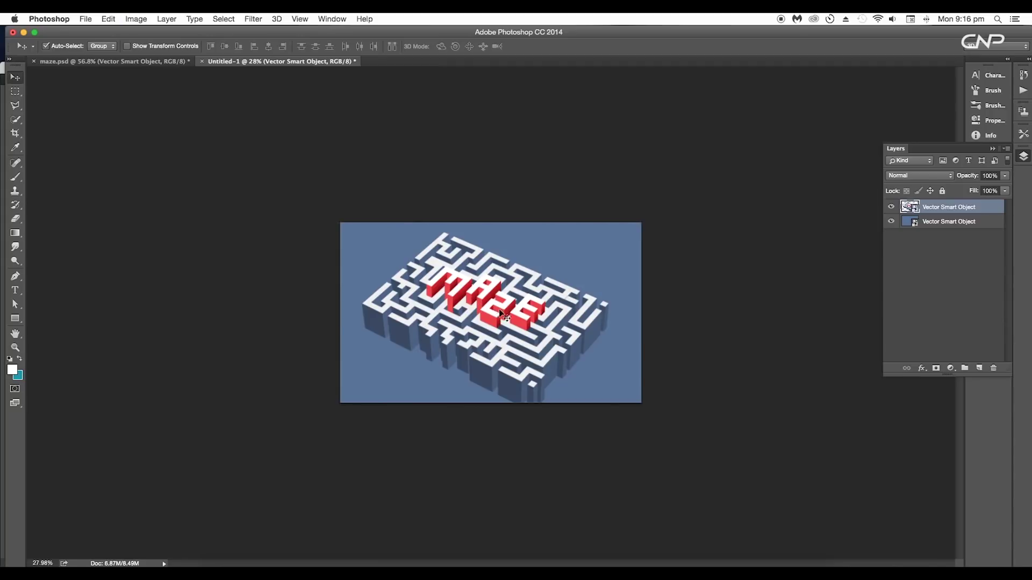
key(ctrl+t)
drag(609, 233, 718, 164)
drag(563, 322, 568, 347)
key(Return)
scroll(542, 327, up, 3)
key(ctrl+t)
drag(841, 115, 849, 108)
drag(568, 358, 559, 351)
key(Return)
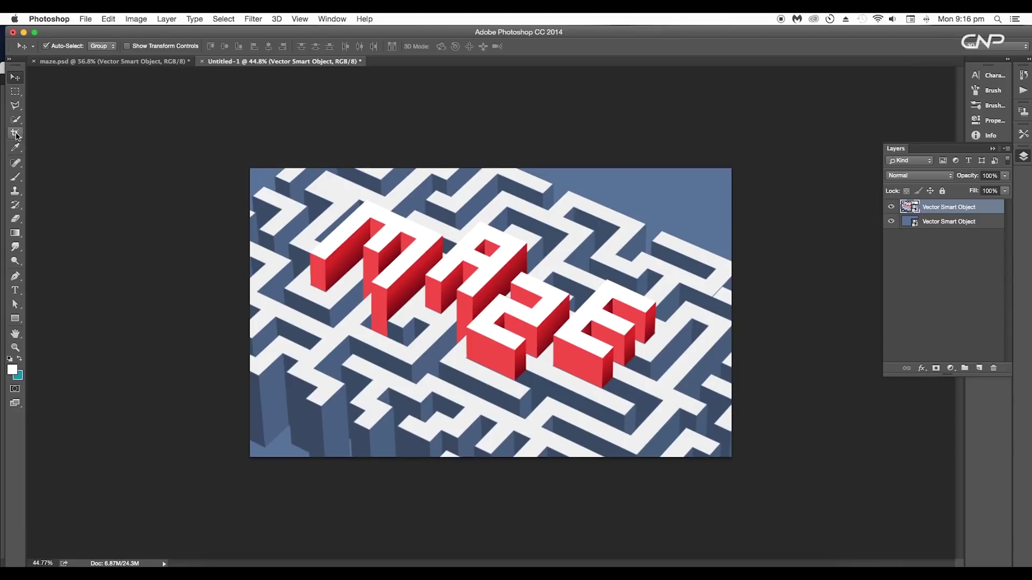
Crop the canvas slightly in height to a wider format and nudge the maze smart object slightly downward
click(16, 134)
drag(494, 170, 491, 178)
key(Return)
key(v)
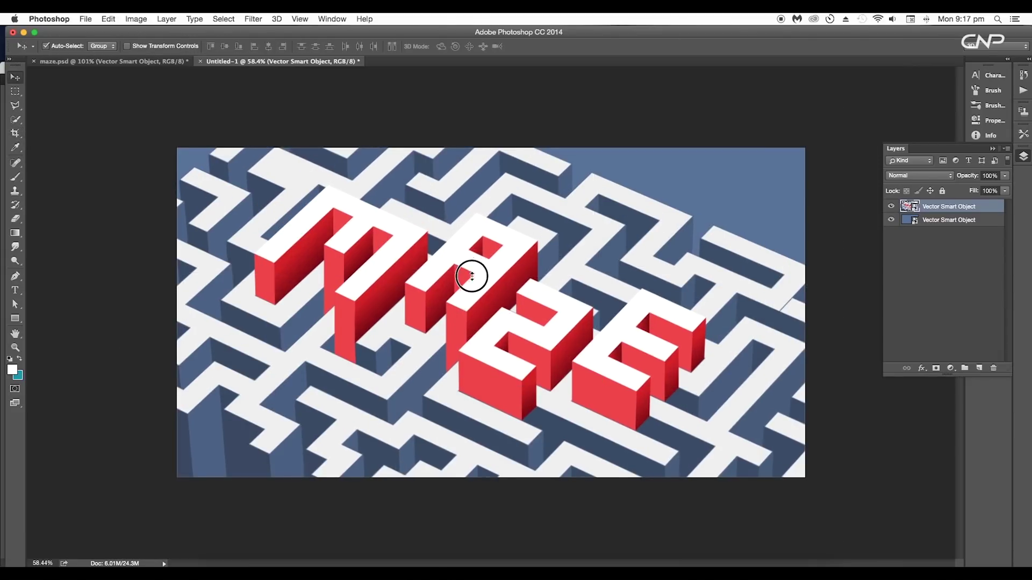
drag(469, 276, 471, 277)
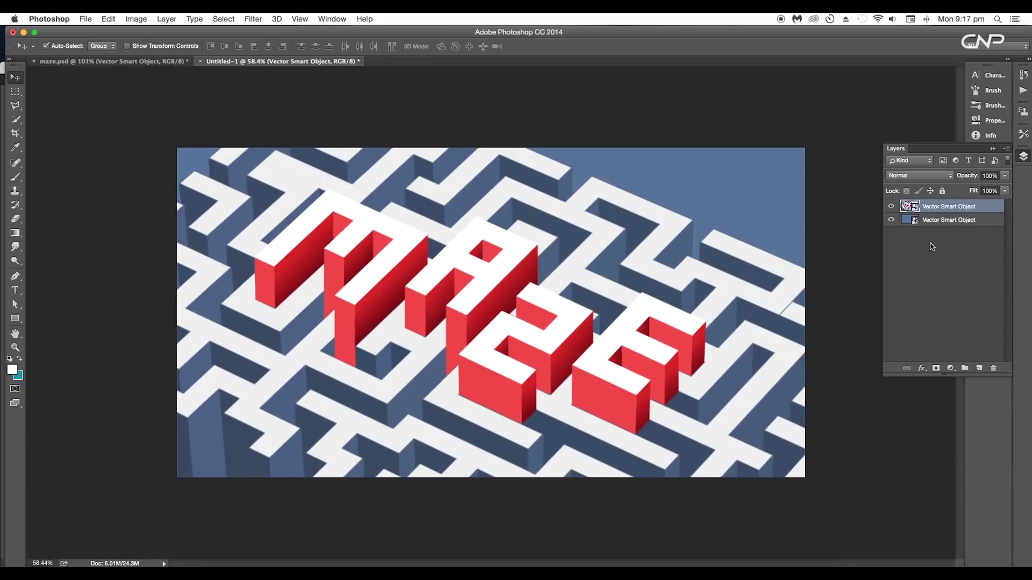
Apply uniform monochromatic Add Noise at 9.61% to the maze smart object and compare the artwork with and without its smart filters
click(253, 19)
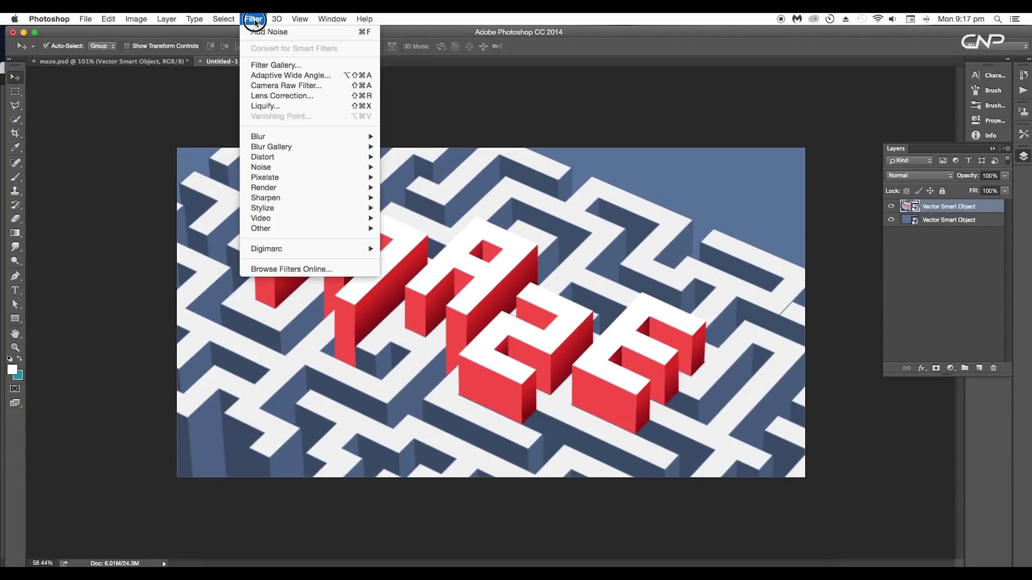
mouse_move(278, 170)
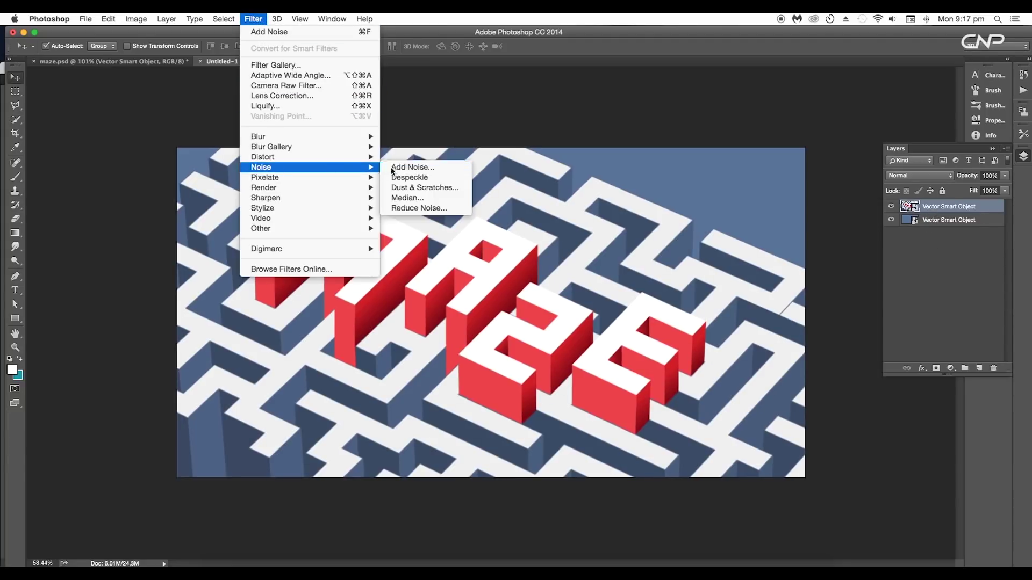
click(413, 167)
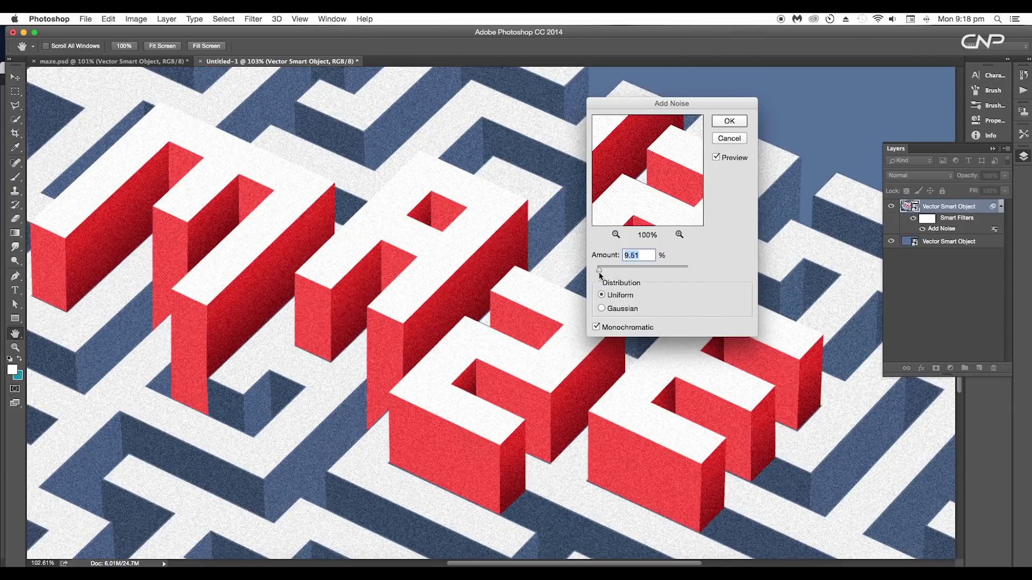
click(731, 122)
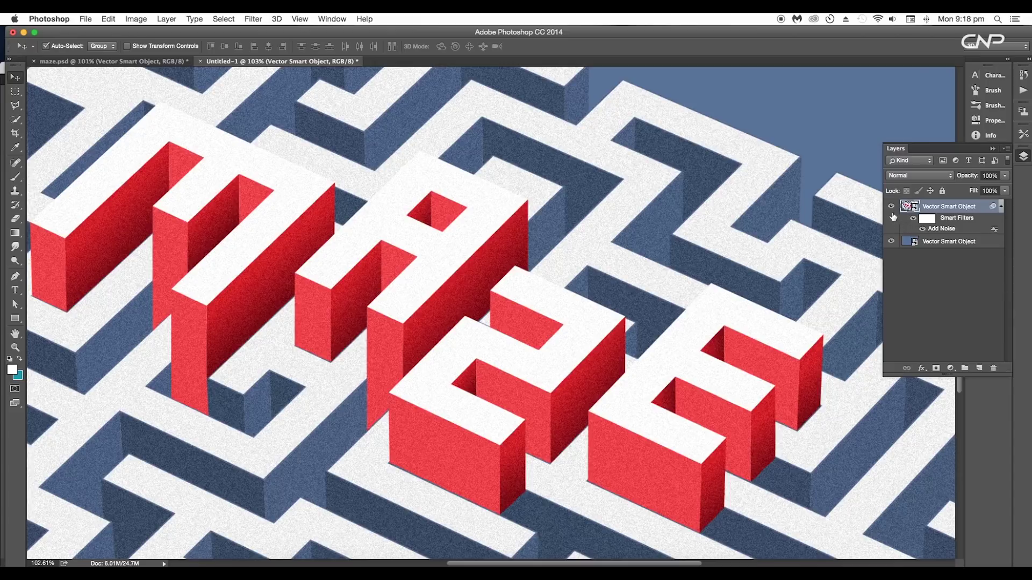
click(913, 218)
click(913, 219)
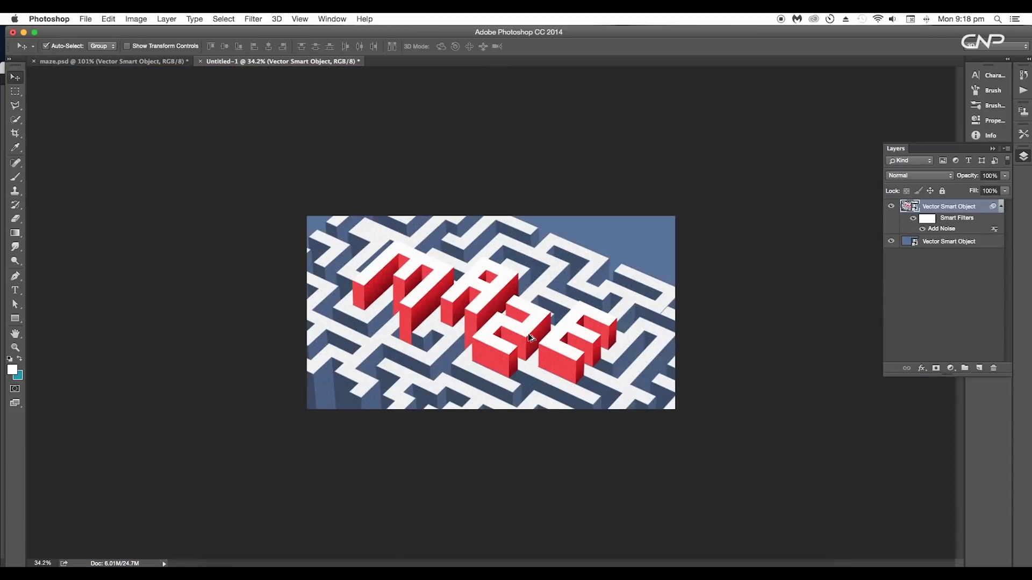
scroll(529, 334, up, 3)
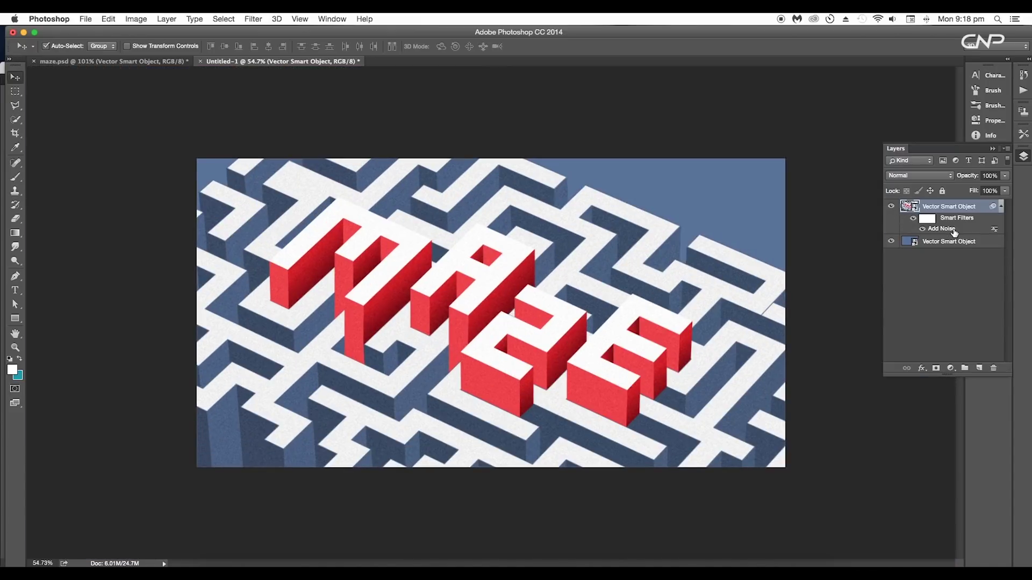
Apply an Iris Blur to the maze smart object, fitting a tilted ellipse around the MAZE lettering and adjusting the focus transition and blur amount
click(253, 19)
mouse_move(298, 146)
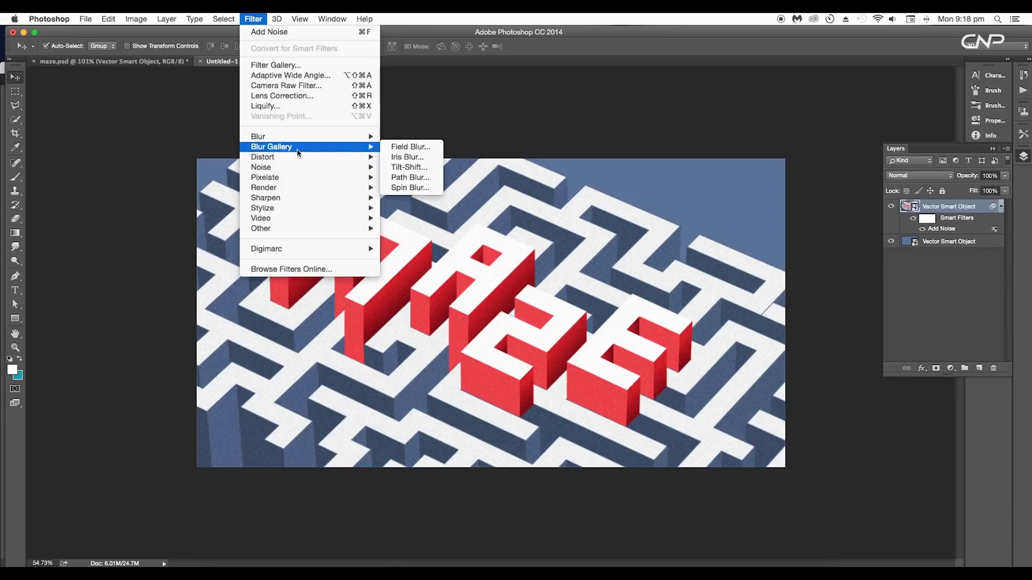
click(411, 155)
drag(474, 313, 456, 297)
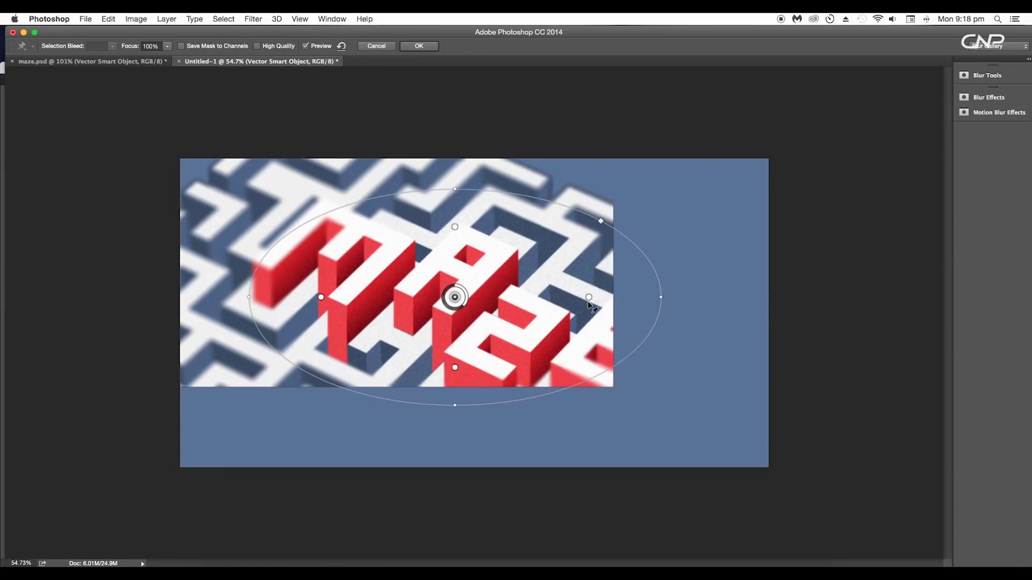
drag(661, 299, 656, 355)
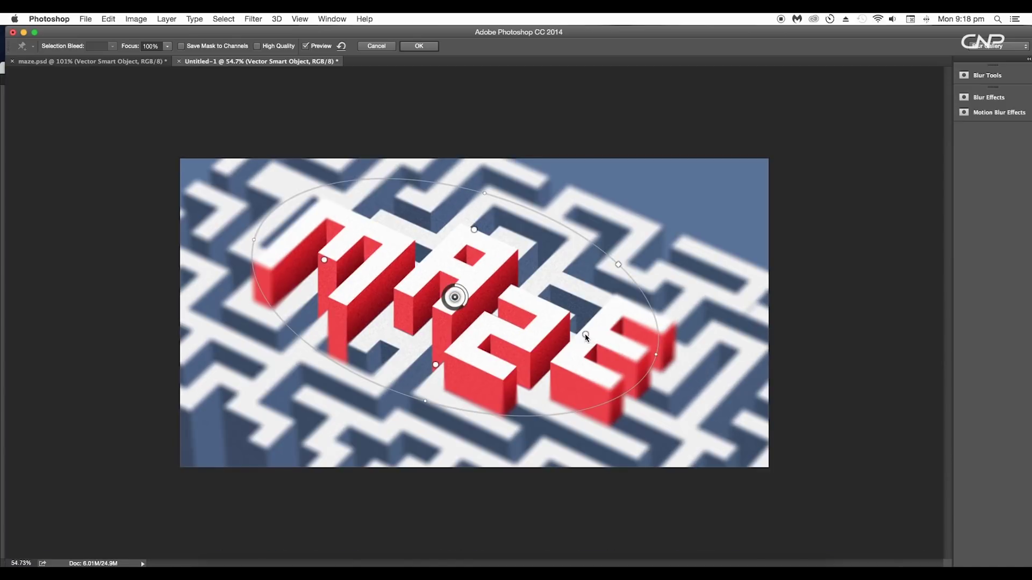
drag(586, 335, 557, 329)
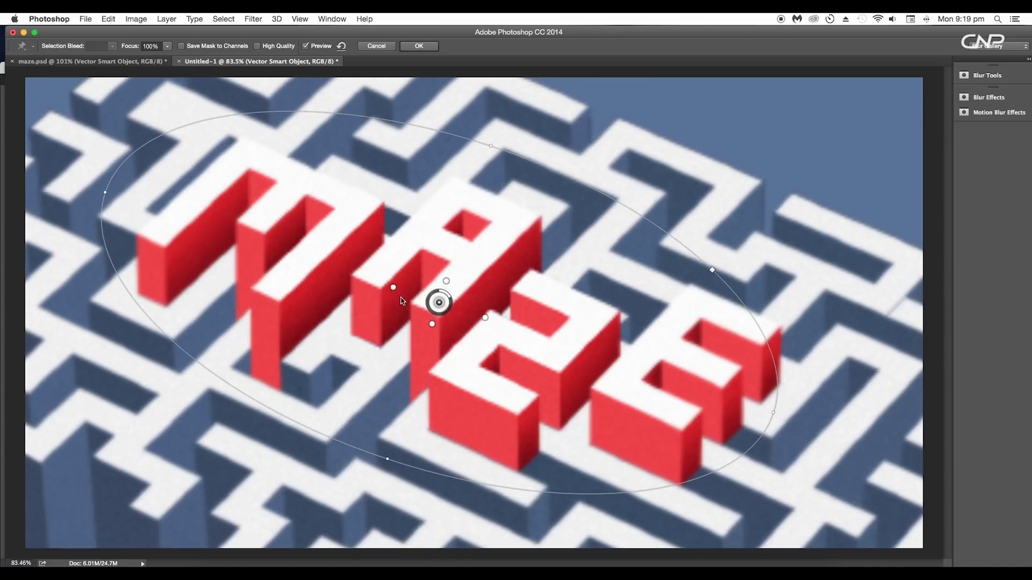
drag(449, 301, 445, 294)
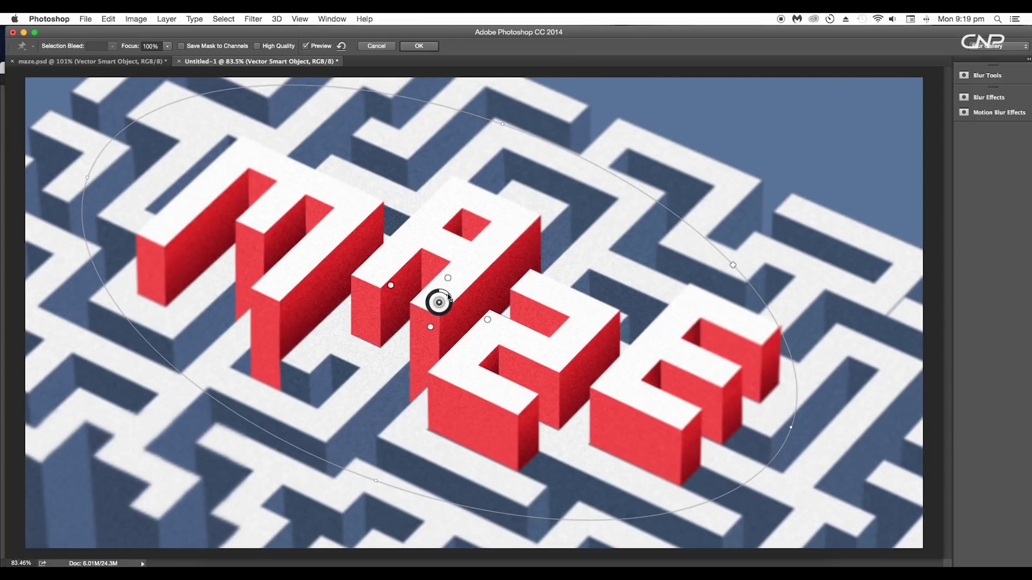
click(418, 45)
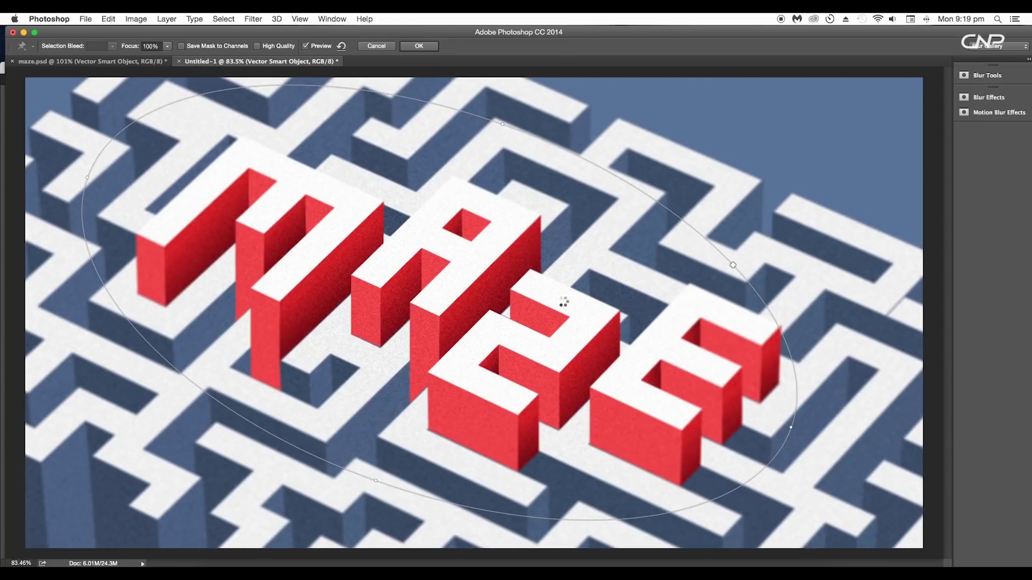
Add a Hue/Saturation adjustment layer above the maze smart object
click(951, 369)
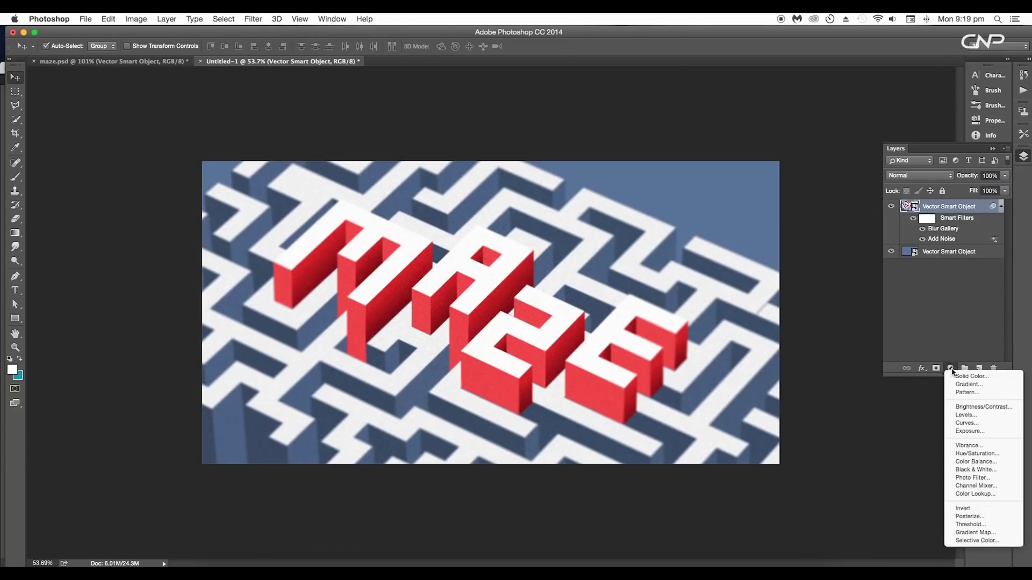
click(971, 453)
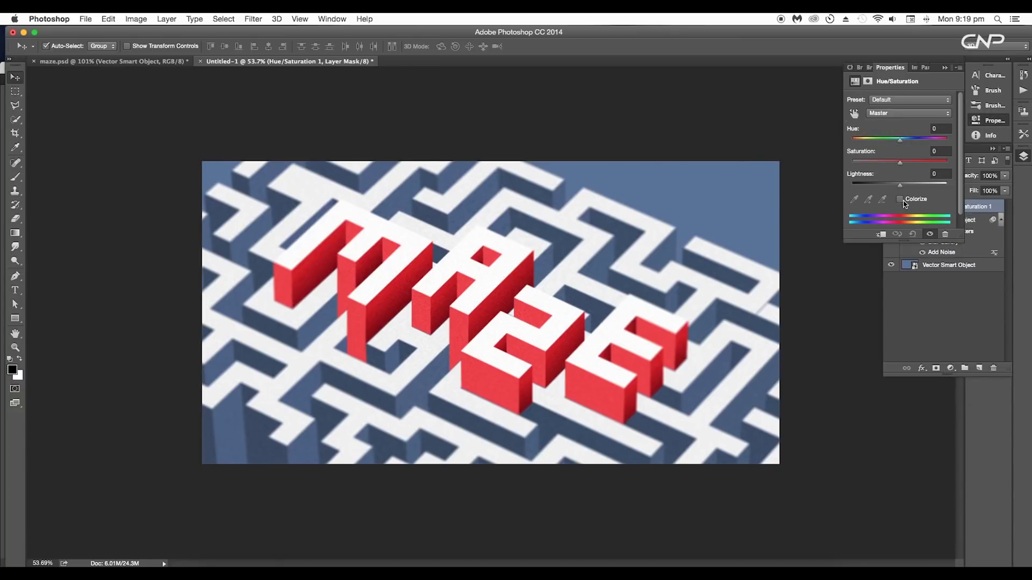
Try colorizing the whole composition with the Hue/Saturation adjustment at hue 191 and saturation 63, and turn Colorize back off
click(900, 199)
scroll(562, 301, down, 3)
scroll(562, 301, up, 7)
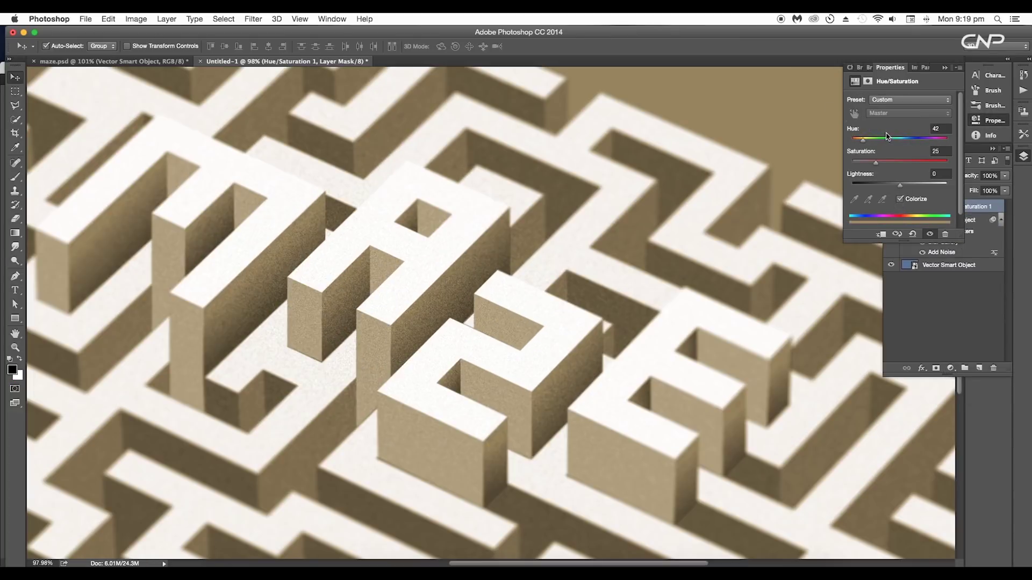
drag(880, 141, 910, 140)
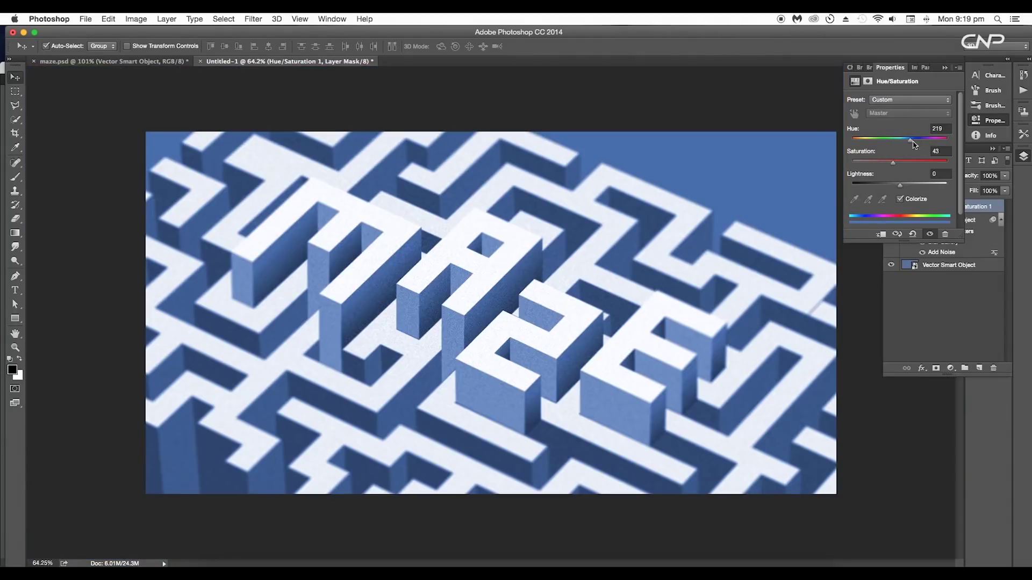
drag(911, 140, 912, 167)
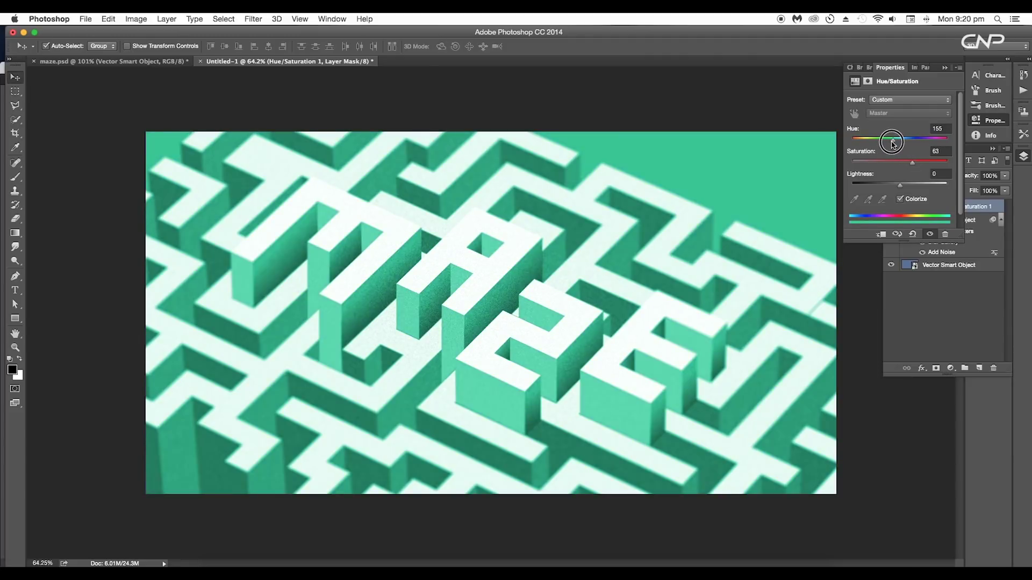
drag(901, 142, 903, 141)
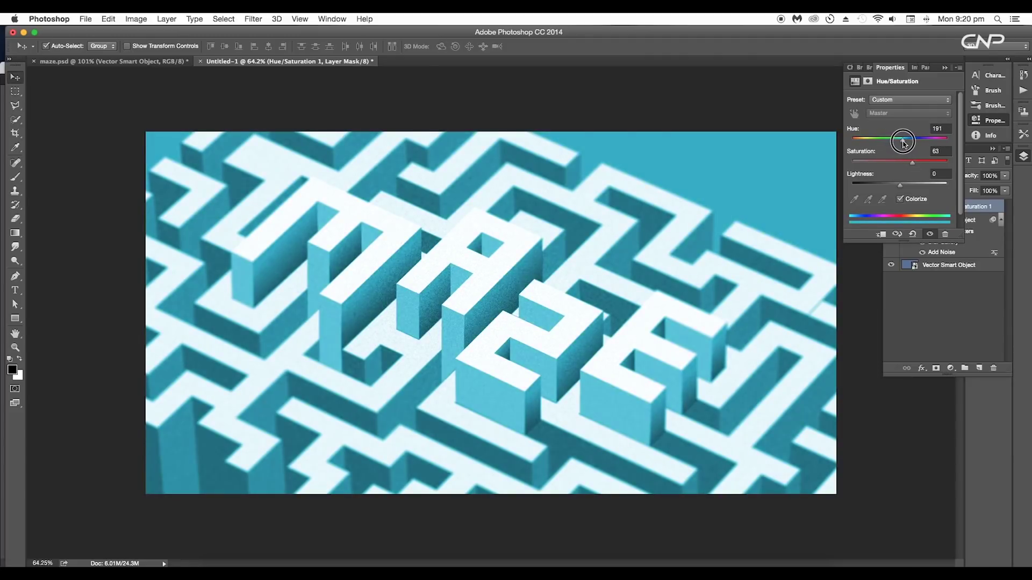
scroll(854, 174, up, 1)
click(910, 200)
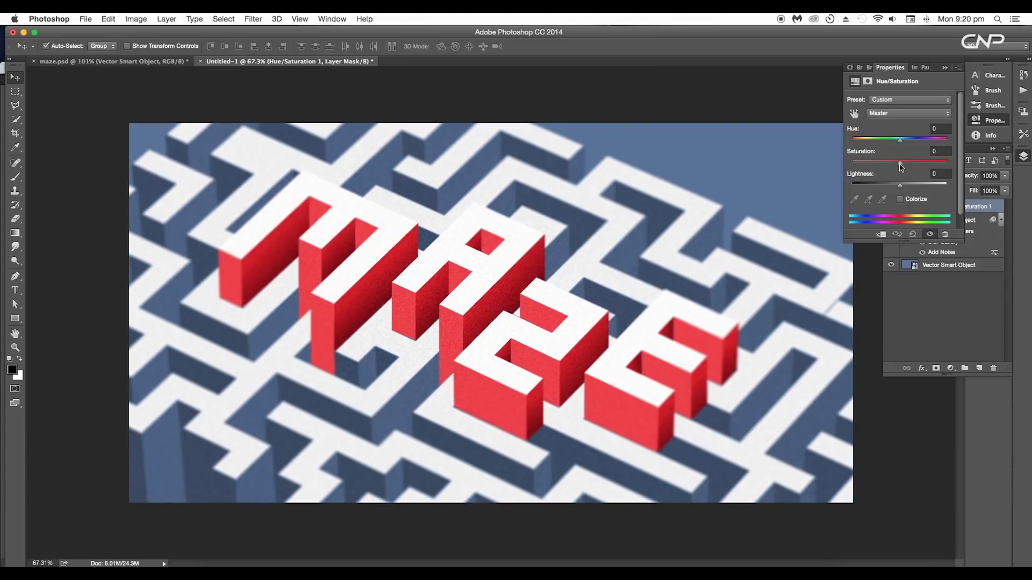
Set the Hue/Saturation adjustment to about hue +14, saturation +1 and lightness +15
drag(903, 143, 910, 144)
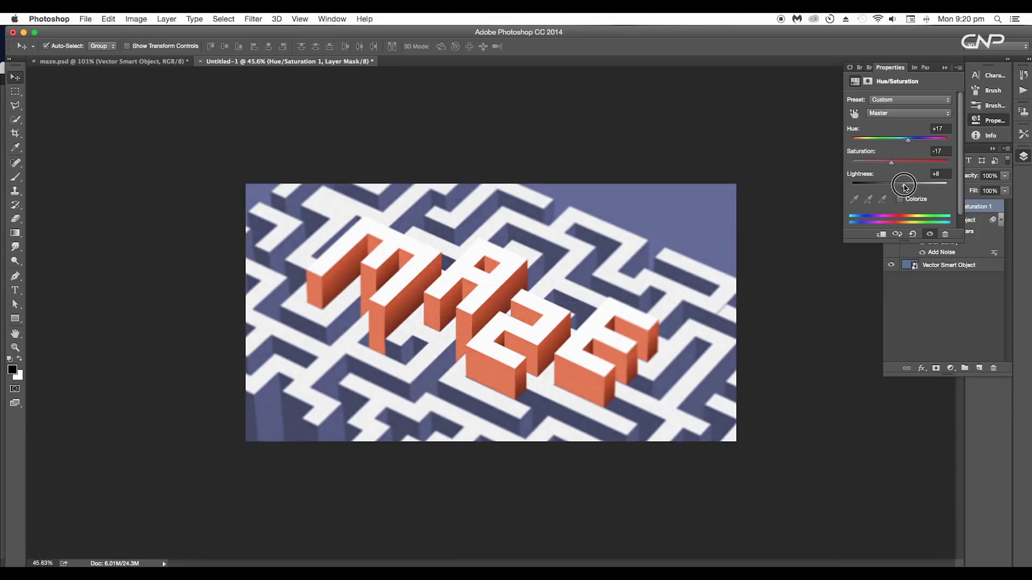
drag(905, 187, 908, 186)
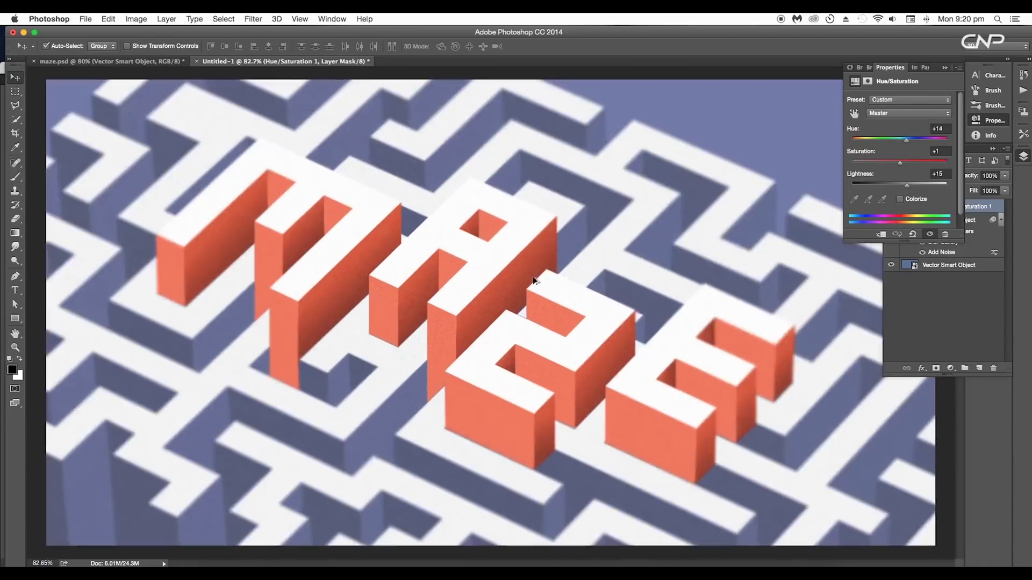
drag(907, 187, 907, 189)
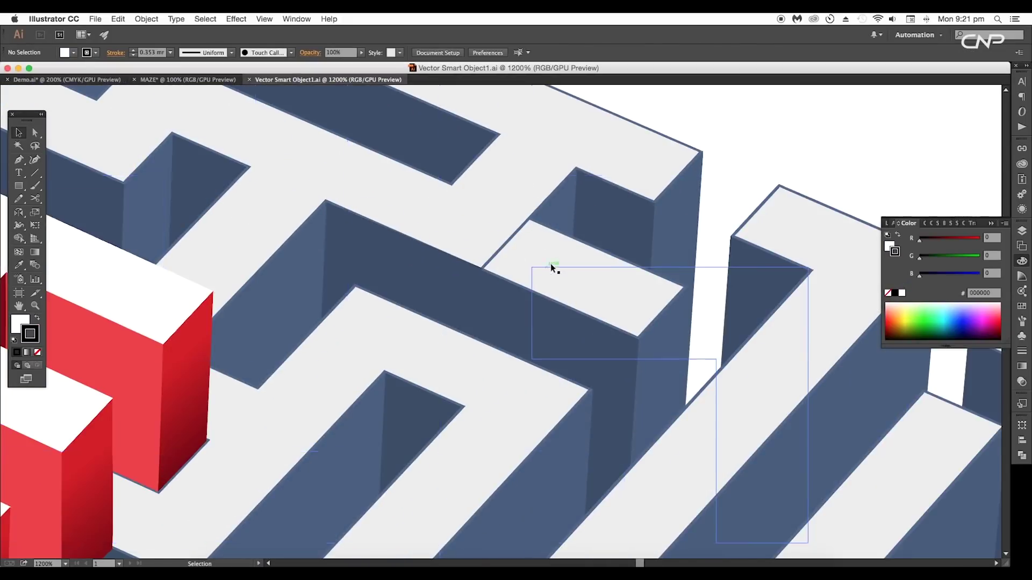
In Illustrator's Vector Smart Object1.ai, extend the left edge of the small separate wall rectangle slightly so it overlaps the adjoining maze wall path
click(550, 268)
scroll(549, 290, down, 2)
scroll(539, 308, up, 5)
scroll(539, 308, left, 2)
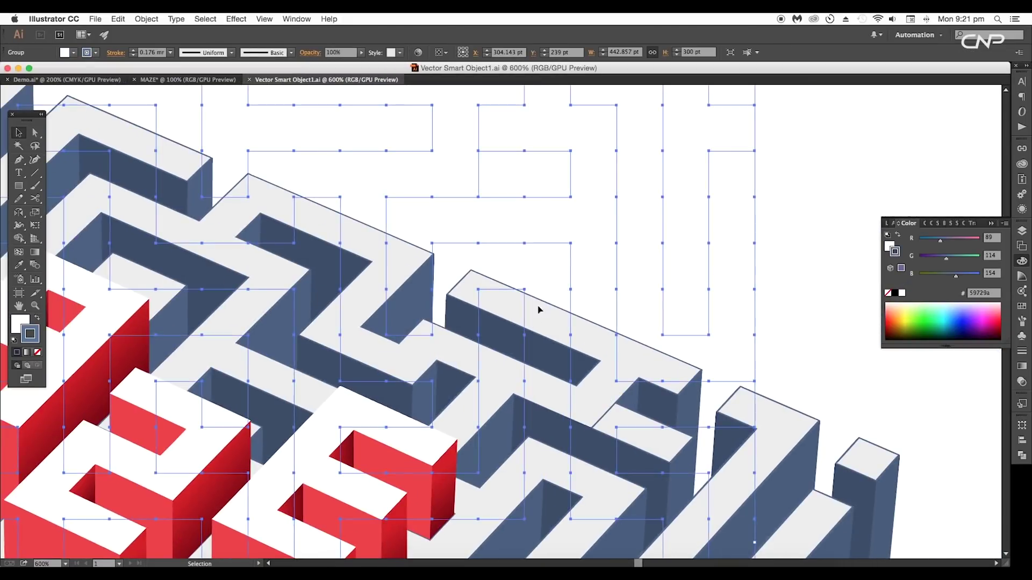
key(a)
click(483, 197)
key(ctrl+v)
click(1021, 456)
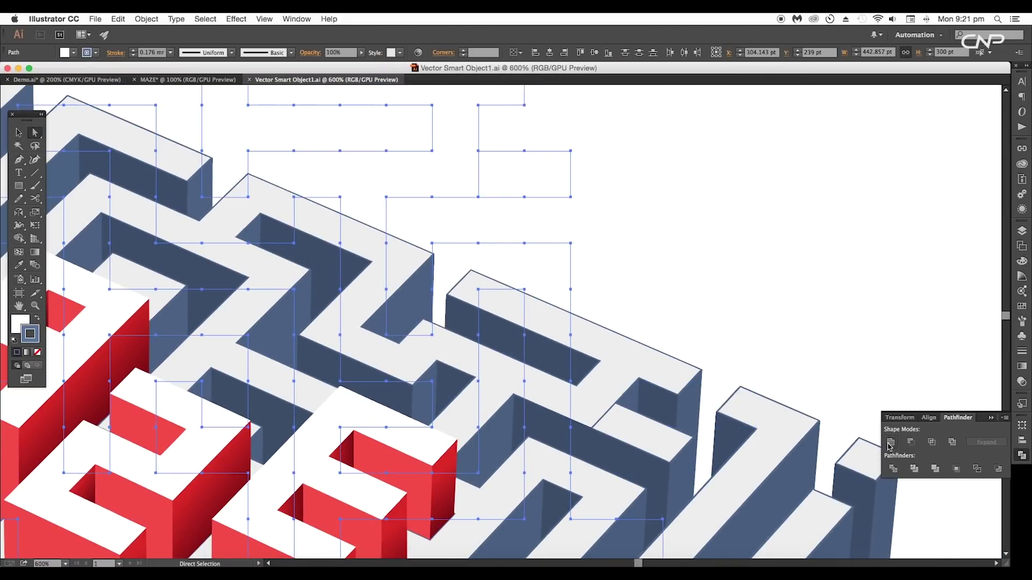
click(545, 197)
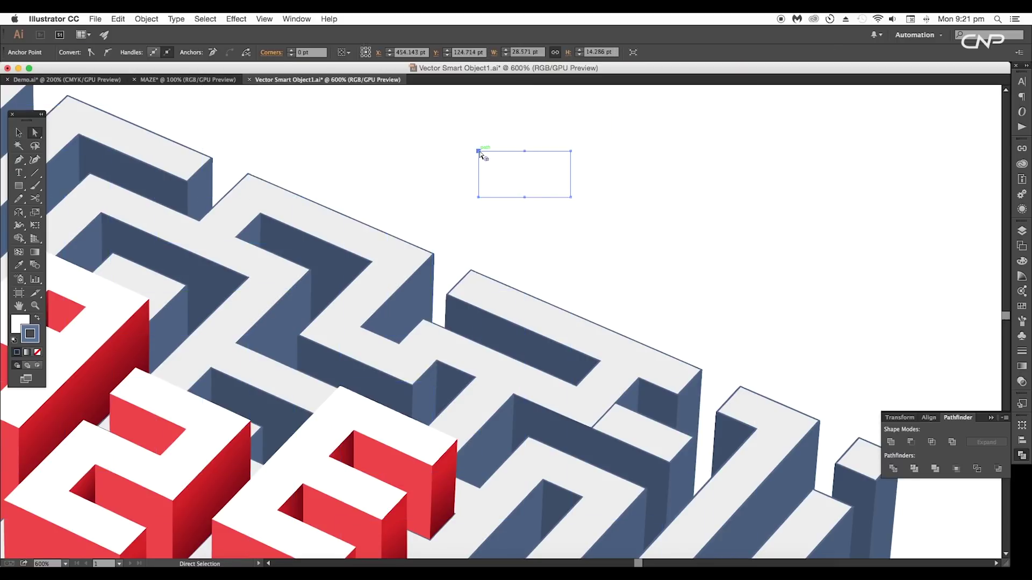
drag(478, 151, 472, 151)
drag(477, 197, 471, 197)
key(v)
click(379, 214)
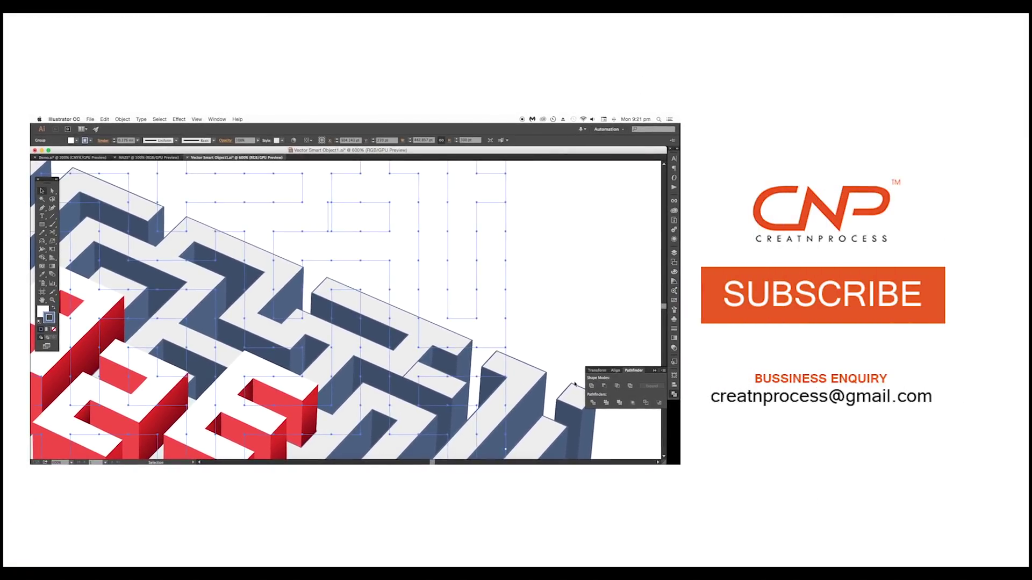
Delete the lower-left anchor point of the small extended wall rectangle in the maze outline
click(402, 211)
key(p)
click(328, 231)
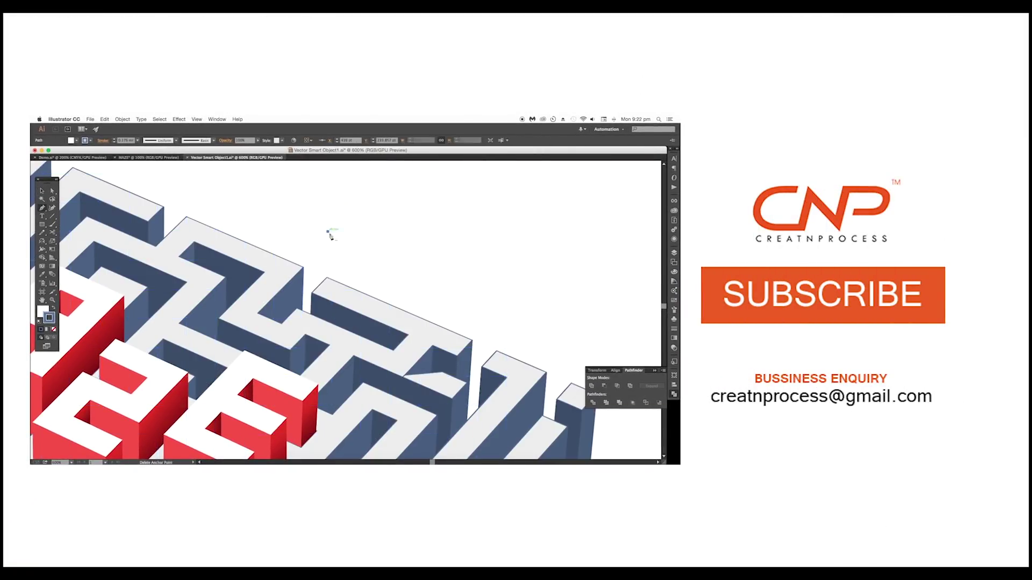